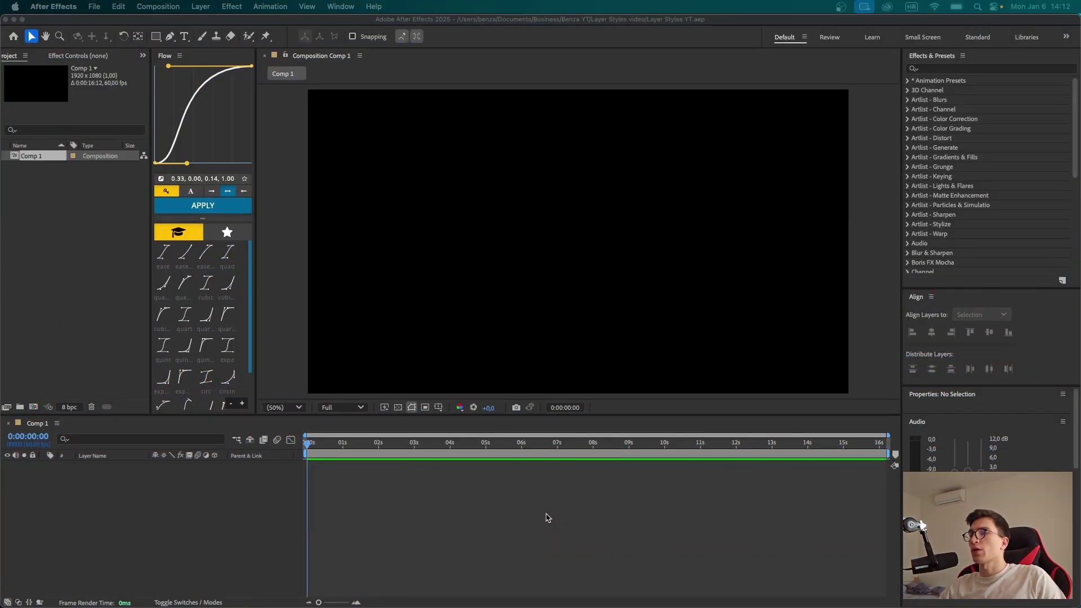
# Draw a red circle about 568 px wide with the Ellipse Tool and center it both ways in the composition.
pyautogui.click(156, 38)
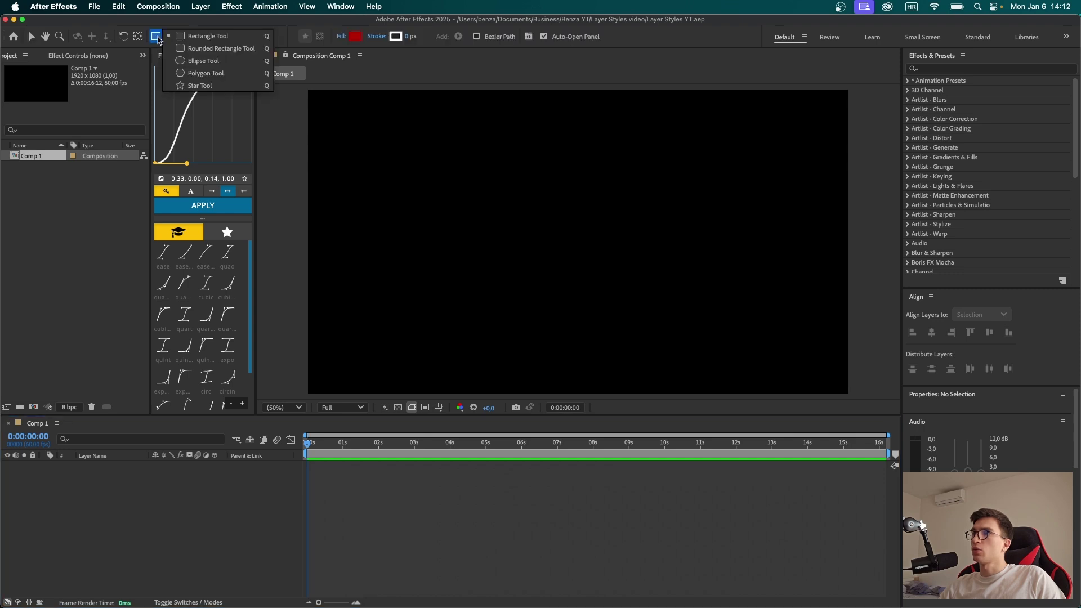
pyautogui.click(204, 60)
pyautogui.moveTo(517, 169); pyautogui.dragTo(679, 301)
pyautogui.press('v')
pyautogui.click(932, 333)
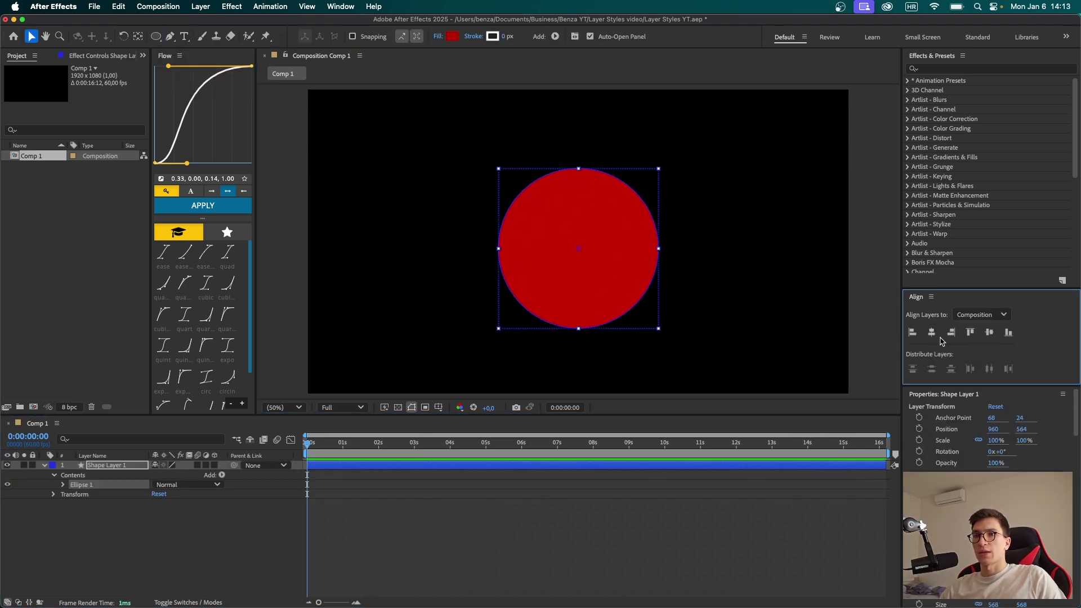
pyautogui.click(989, 332)
# Apply the Gradient Ramp effect to the circle and move the start of the ramp to about 1308, 274.
pyautogui.click(684, 286)
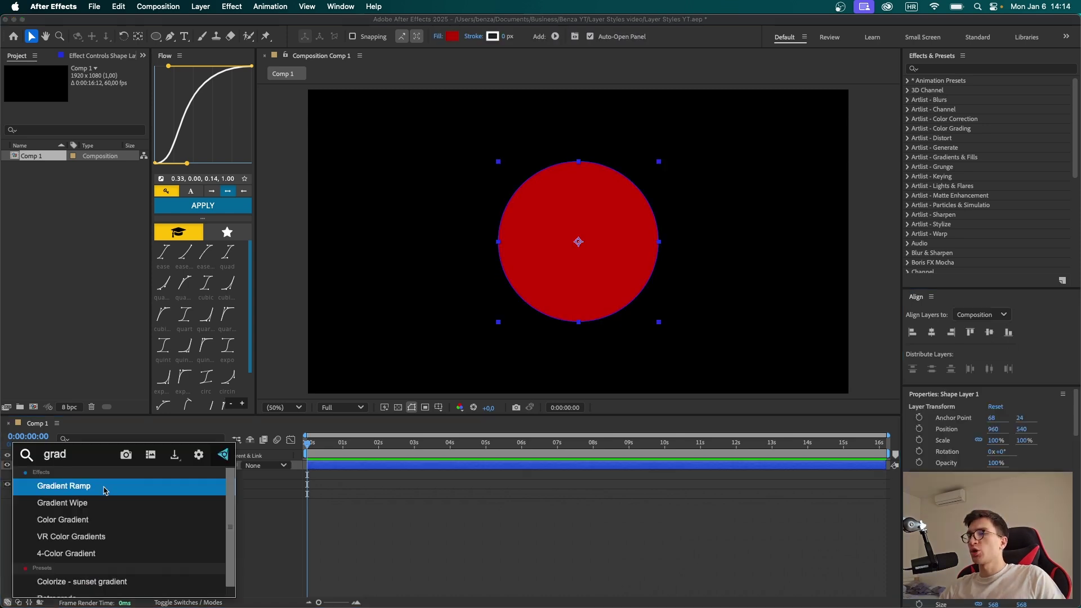
pyautogui.click(105, 487)
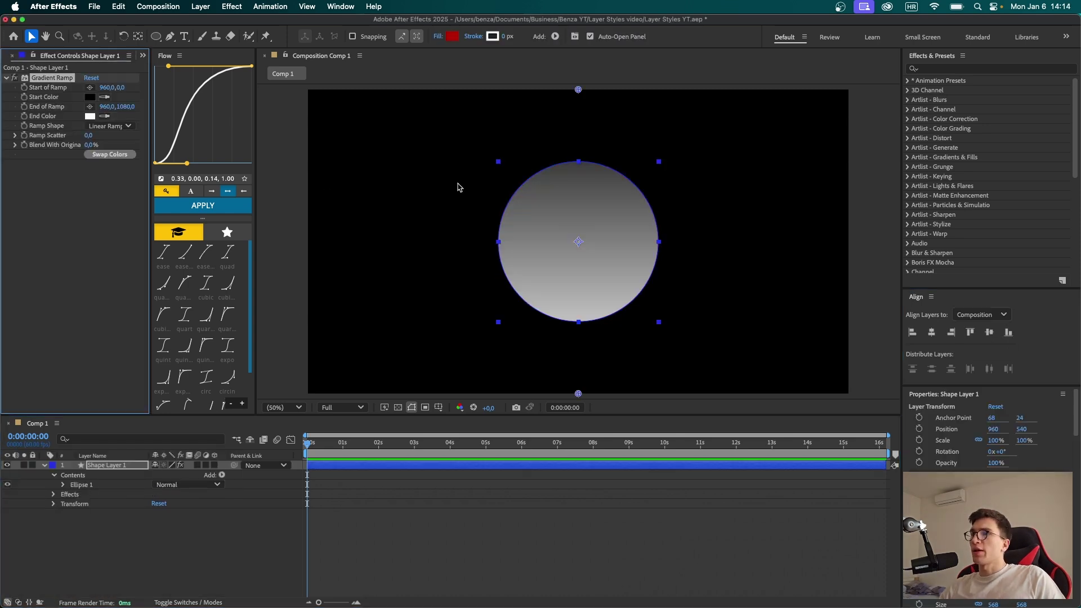
pyautogui.moveTo(578, 90); pyautogui.dragTo(676, 167)
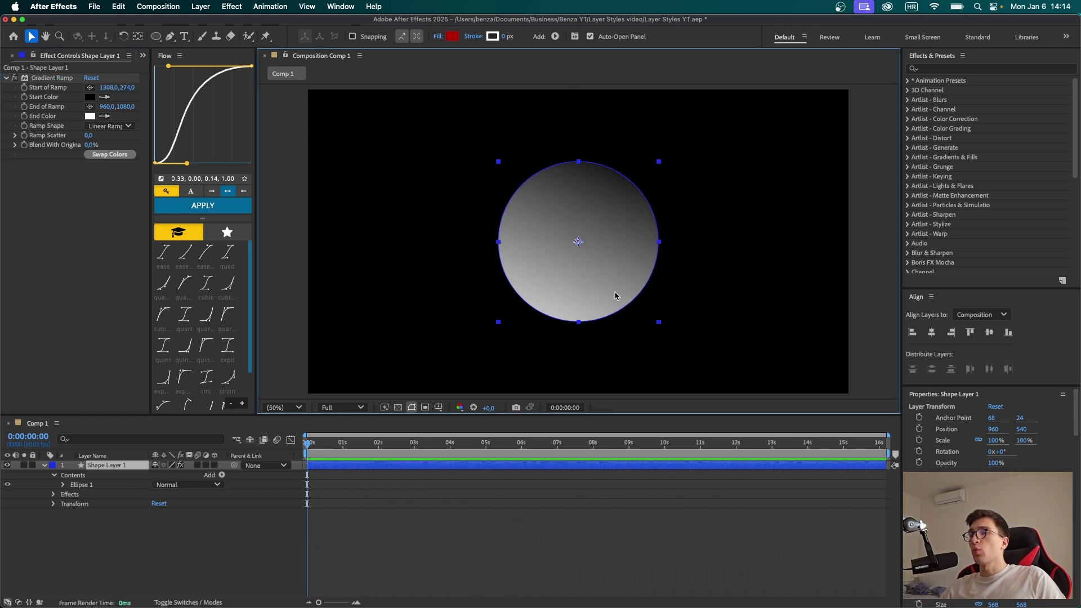
# Move the circle to about 210, 792 and shift the start of the ramp to about 1084, 296.
pyautogui.moveTo(616, 292); pyautogui.dragTo(455, 288)
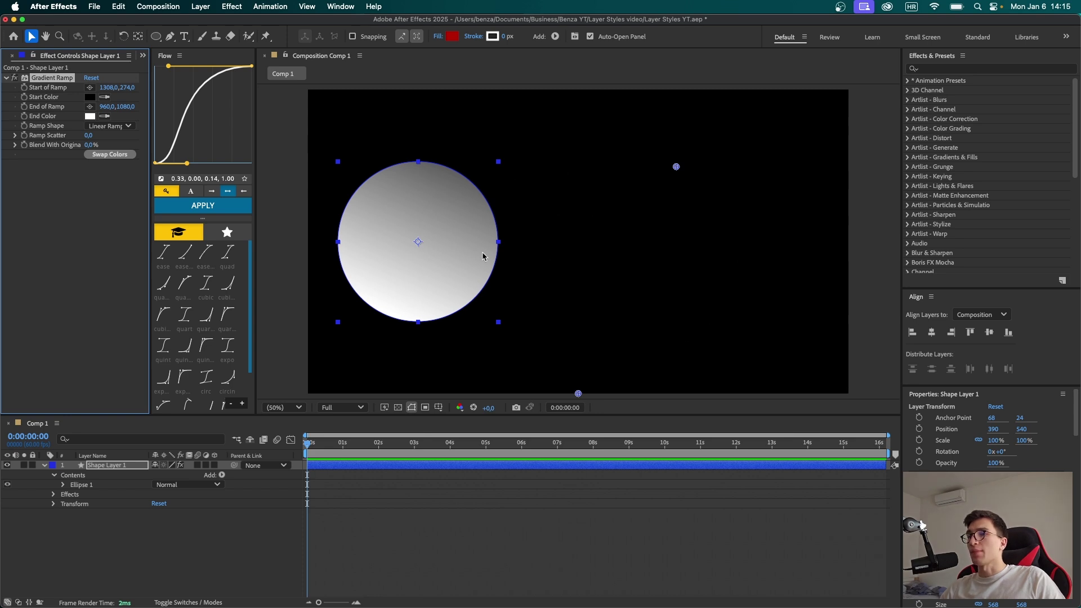
pyautogui.moveTo(462, 285); pyautogui.dragTo(412, 356)
pyautogui.moveTo(676, 167); pyautogui.dragTo(575, 180)
# Remove the Gradient Ramp effect and center the circle horizontally and vertically in the composition again.
pyautogui.click(93, 79)
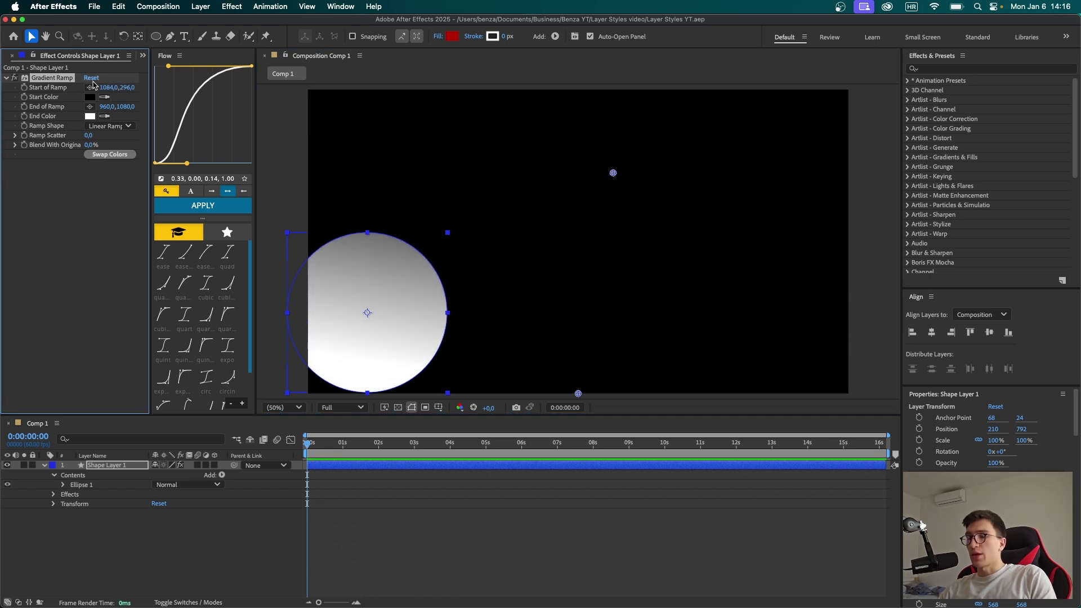
pyautogui.press('Delete')
pyautogui.click(932, 332)
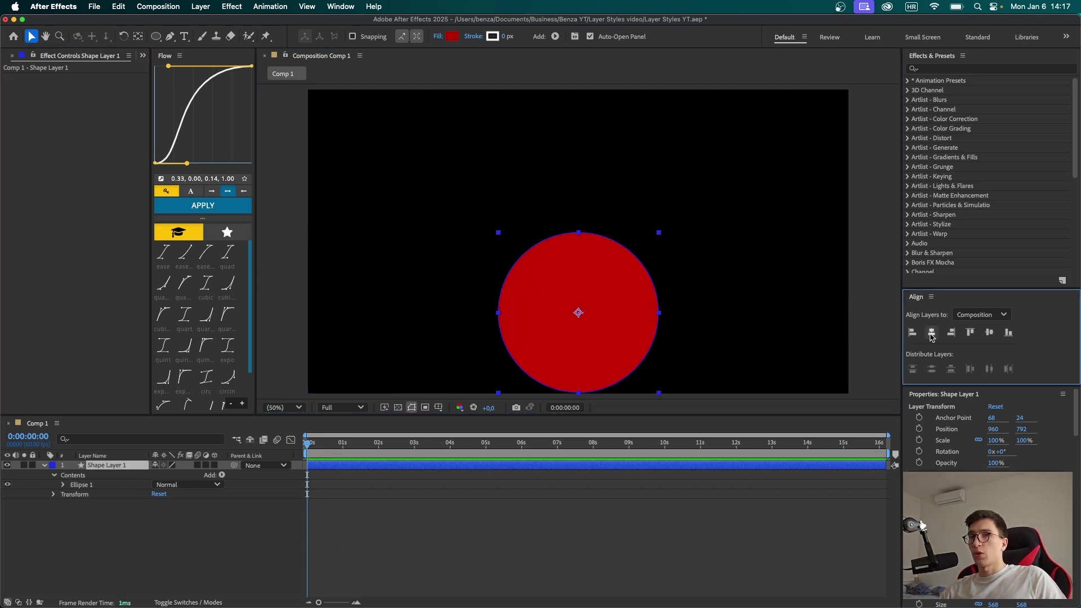
pyautogui.click(990, 332)
pyautogui.click(582, 517)
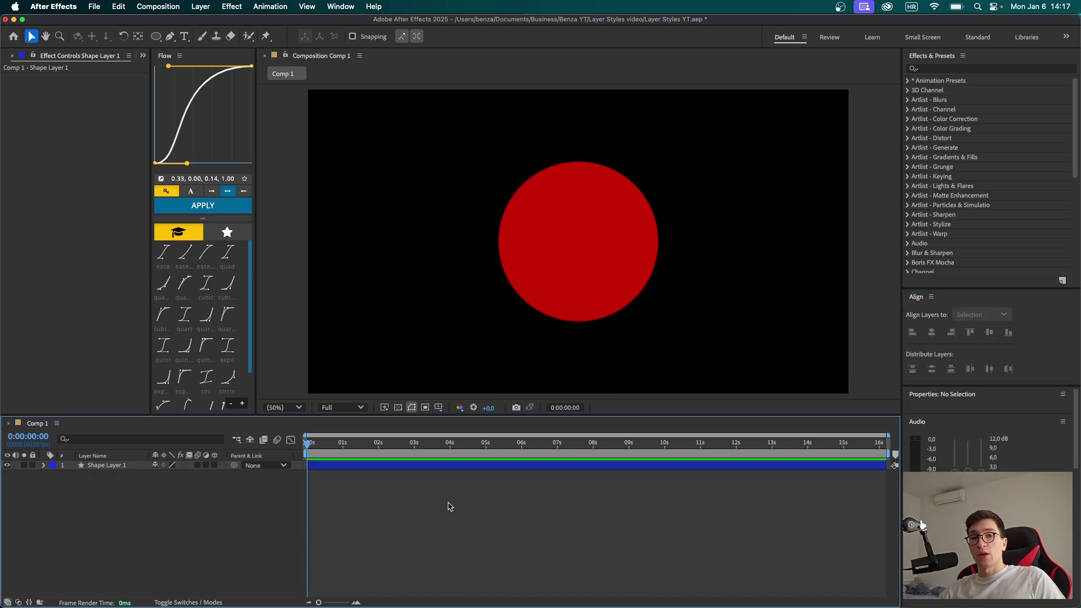
# Add a Gradient Overlay layer style to the circle and test it by moving the circle away from and back to the composition's center.
pyautogui.click(126, 467)
pyautogui.rightClick(126, 468)
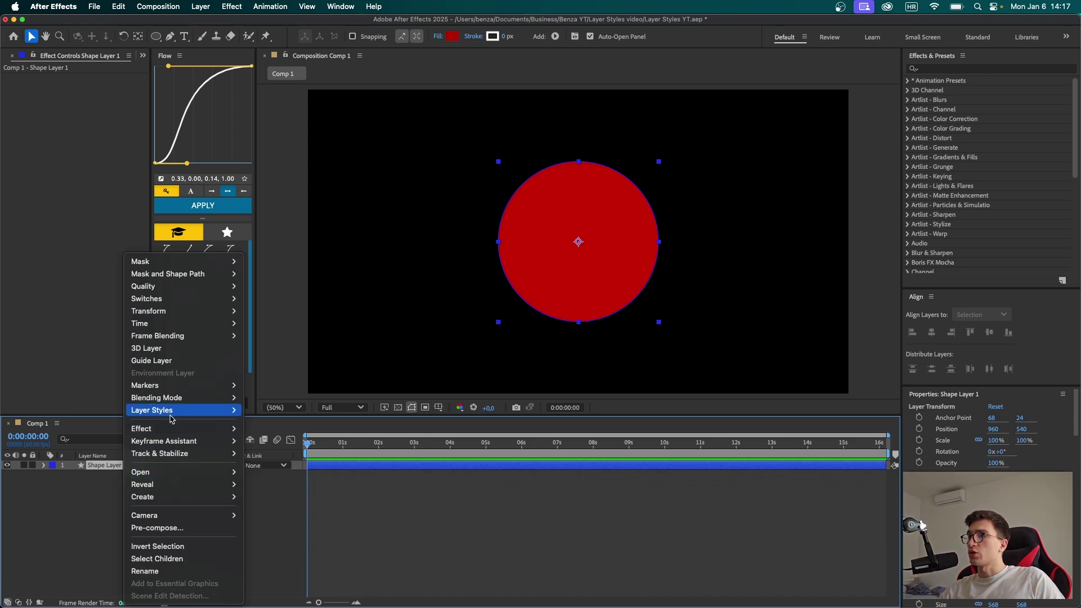
pyautogui.moveTo(186, 416)
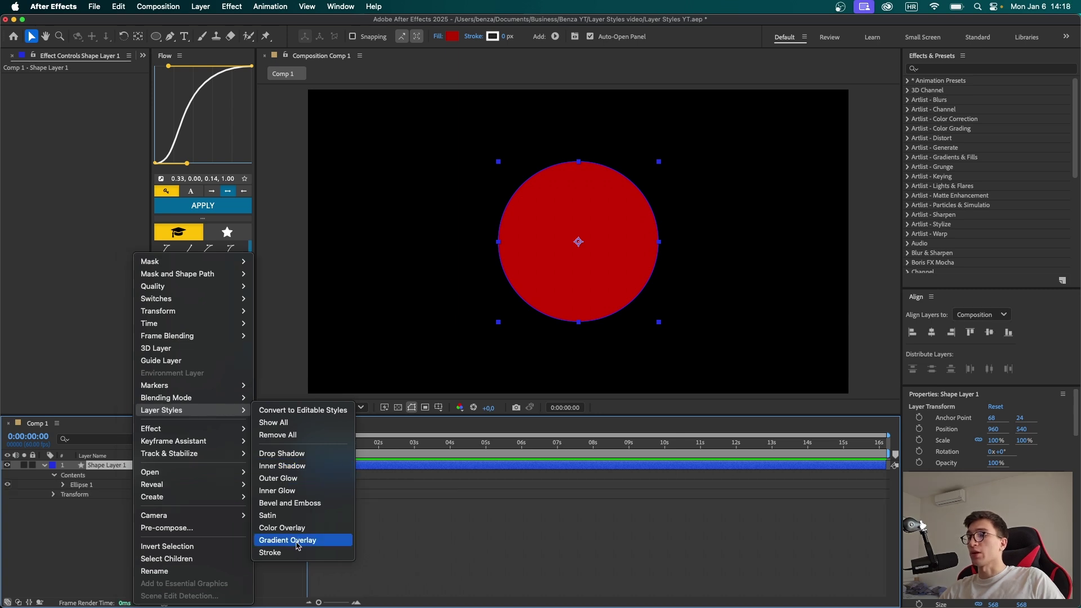
pyautogui.click(298, 540)
pyautogui.moveTo(586, 290); pyautogui.dragTo(693, 238)
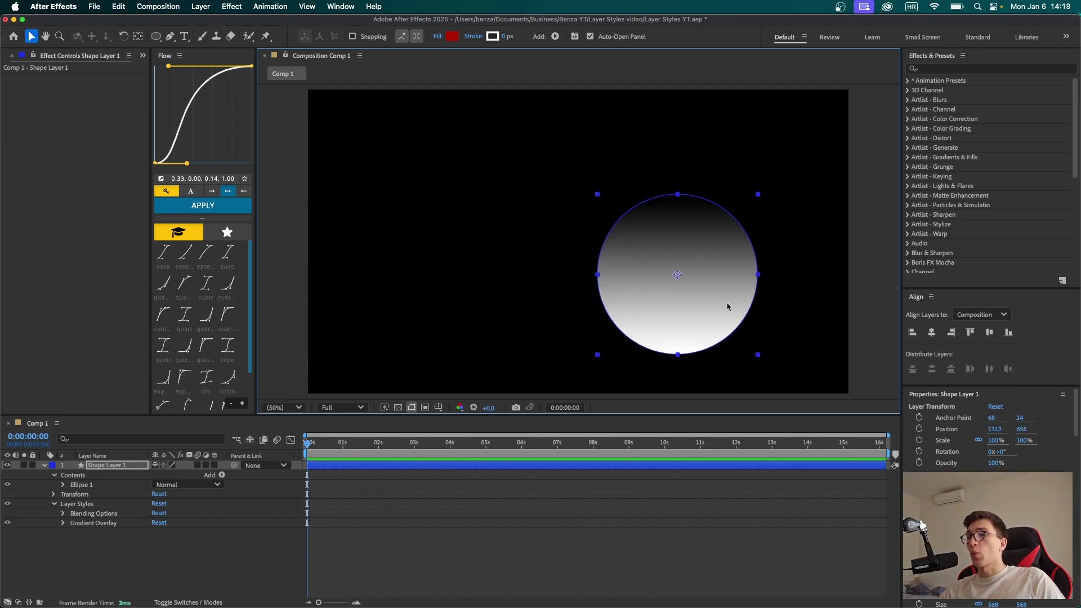
pyautogui.press('super+Home')
# Set the Gradient Overlay's style to Reflected after trying Radial, and try a different angle before undoing it.
pyautogui.click(66, 524)
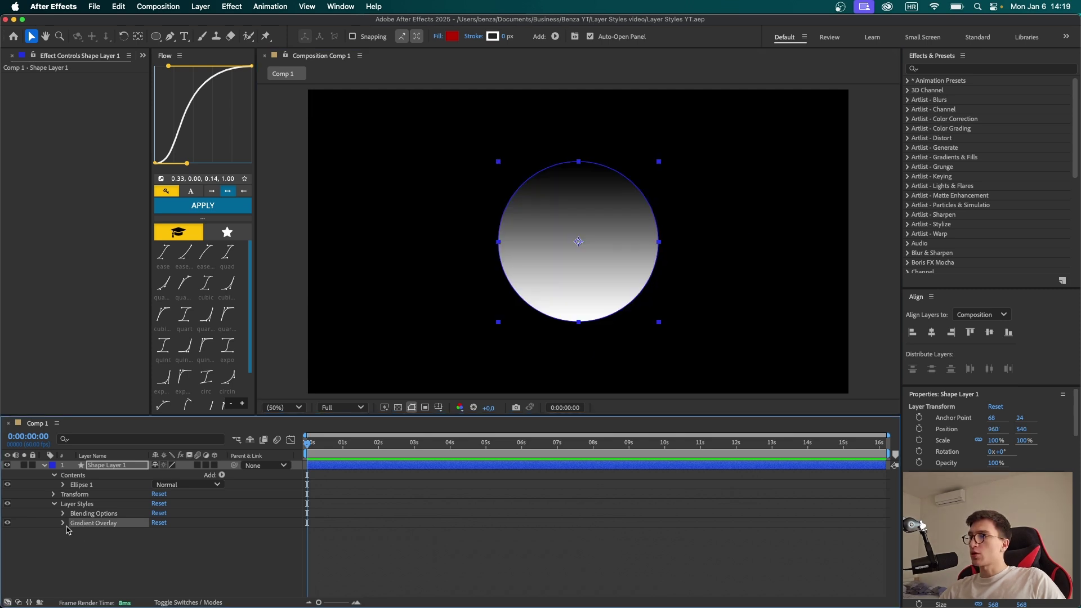
pyautogui.click(63, 523)
pyautogui.scroll(-1, 130, 538)
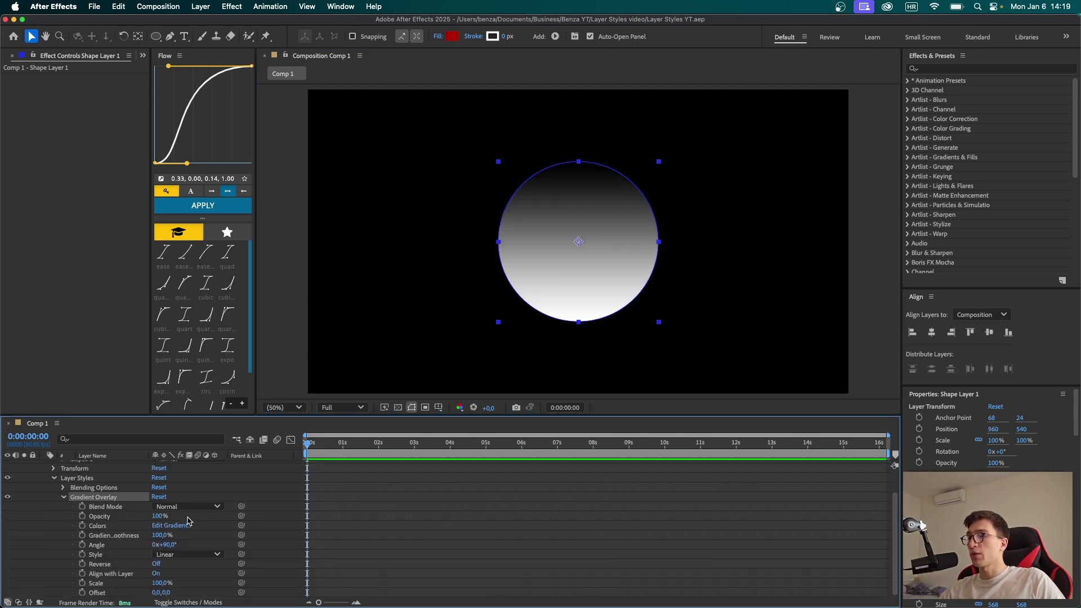
pyautogui.click(199, 556)
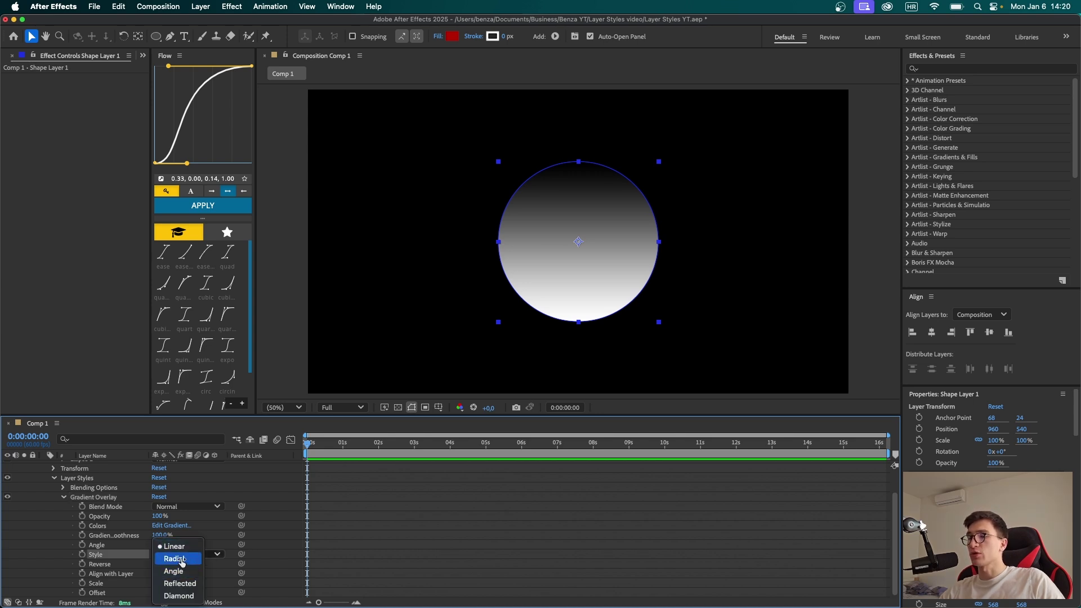
pyautogui.click(186, 560)
pyautogui.click(186, 563)
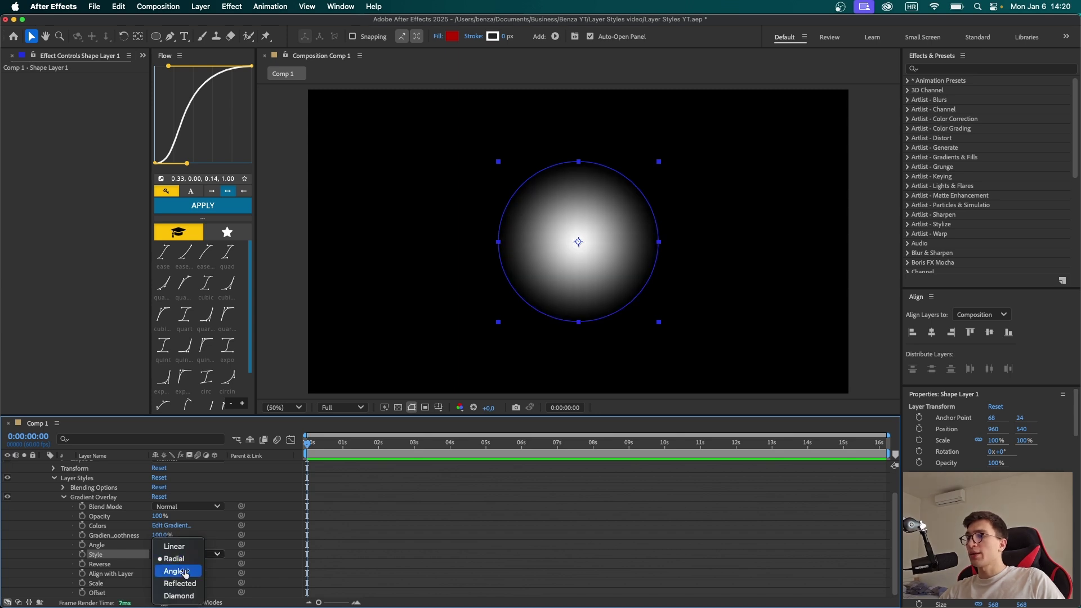
pyautogui.click(186, 586)
pyautogui.moveTo(164, 545); pyautogui.dragTo(306, 551)
pyautogui.press('super+z')
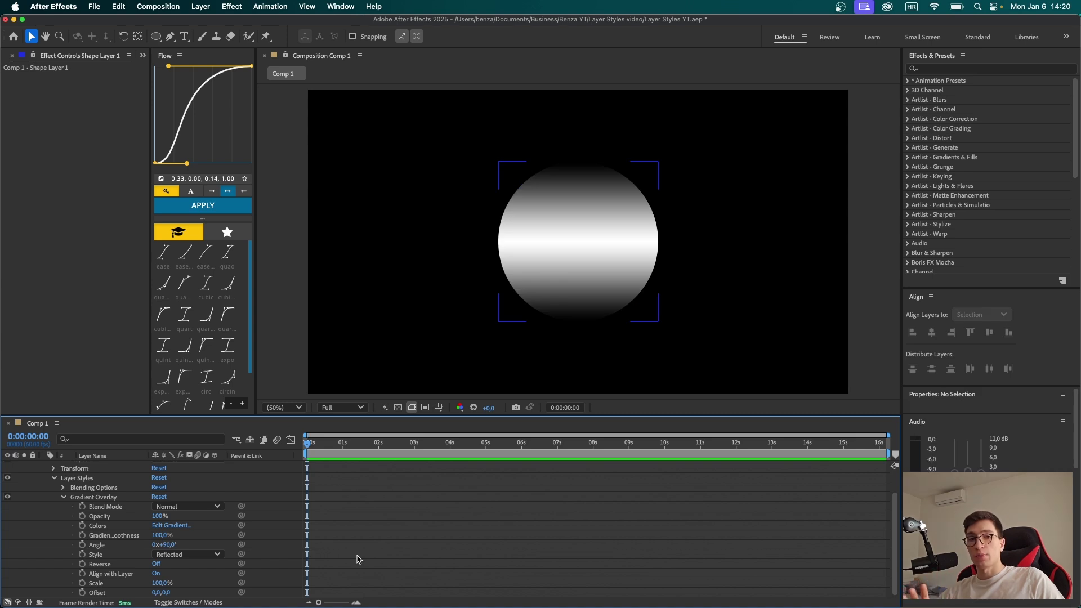
# Edit the Gradient Overlay's colors to magenta BF4CC5 at the start and dark purple at the end.
pyautogui.click(172, 526)
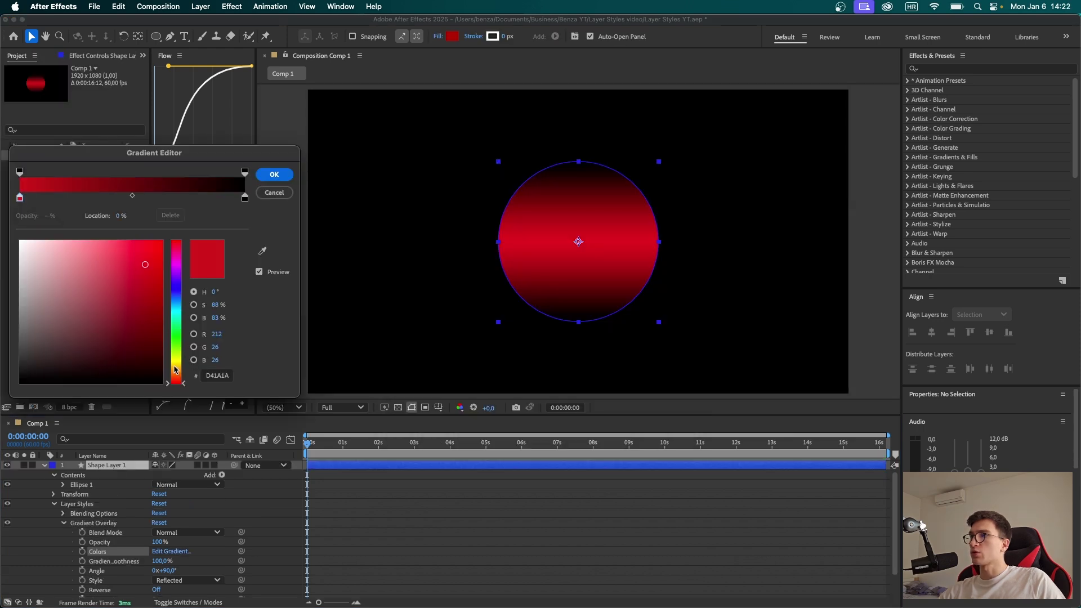
pyautogui.moveTo(176, 371); pyautogui.dragTo(106, 257)
pyautogui.click(244, 199)
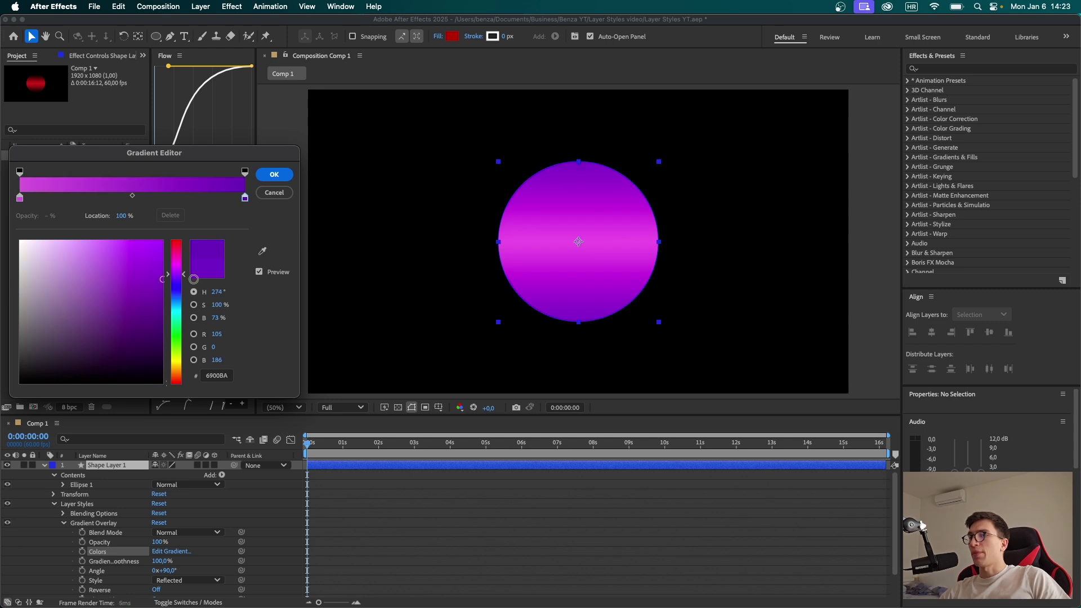
pyautogui.moveTo(194, 278); pyautogui.dragTo(207, 339)
pyautogui.moveTo(208, 340); pyautogui.dragTo(208, 341)
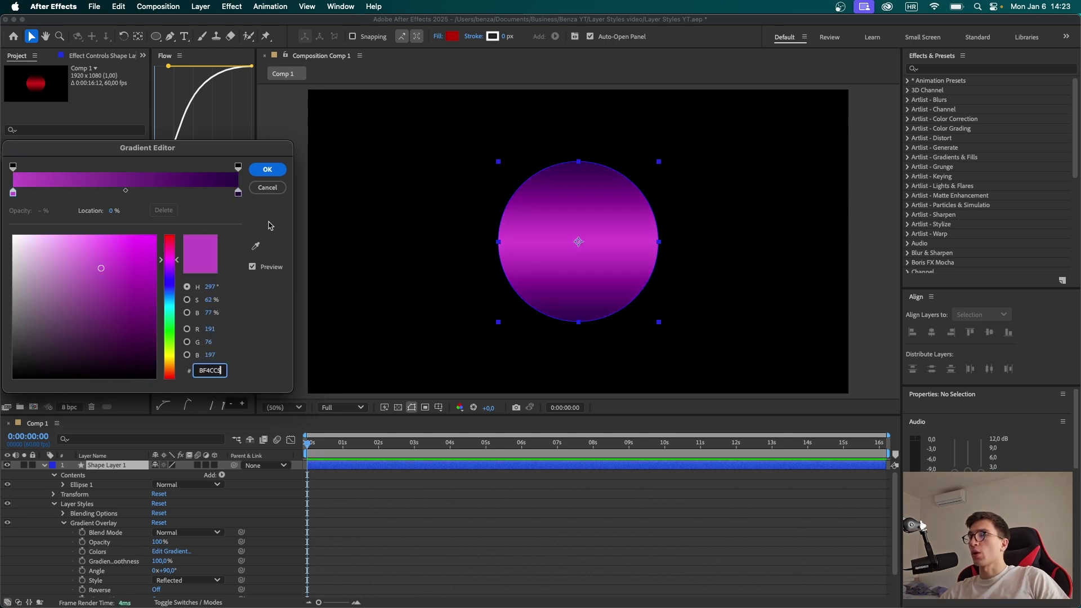
pyautogui.click(267, 169)
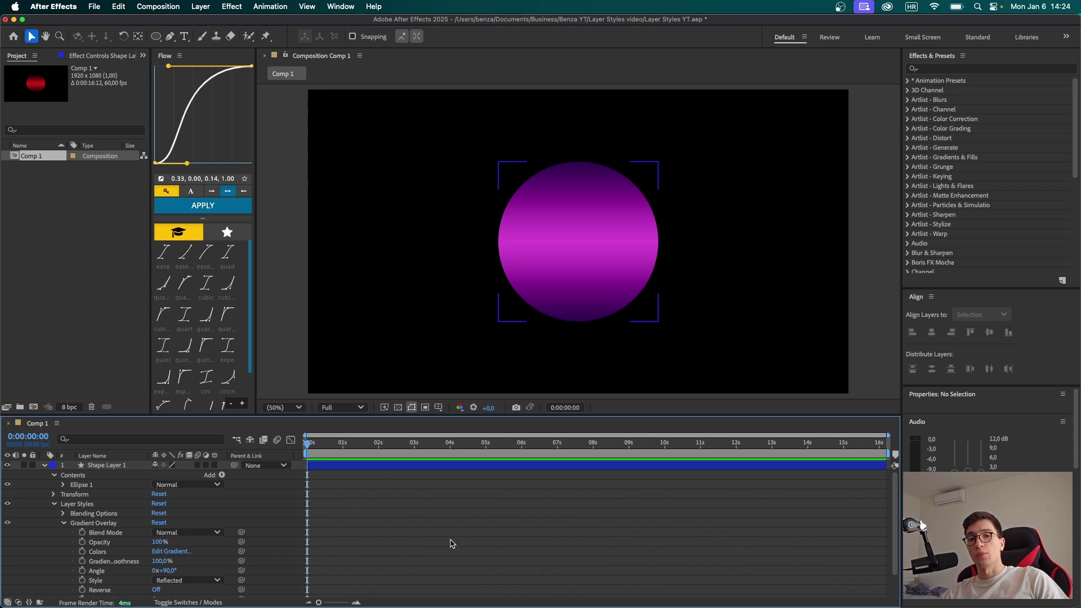
pyautogui.click(63, 525)
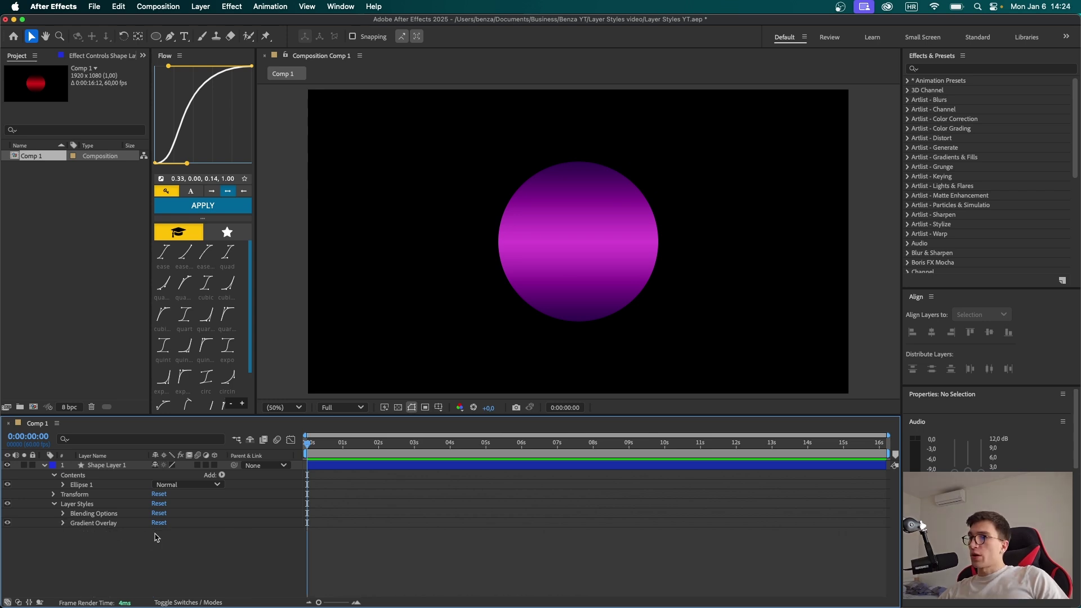
# Add an Inner Glow layer style to the circle with a size of 120 and a range of about 56.3%.
pyautogui.rightClick(120, 465)
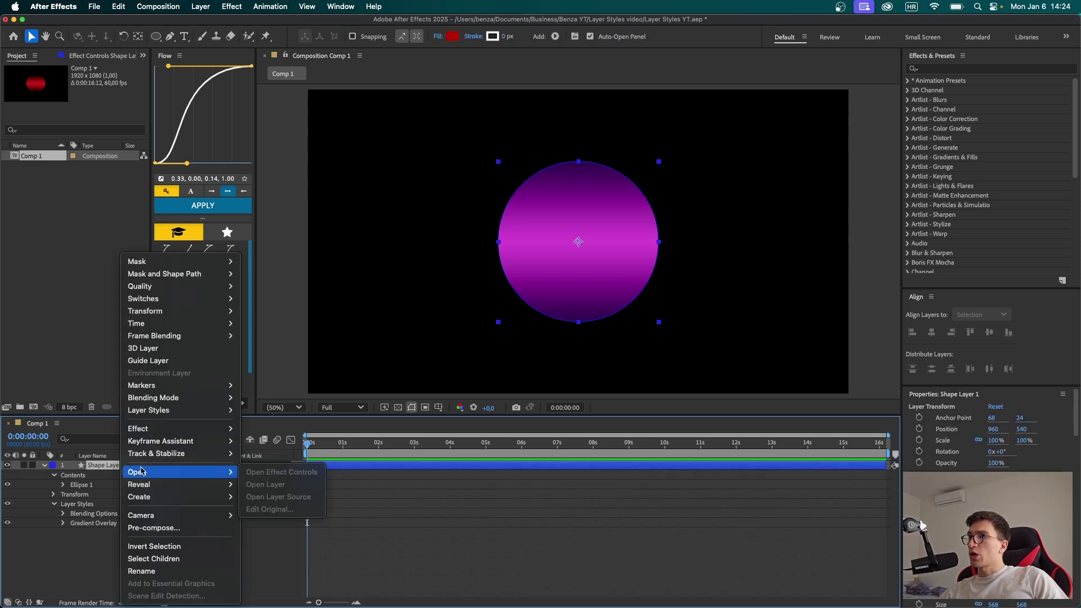
pyautogui.moveTo(184, 414)
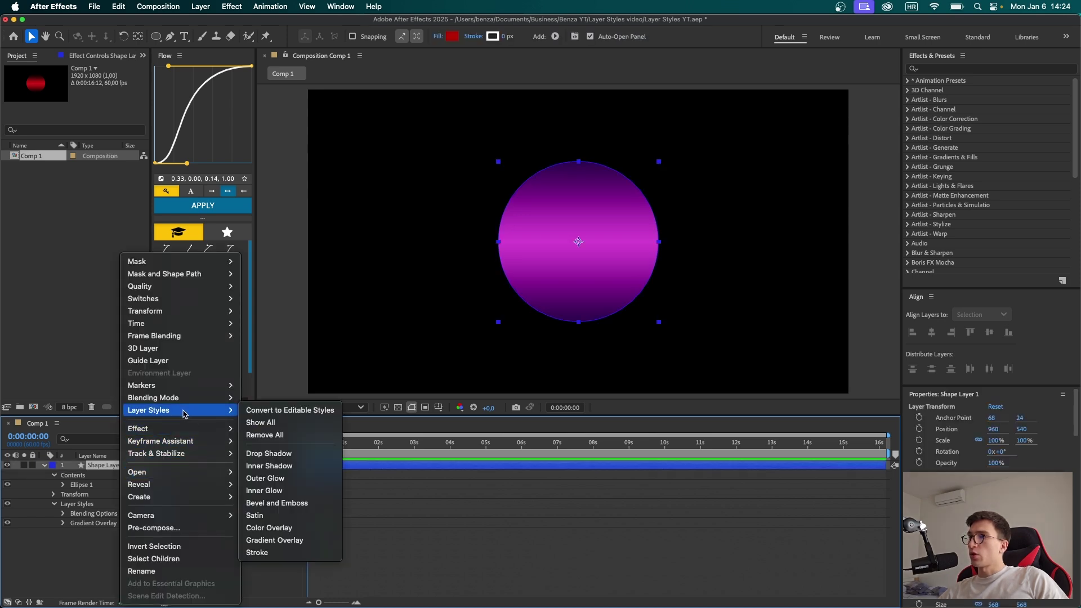
pyautogui.click(285, 494)
pyautogui.click(64, 525)
pyautogui.scroll(-2, 72, 553)
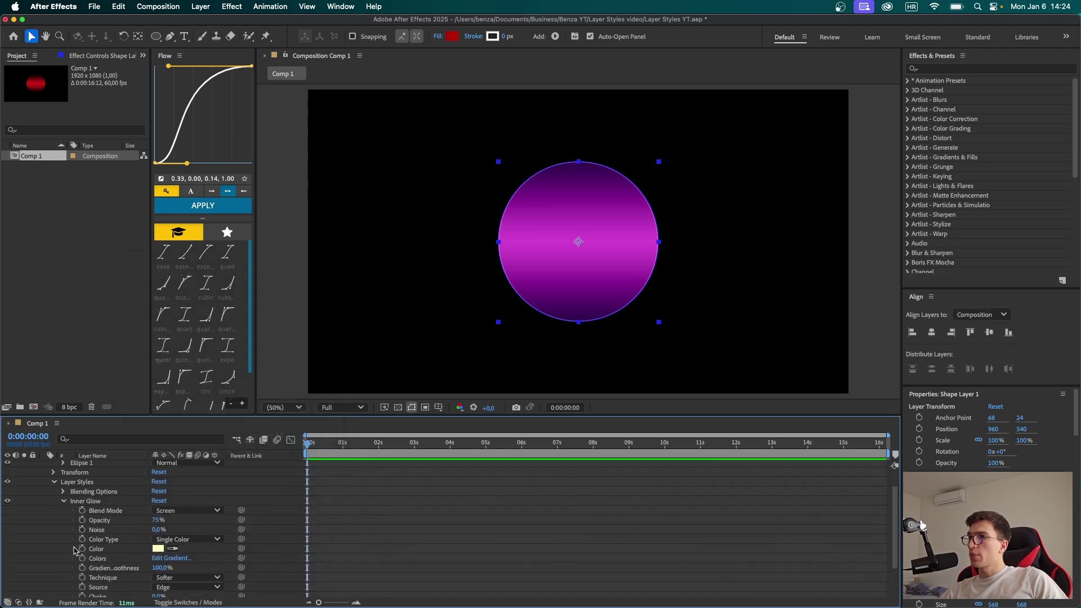
pyautogui.scroll(-2, 72, 553)
pyautogui.moveTo(159, 567); pyautogui.dragTo(187, 576)
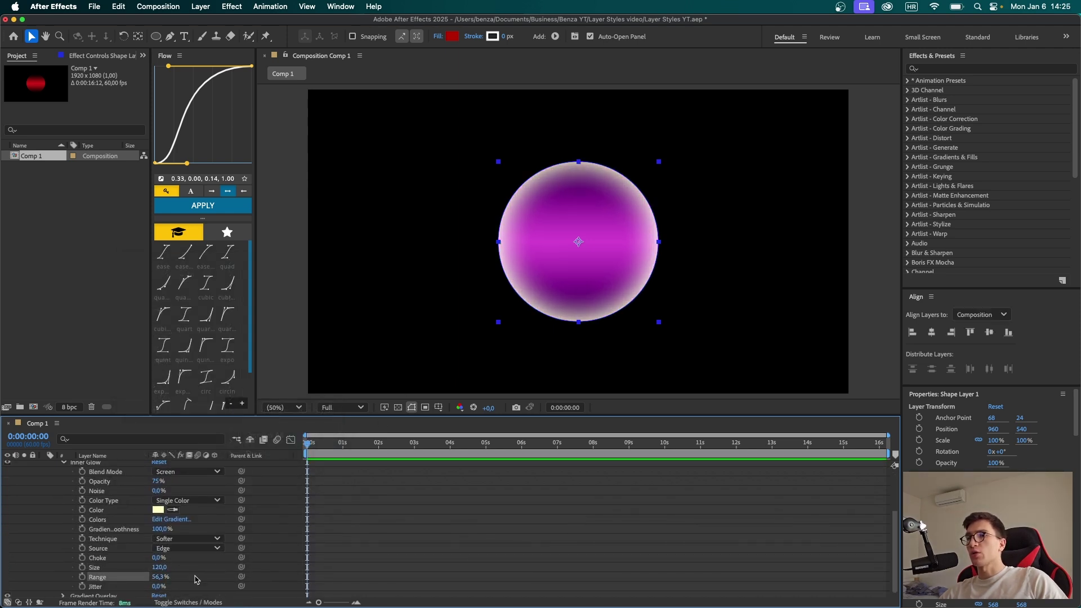
pyautogui.scroll(1, 196, 579)
pyautogui.moveTo(159, 509); pyautogui.dragTo(175, 510)
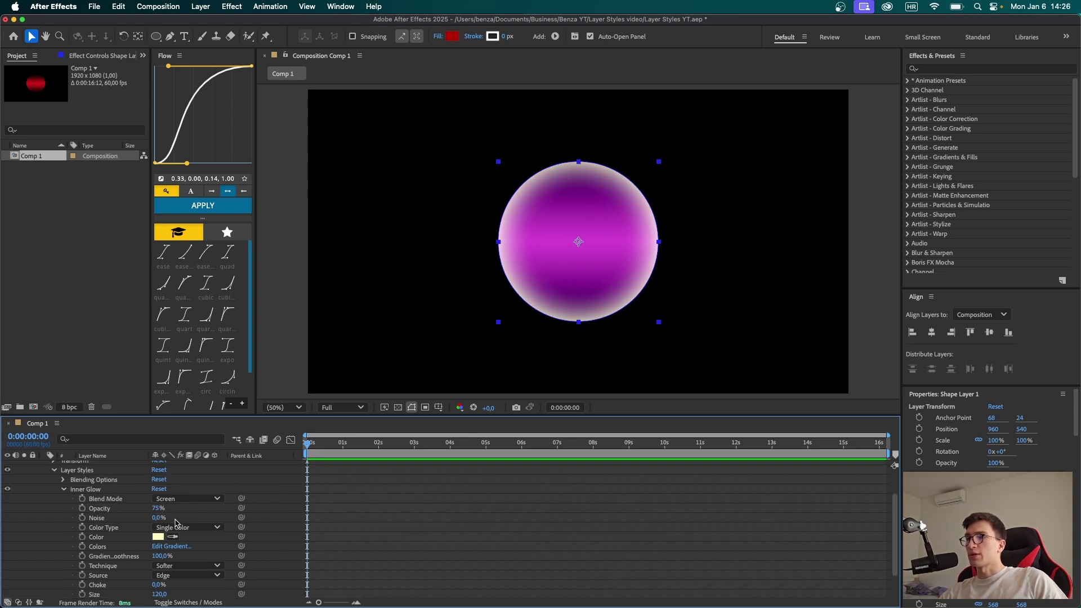
# Change the Inner Glow's color to a neutral medium gray and save the project.
pyautogui.click(159, 537)
pyautogui.moveTo(540, 225); pyautogui.dragTo(178, 215)
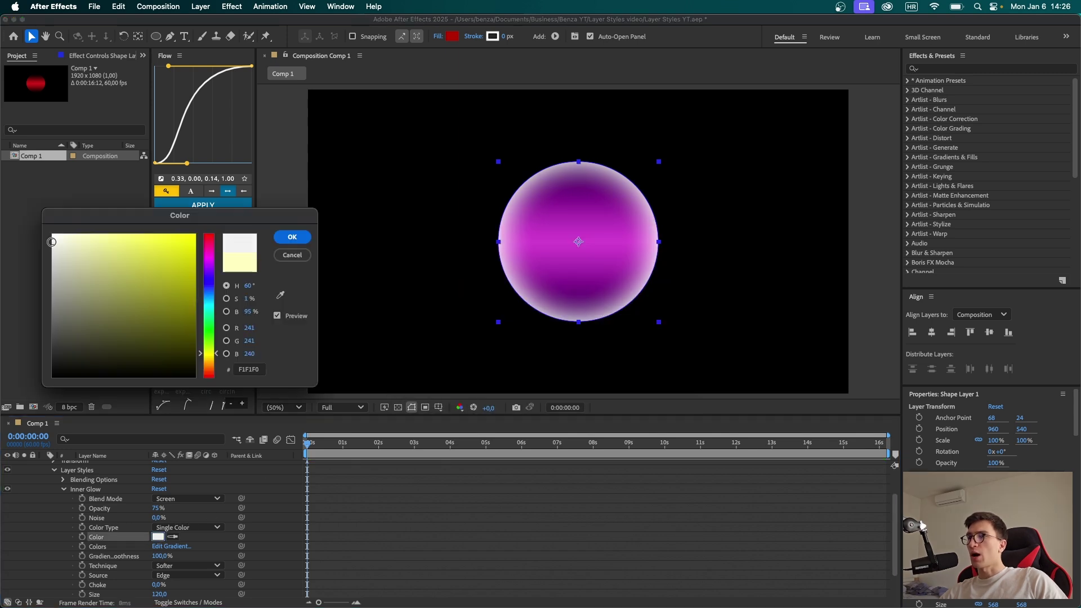
pyautogui.moveTo(53, 250); pyautogui.dragTo(29, 284)
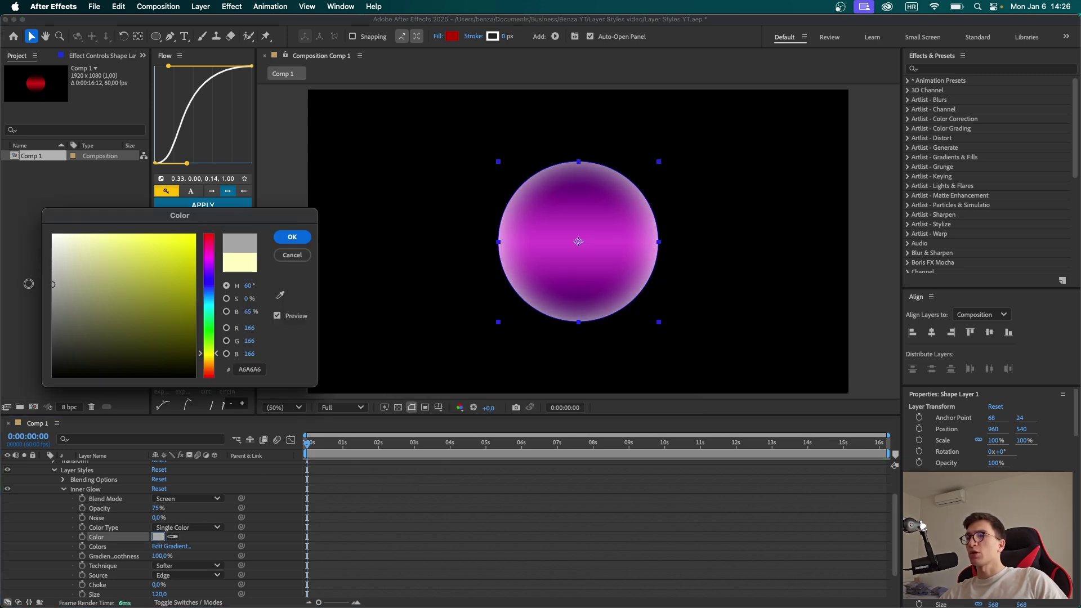
pyautogui.moveTo(29, 284); pyautogui.dragTo(32, 290)
pyautogui.click(292, 237)
pyautogui.click(447, 471)
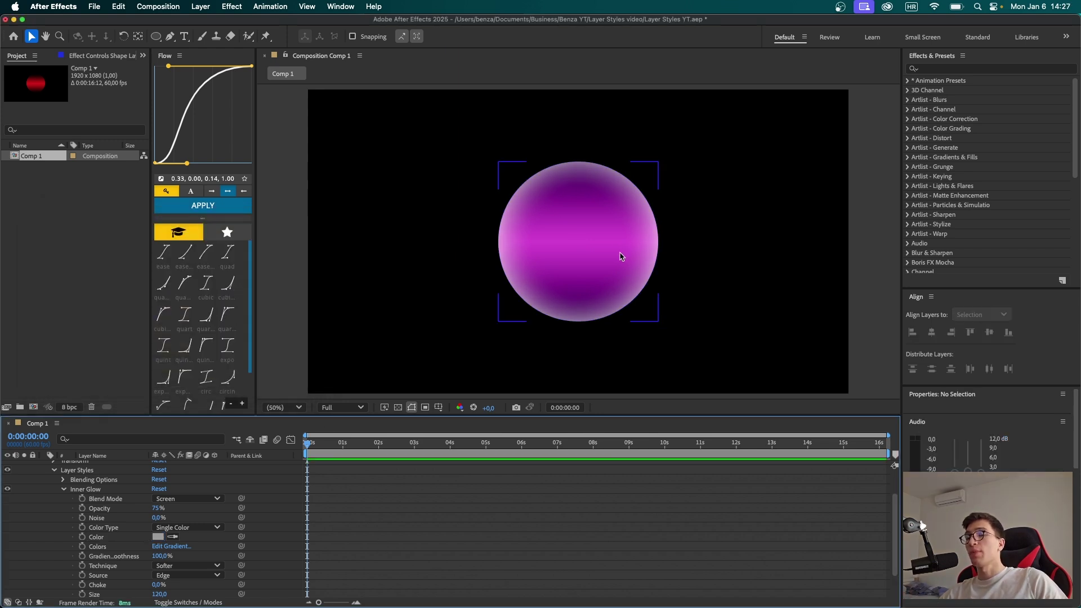
pyautogui.press('super+s')
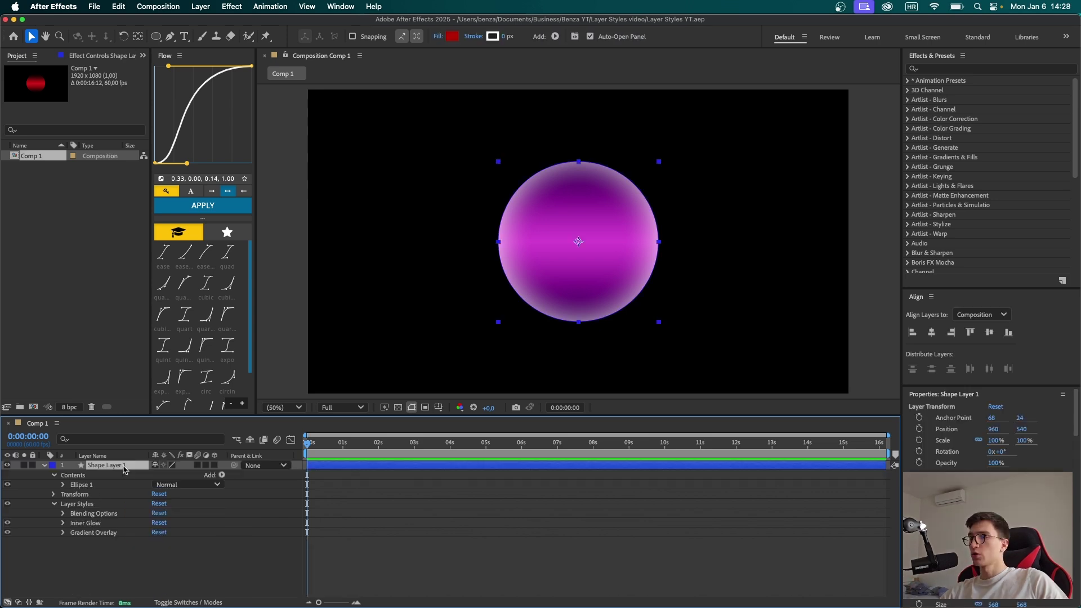
# Add an Outer Glow layer style to the circle with a size of 83 and a range of about 61.8%.
pyautogui.rightClick(124, 466)
pyautogui.moveTo(176, 412)
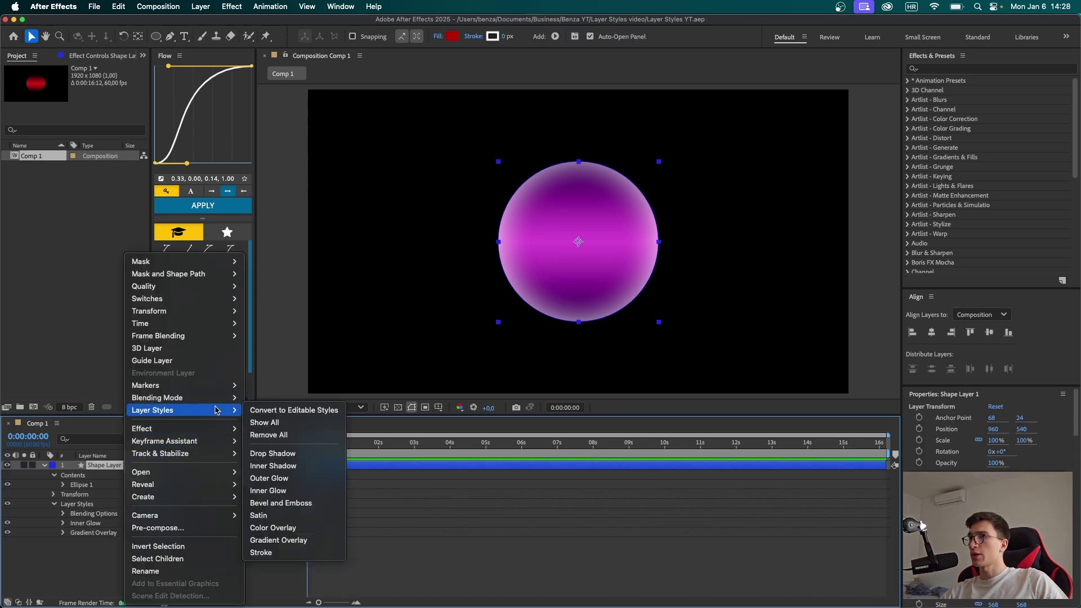
pyautogui.click(291, 478)
pyautogui.scroll(-1, 119, 528)
pyautogui.scroll(-3, 131, 528)
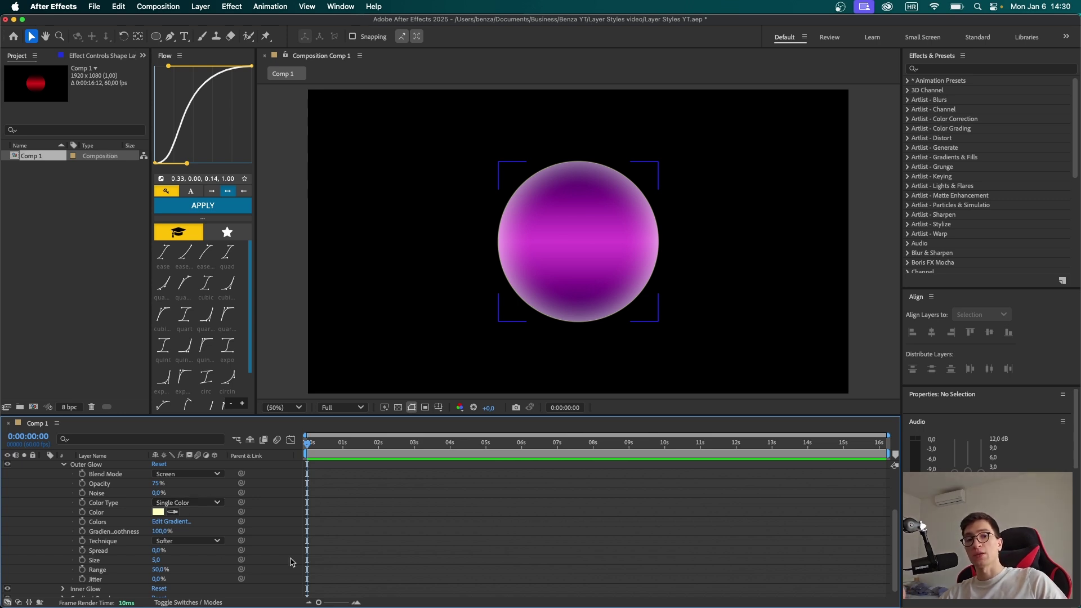
pyautogui.moveTo(156, 560); pyautogui.dragTo(227, 572)
# Change the Outer Glow's color to light purple E9ADFF.
pyautogui.click(158, 512)
pyautogui.moveTo(543, 230); pyautogui.dragTo(168, 186)
pyautogui.click(196, 240)
pyautogui.moveTo(208, 243); pyautogui.dragTo(205, 237)
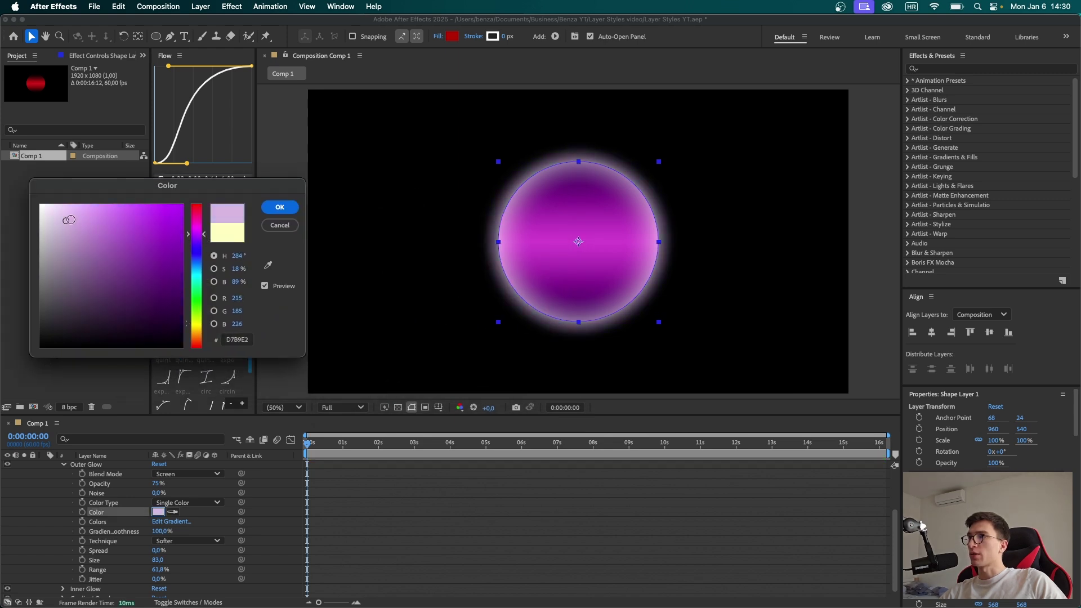
pyautogui.moveTo(68, 219); pyautogui.dragTo(84, 201)
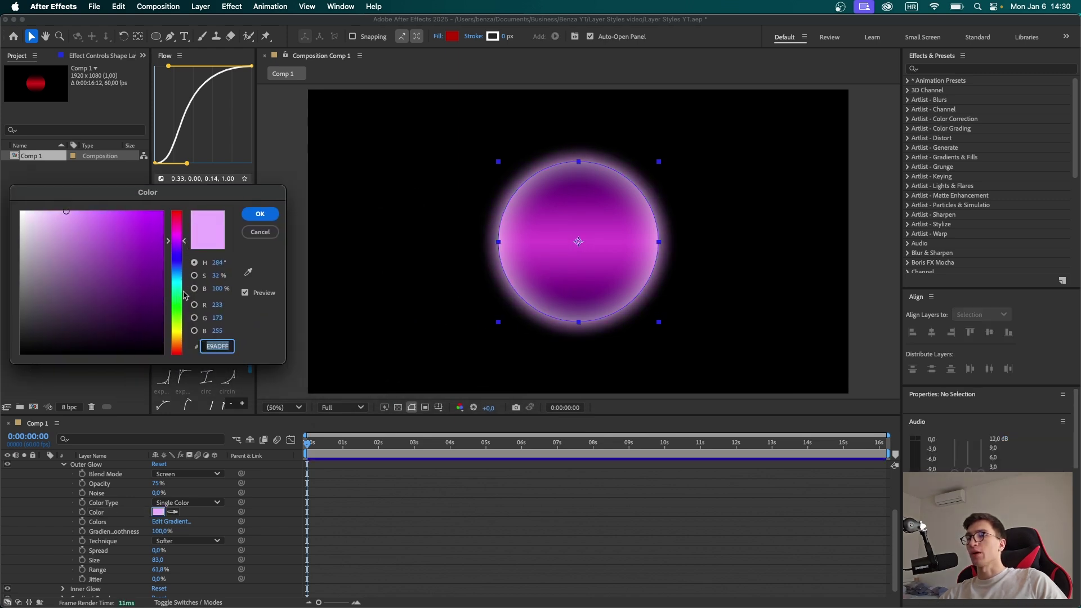
pyautogui.click(260, 213)
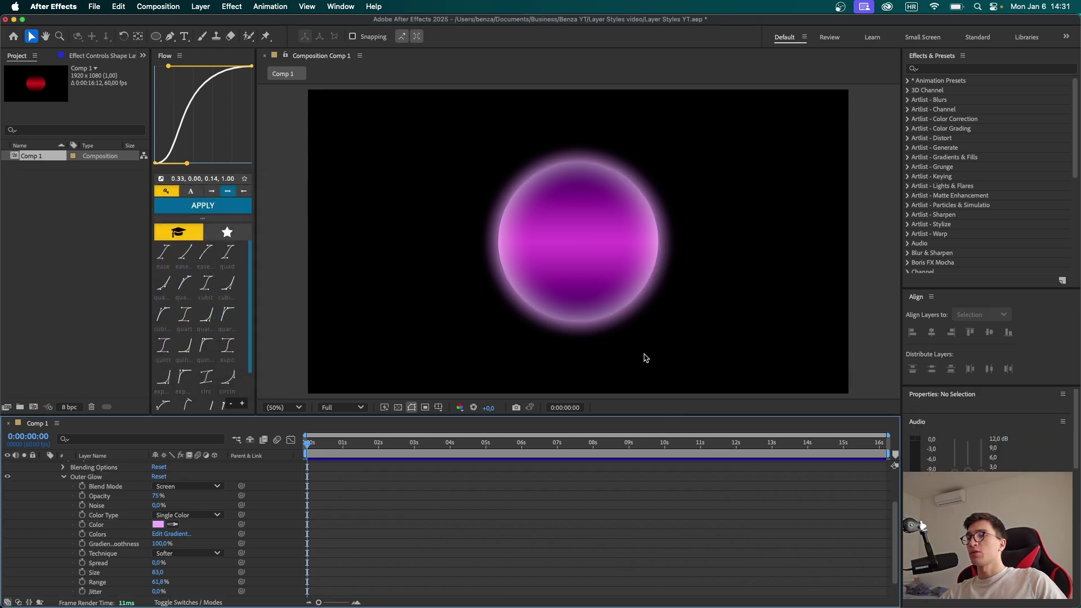
# Set the Outer Glow's opacity to 60% and collapse its settings.
pyautogui.moveTo(159, 496); pyautogui.dragTo(147, 496)
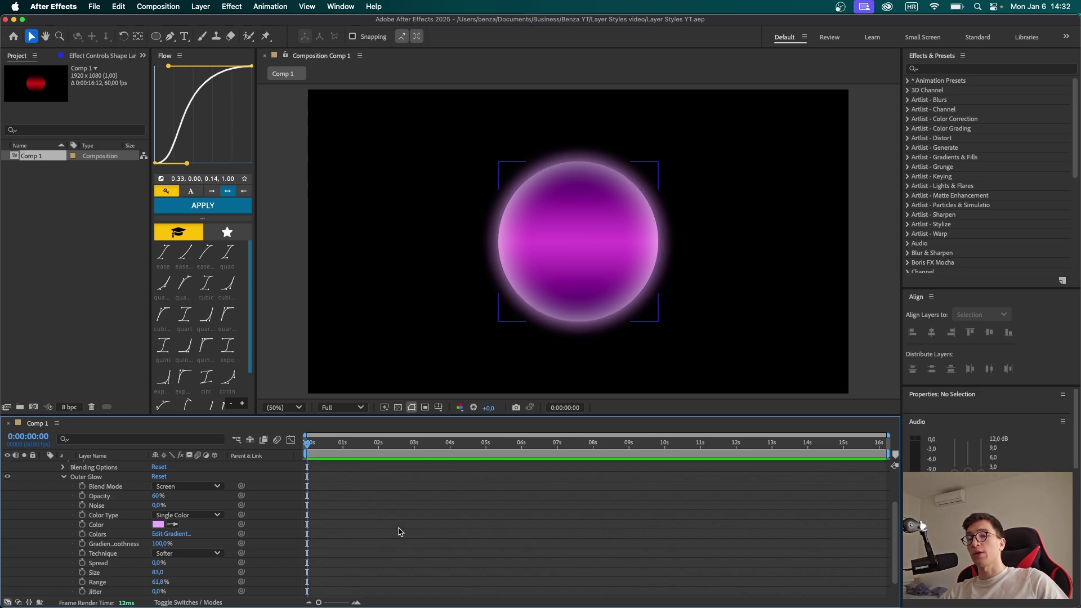
pyautogui.scroll(-2, 399, 531)
pyautogui.moveTo(158, 487); pyautogui.dragTo(156, 487)
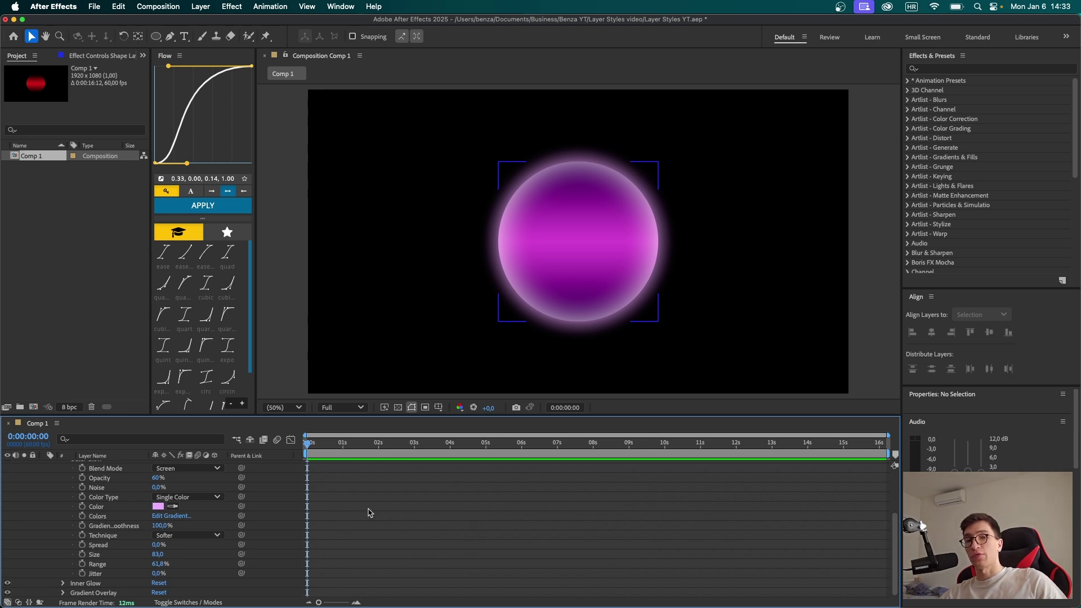
pyautogui.scroll(1, 65, 477)
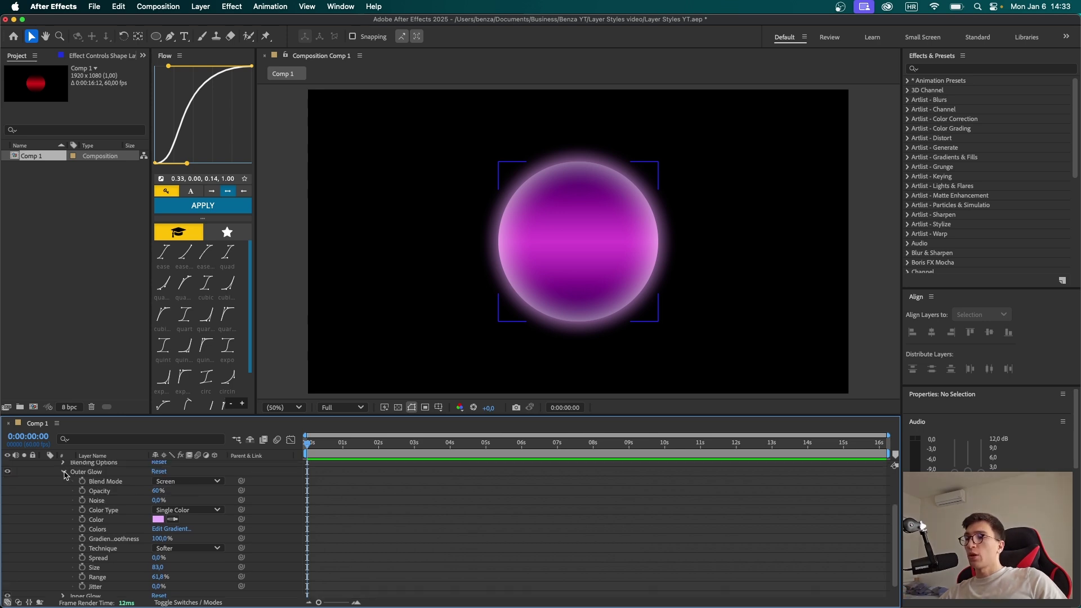
pyautogui.click(64, 473)
pyautogui.click(140, 565)
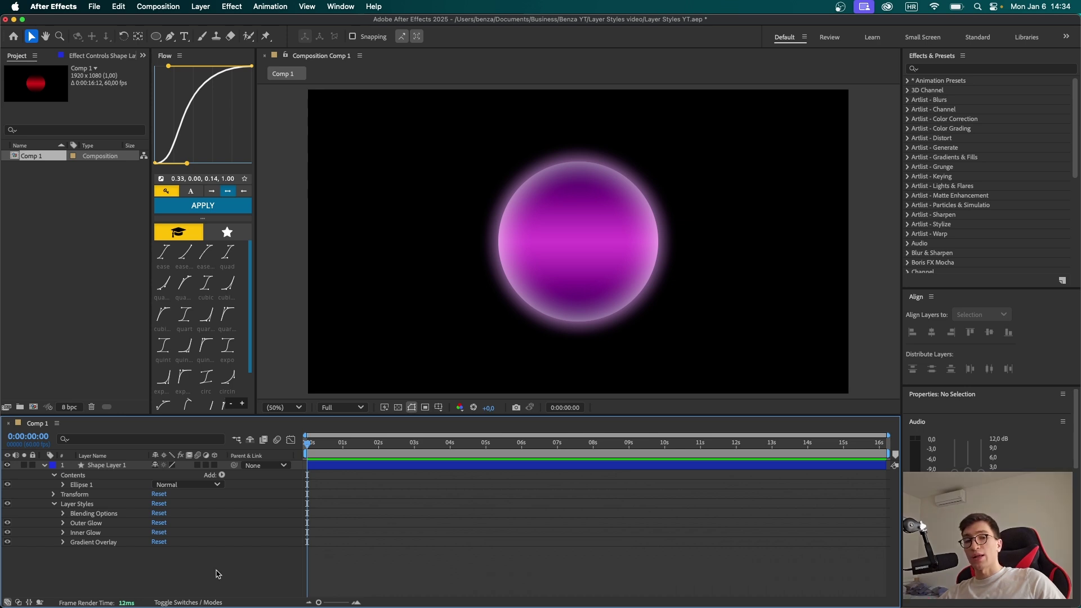
# Create a black 1920 x 1080 px solid and place it beneath the circle's shape layer.
pyautogui.rightClick(182, 563)
pyautogui.moveTo(198, 459)
pyautogui.click(337, 489)
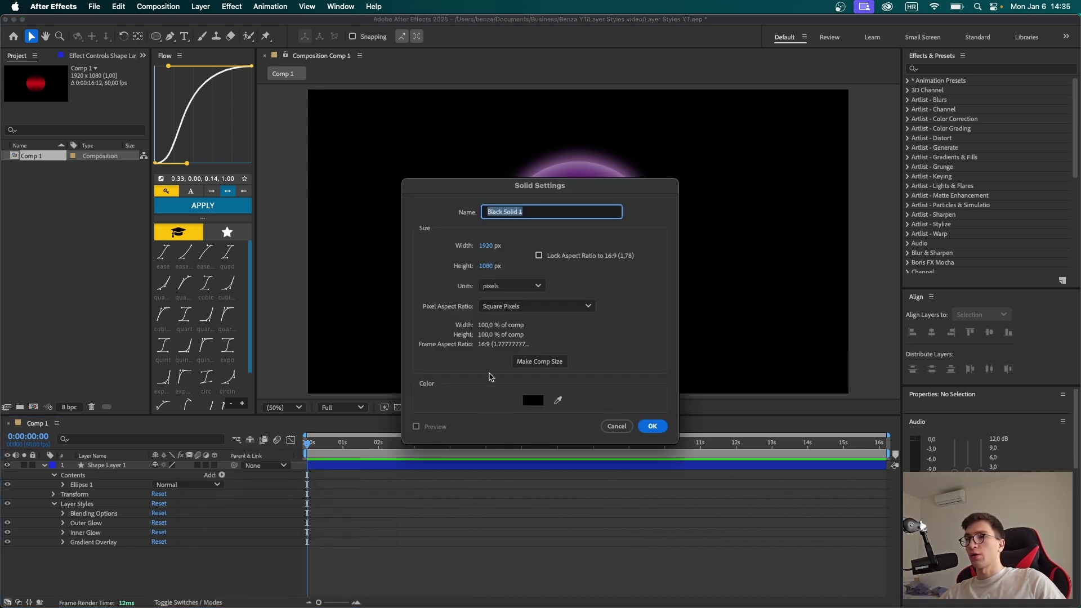
pyautogui.click(652, 427)
pyautogui.moveTo(115, 466); pyautogui.dragTo(116, 560)
pyautogui.click(44, 465)
# Apply the Gradient Ramp effect to the black solid and set its shape to Radial Ramp.
pyautogui.hotkey('ctrl', 'space')
pyautogui.write('grad')
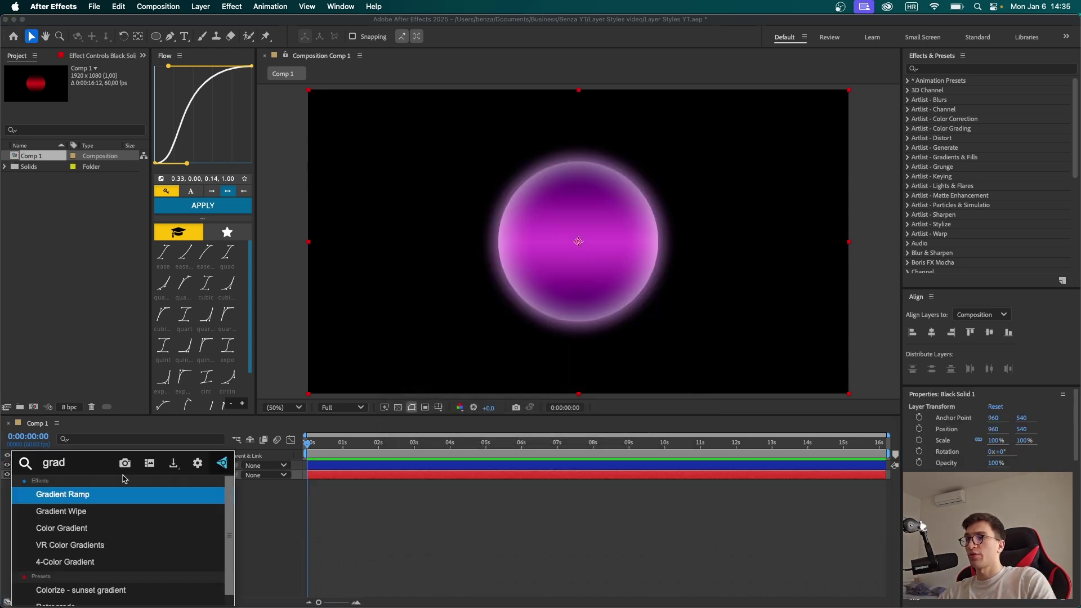
pyautogui.click(102, 496)
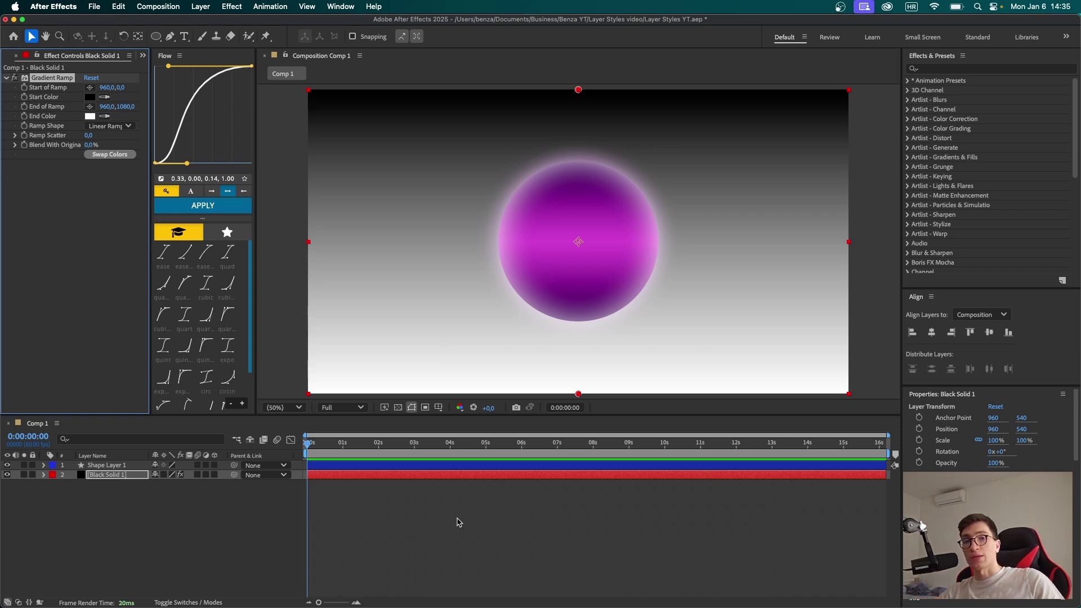
pyautogui.click(126, 126)
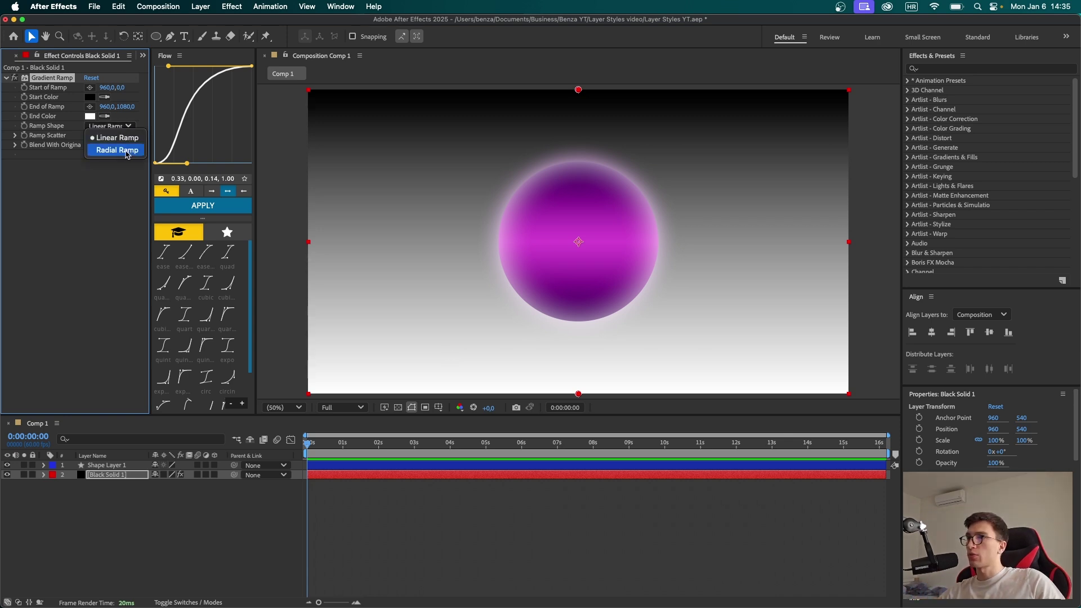
pyautogui.click(127, 151)
# Swap the ramp's colors and position its start at 960, 540 and its end at 960, 1884.
pyautogui.click(121, 87)
pyautogui.write('540')
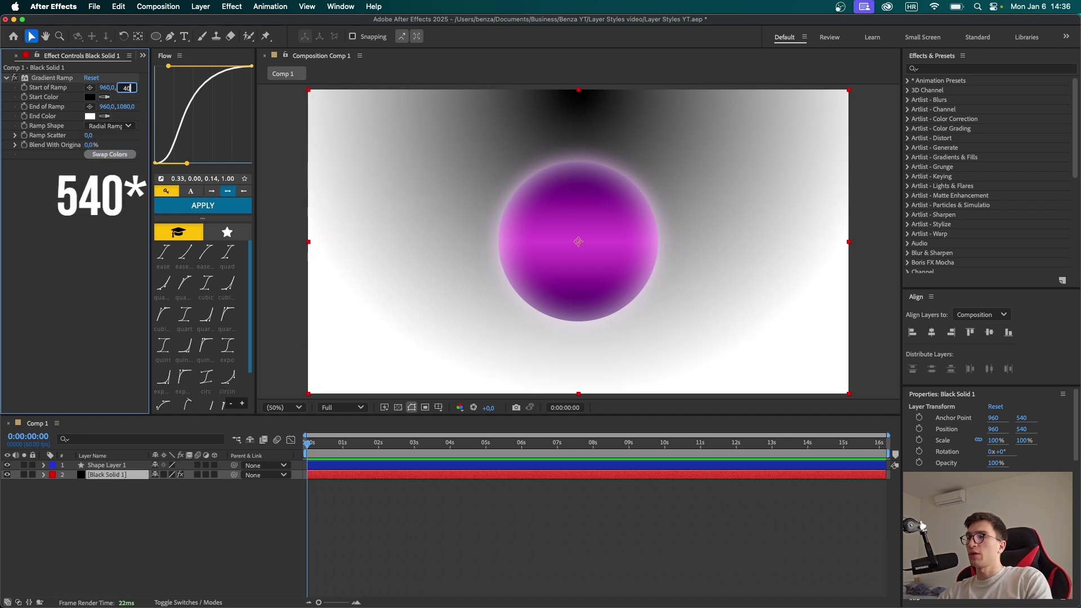
pyautogui.press('Return')
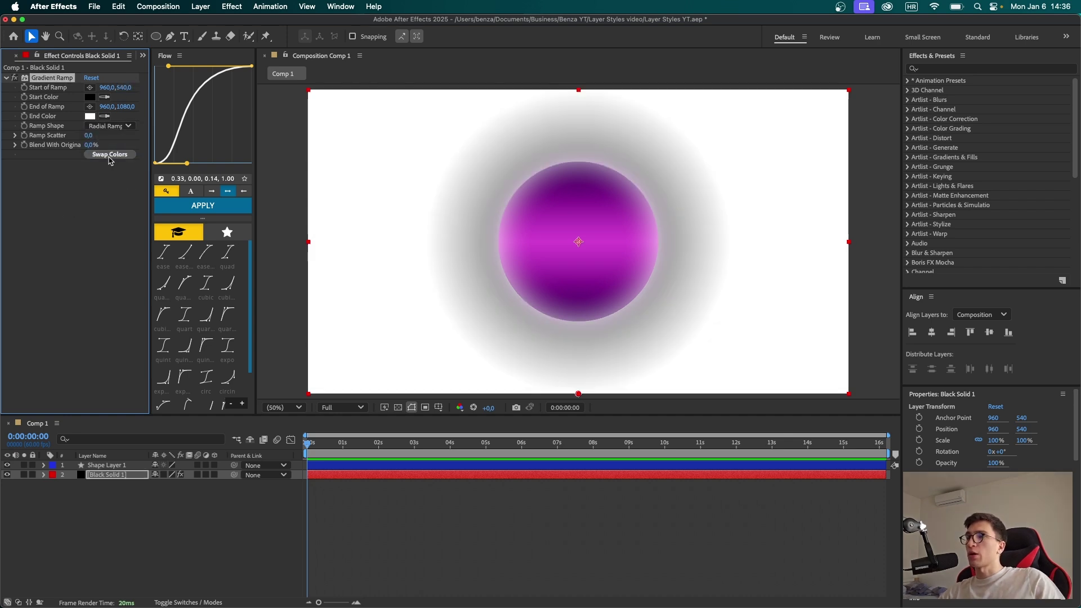
pyautogui.click(109, 156)
pyautogui.moveTo(125, 106); pyautogui.dragTo(555, 109)
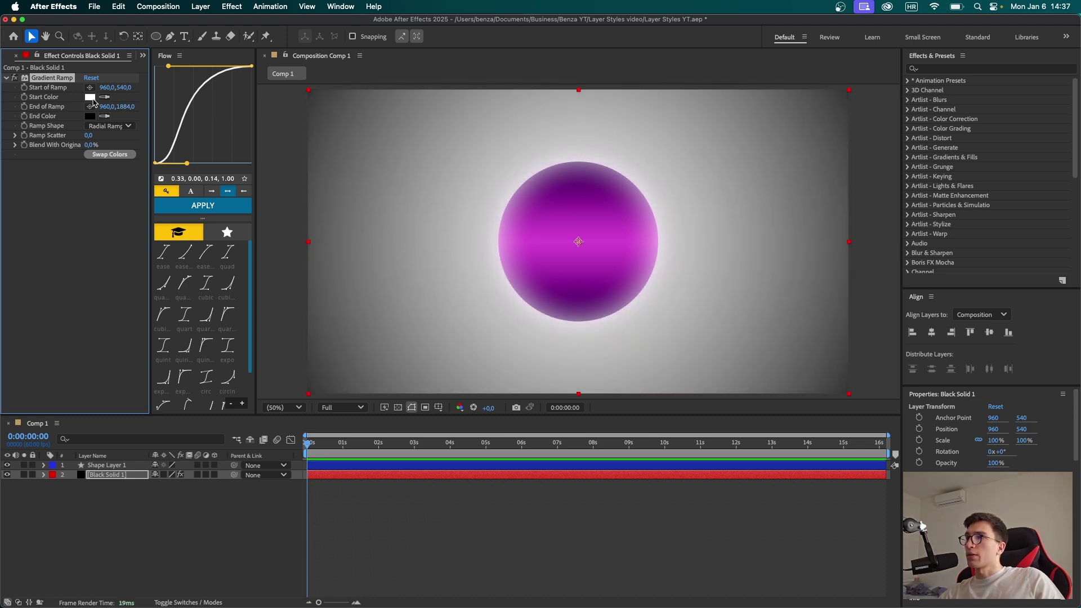
# Set the Gradient Ramp's start color to light purple D7A4E7.
pyautogui.click(90, 98)
pyautogui.moveTo(469, 233); pyautogui.dragTo(105, 171)
pyautogui.click(205, 214)
pyautogui.moveTo(86, 199); pyautogui.dragTo(89, 198)
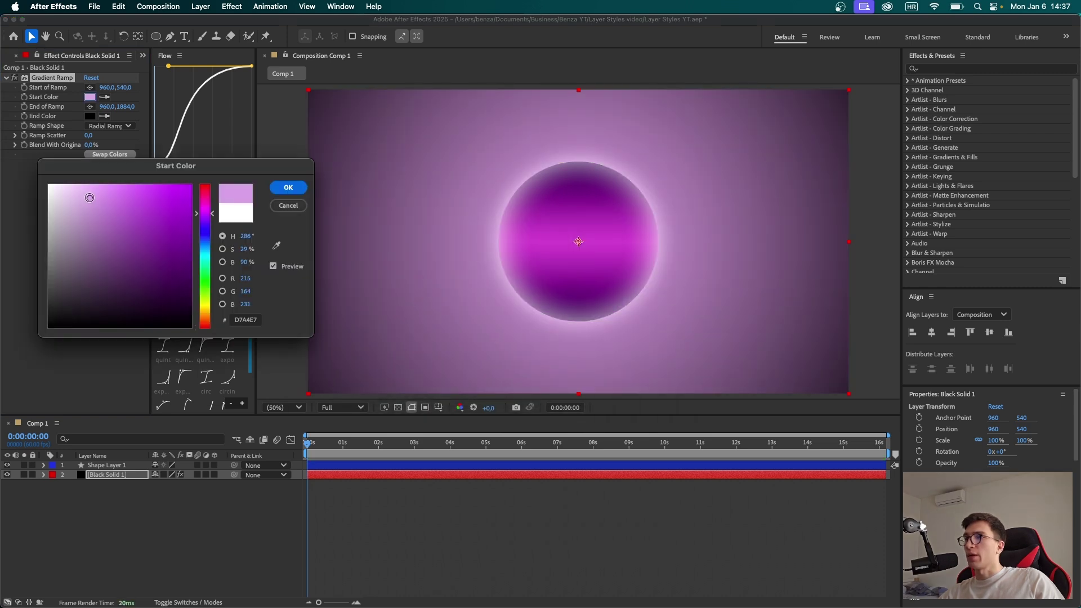
pyautogui.press('Return')
# Set the Gradient Ramp's end color to near-black 080808 and deselect the solid.
pyautogui.click(91, 117)
pyautogui.moveTo(541, 221); pyautogui.dragTo(180, 210)
pyautogui.click(49, 368)
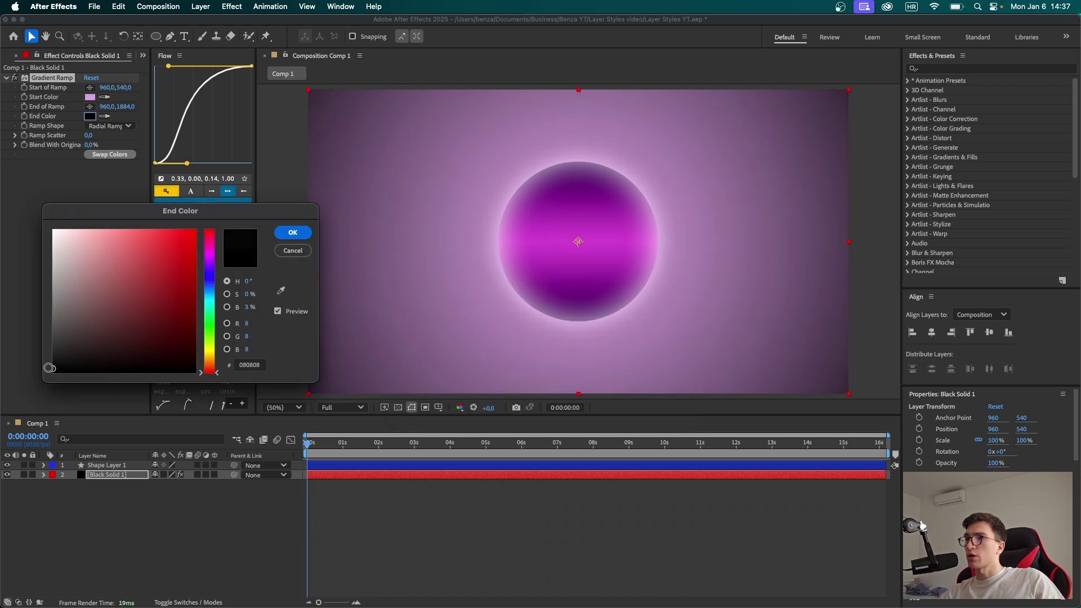
pyautogui.press('Return')
pyautogui.click(387, 535)
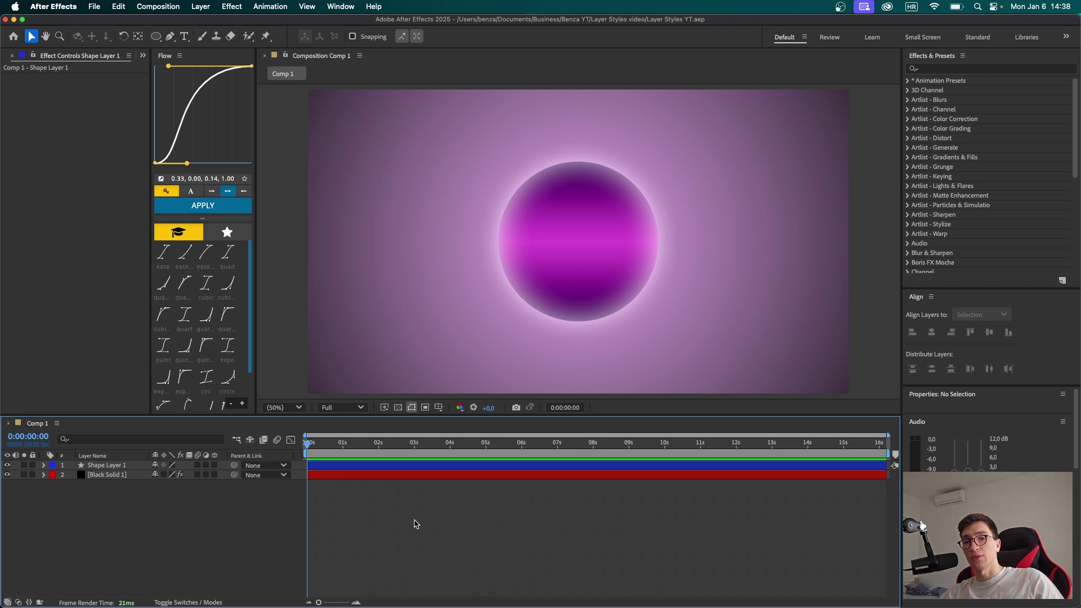
# Add a Bevel and Emboss layer style to the circle with a size of 250.
pyautogui.click(124, 465)
pyautogui.rightClick(125, 465)
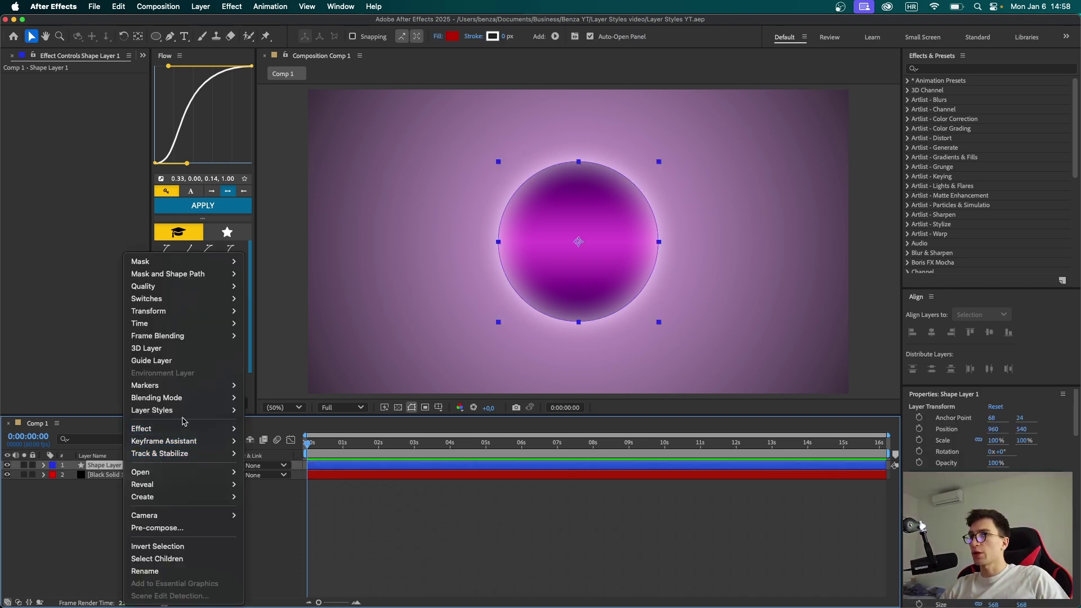
pyautogui.moveTo(190, 415)
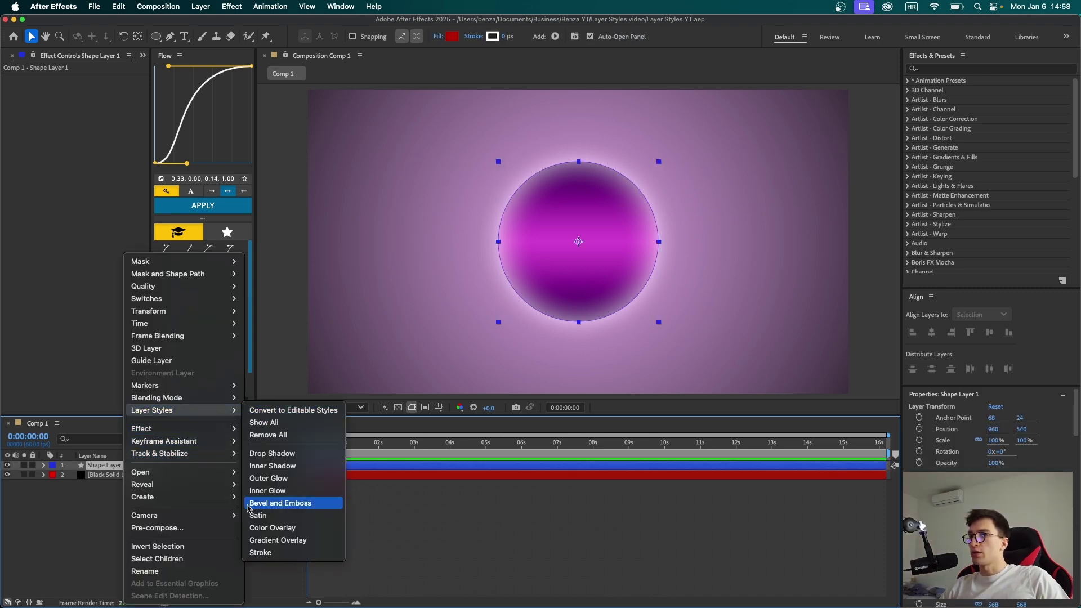
pyautogui.click(299, 506)
pyautogui.click(65, 543)
pyautogui.scroll(-4, 106, 538)
pyautogui.click(305, 534)
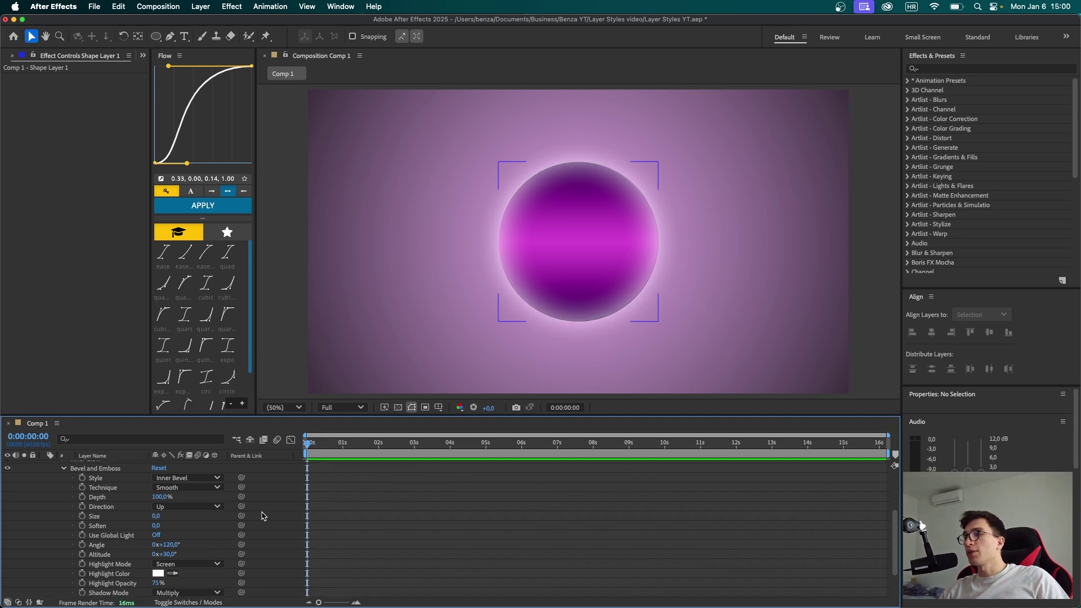
pyautogui.click(107, 516)
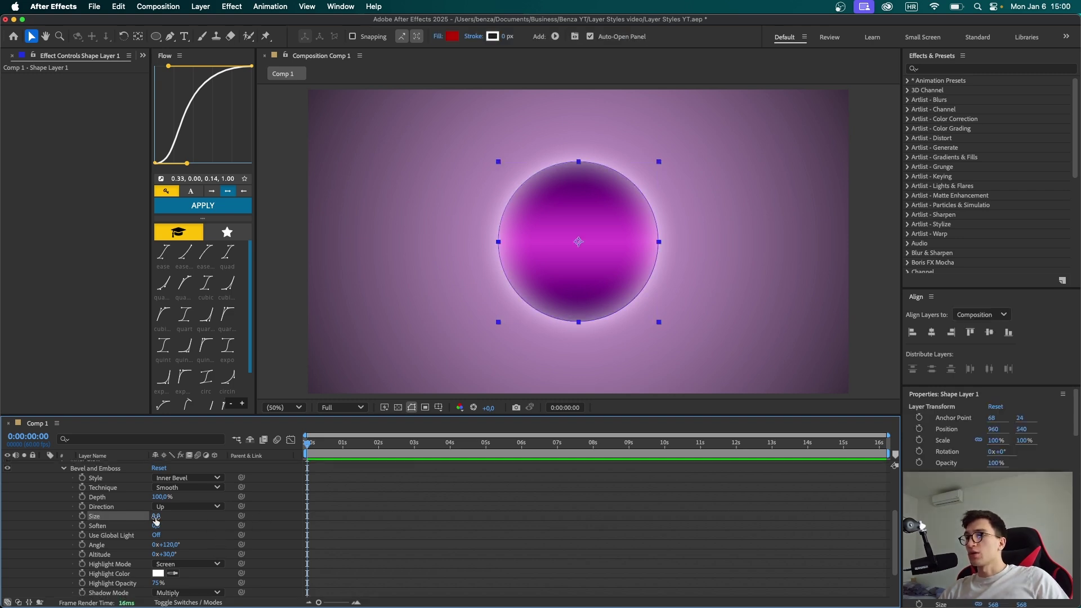
pyautogui.moveTo(156, 516); pyautogui.dragTo(297, 515)
pyautogui.click(397, 537)
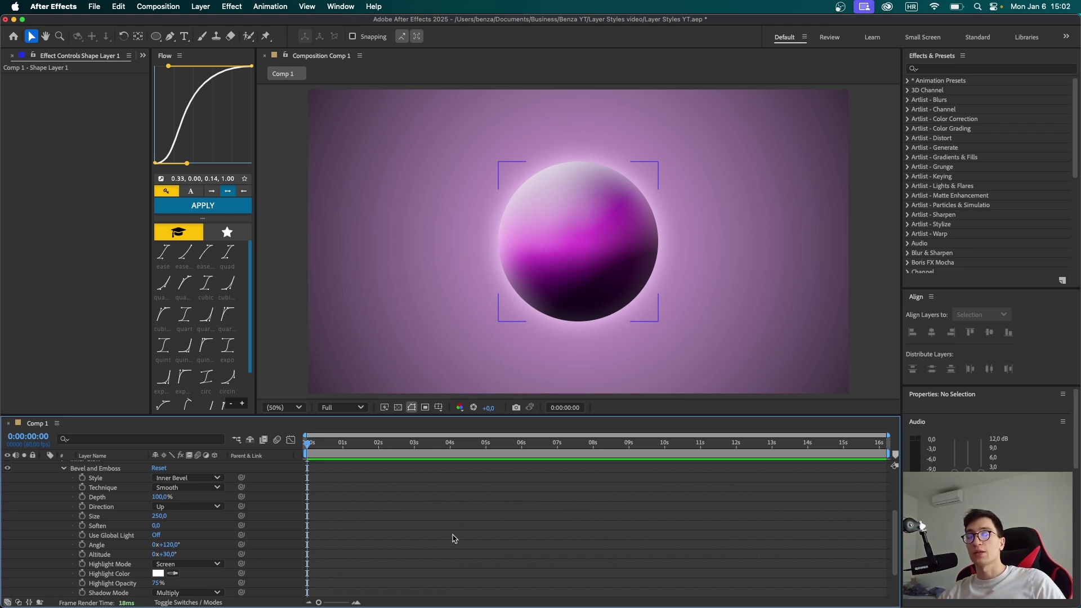
# Set the Bevel and Emboss's Soften to 16, and try an altitude of 63° before undoing that altitude change.
pyautogui.scroll(1, 453, 539)
pyautogui.moveTo(157, 533); pyautogui.dragTo(190, 560)
pyautogui.click(376, 539)
pyautogui.press('super+z')
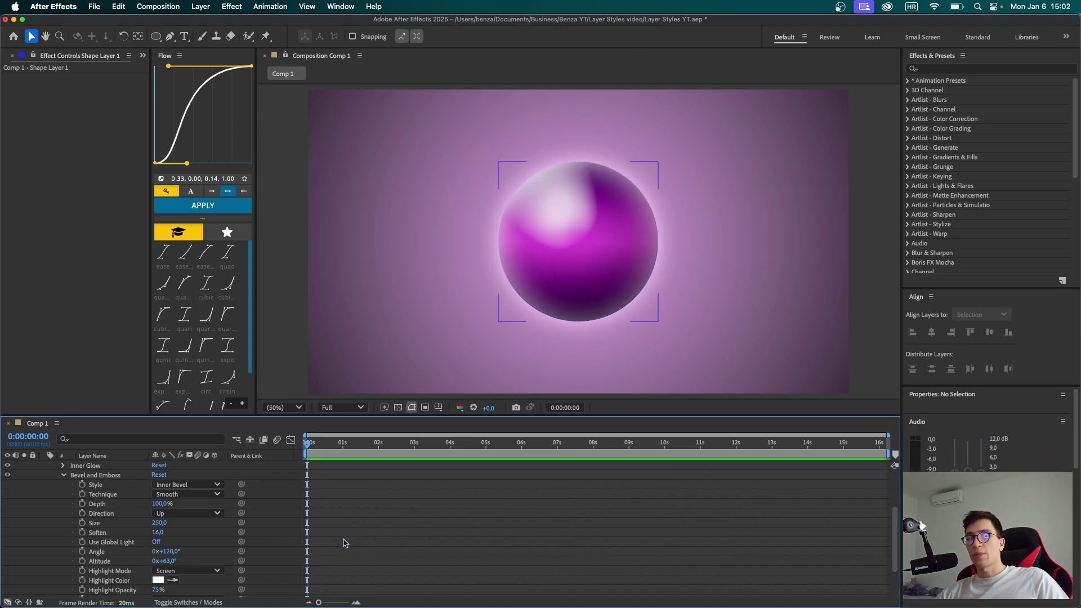
pyautogui.press('super+z')
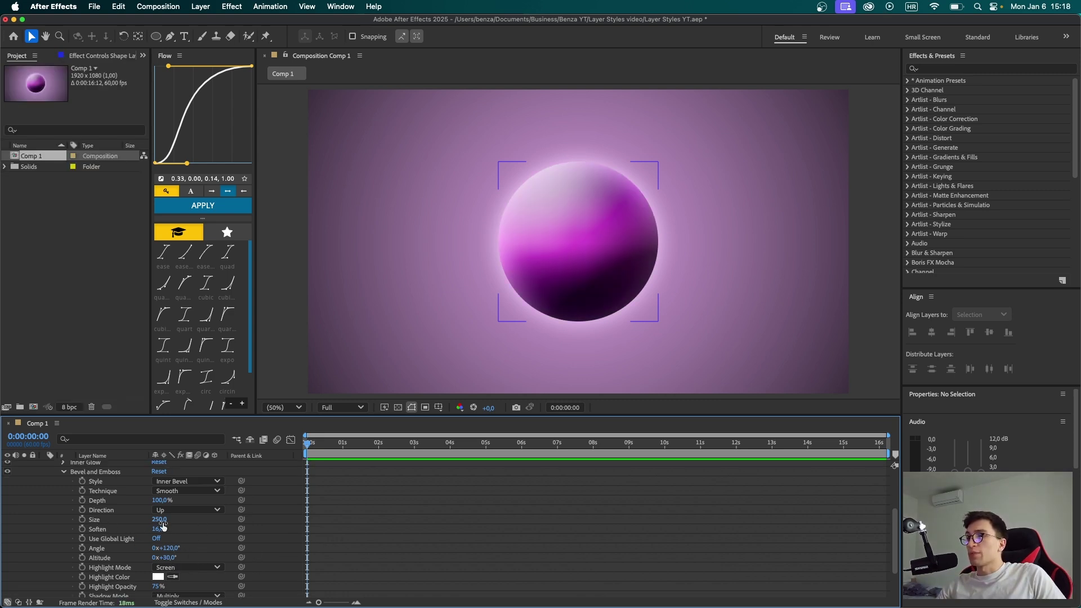
# Set the Bevel and Emboss's depth to 50% and collapse its settings.
pyautogui.click(160, 500)
pyautogui.write('50')
pyautogui.press('Return')
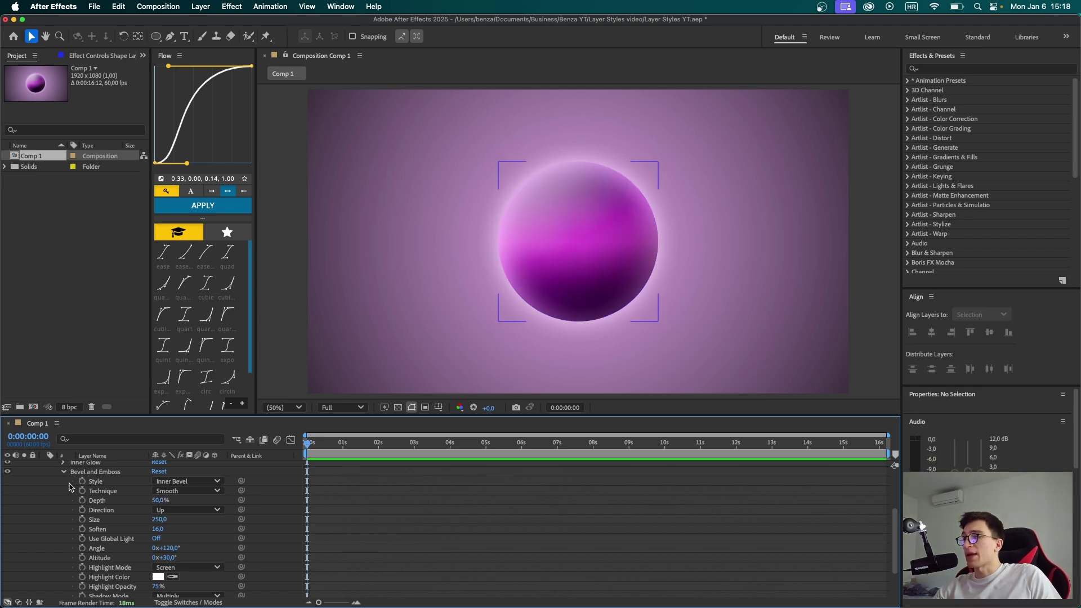
pyautogui.click(63, 473)
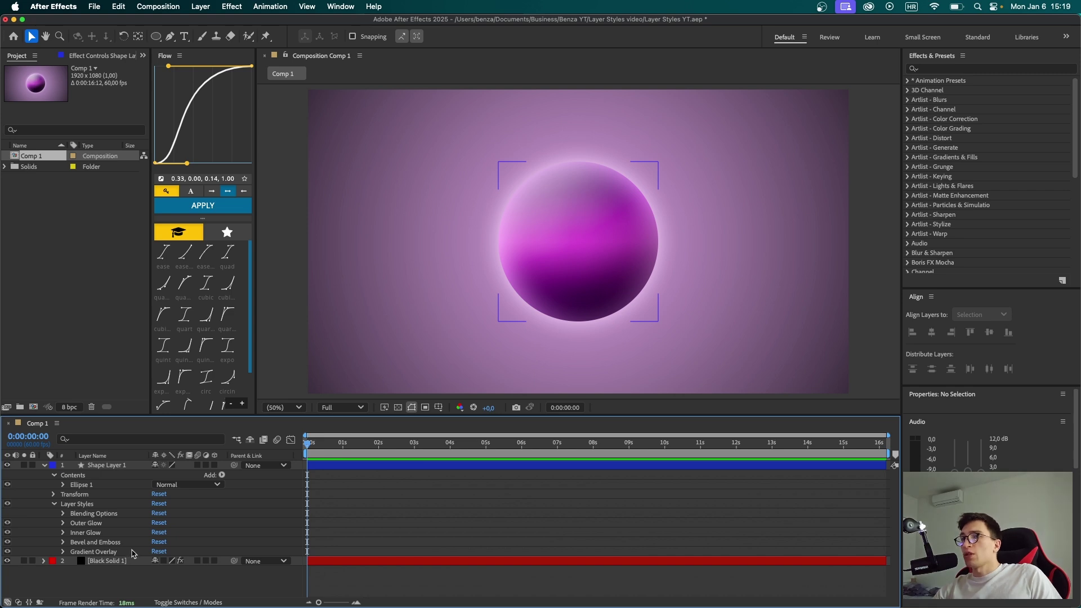
# Change the start color of the circle's Gradient Overlay to crimson pink C02365.
pyautogui.click(70, 552)
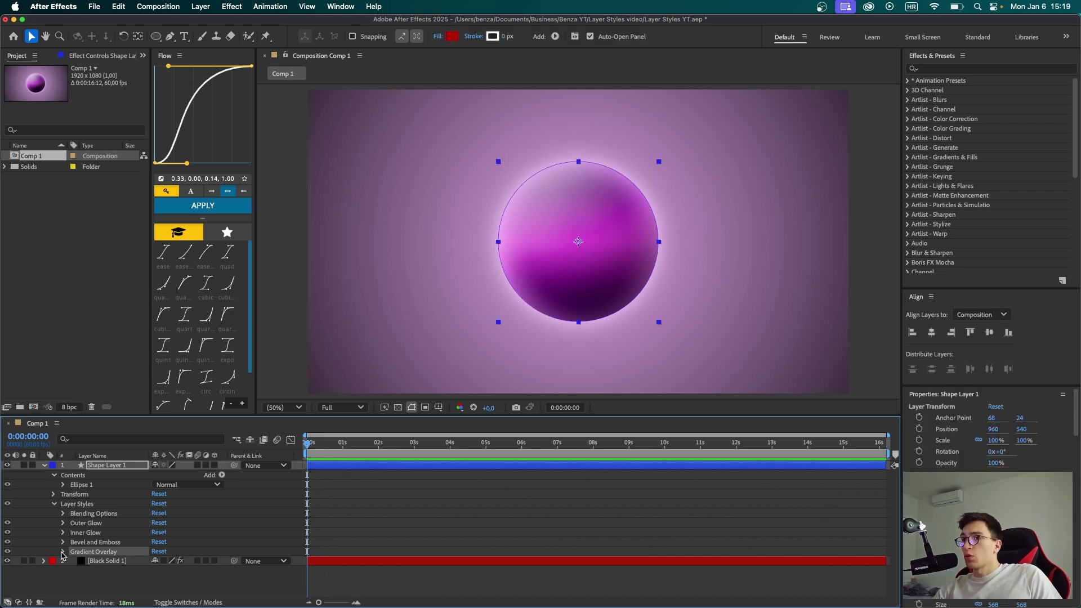
pyautogui.click(63, 551)
pyautogui.scroll(-4, 64, 552)
pyautogui.click(172, 515)
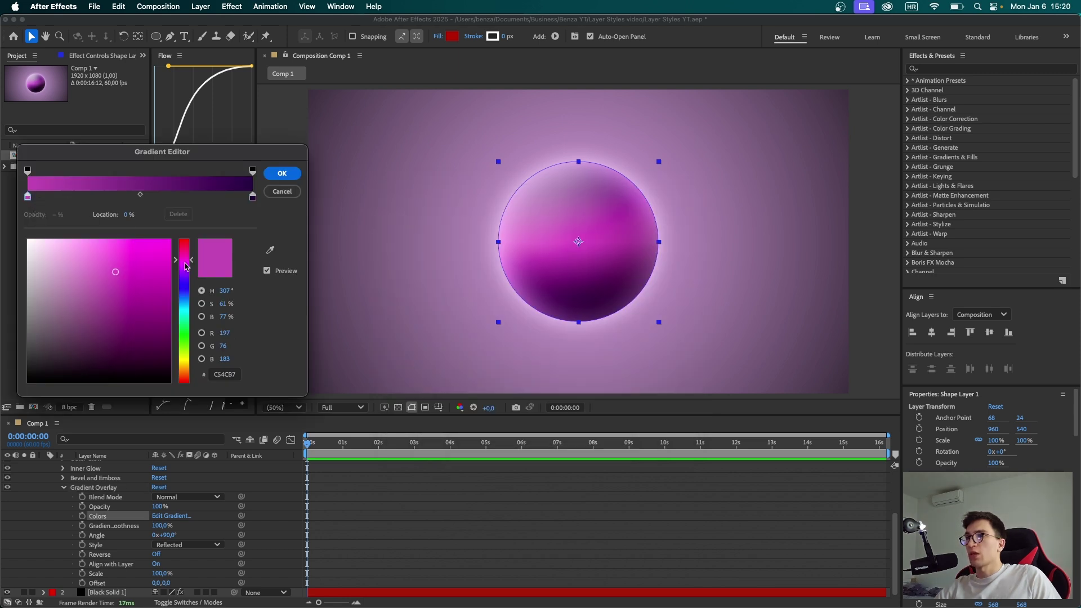
pyautogui.click(186, 261)
pyautogui.moveTo(185, 256); pyautogui.dragTo(186, 251)
pyautogui.click(145, 274)
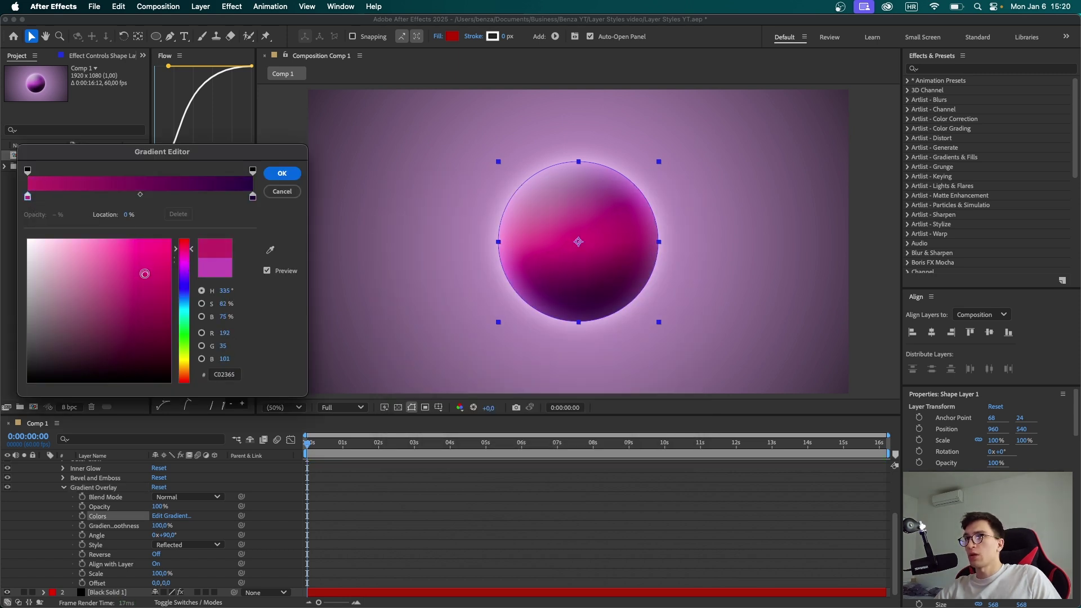
# Change the Gradient Overlay's end color to violet 7D42D9 and confirm the gradient.
pyautogui.click(253, 197)
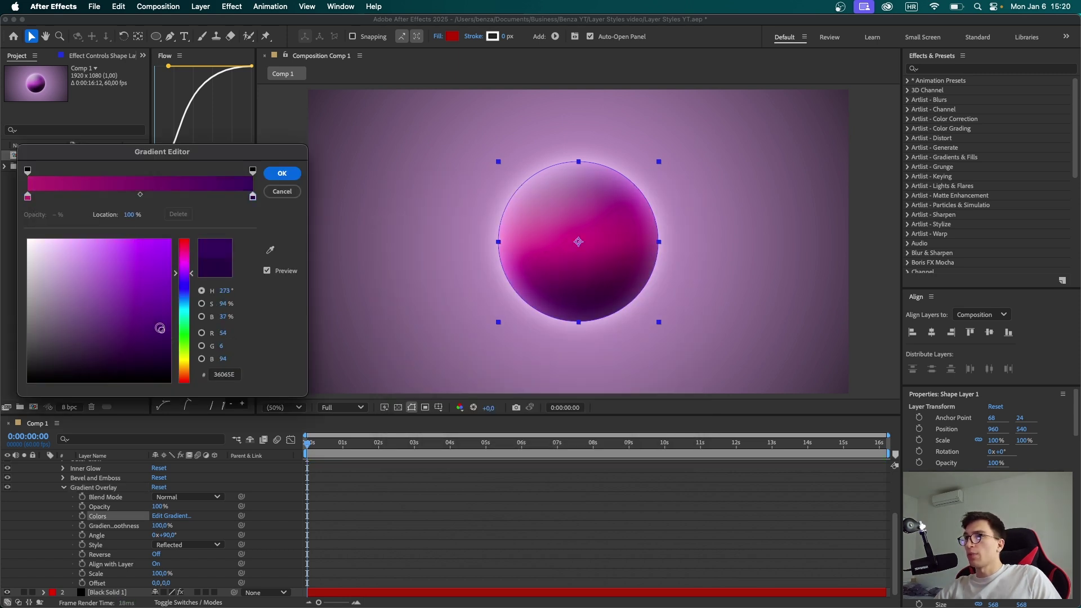
pyautogui.click(126, 279)
pyautogui.click(128, 260)
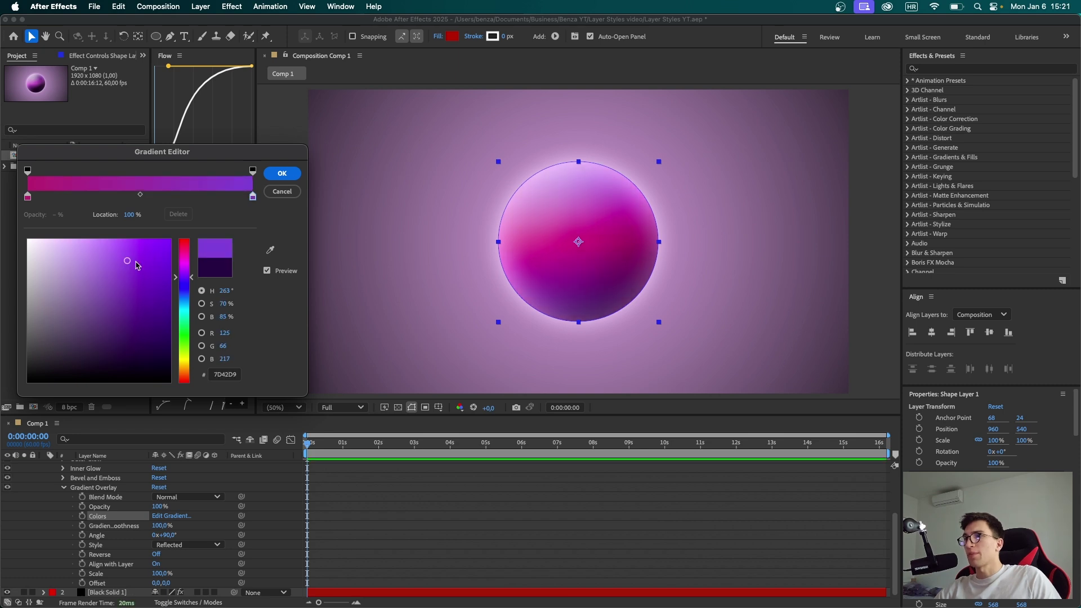
pyautogui.click(283, 177)
pyautogui.click(422, 537)
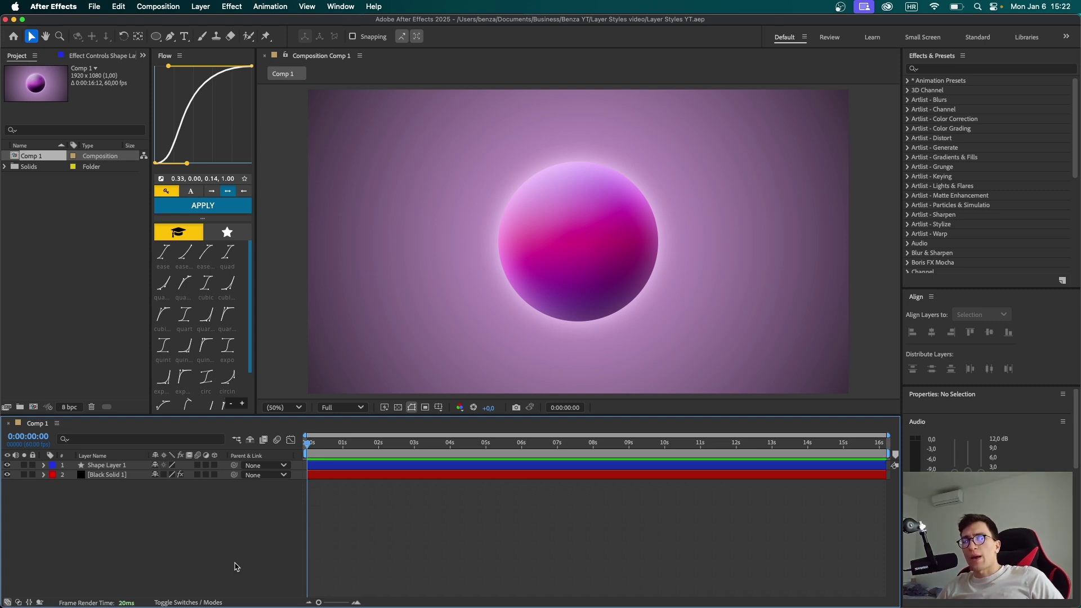
pyautogui.moveTo(611, 297)
pyautogui.mouseDown()
pyautogui.moveTo(663, 299)
pyautogui.moveTo(586, 294)
pyautogui.moveTo(610, 295)
pyautogui.mouseUp()
pyautogui.click(596, 509)
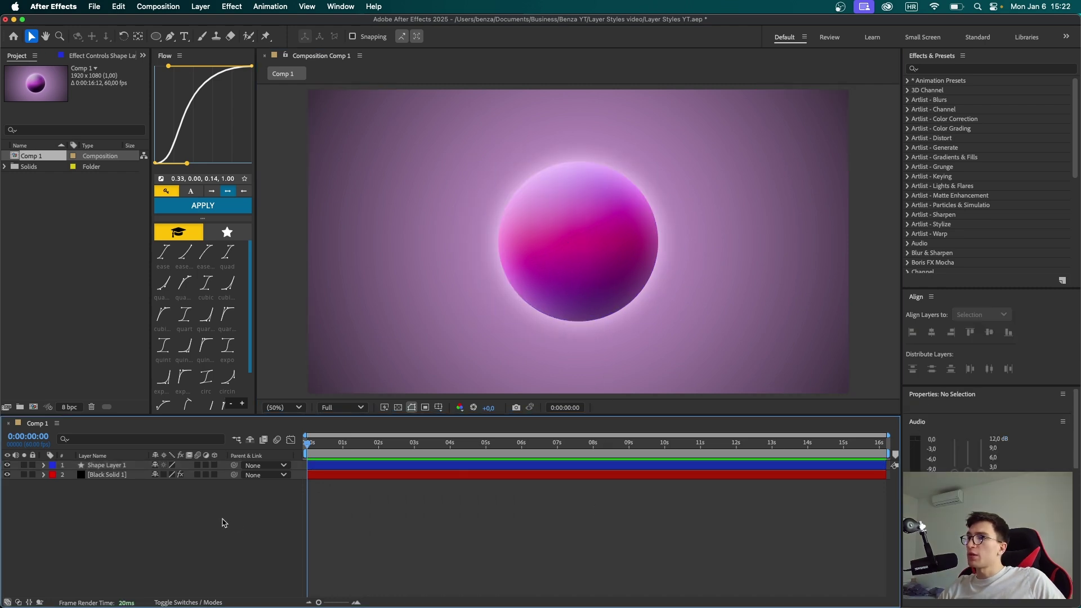
# Add an adjustment layer above the shape and background layers and apply the Noise effect to it.
pyautogui.rightClick(199, 504)
pyautogui.moveTo(237, 465)
pyautogui.click(371, 552)
pyautogui.hotkey('ctrl', 'space')
pyautogui.write('noise')
pyautogui.click(88, 538)
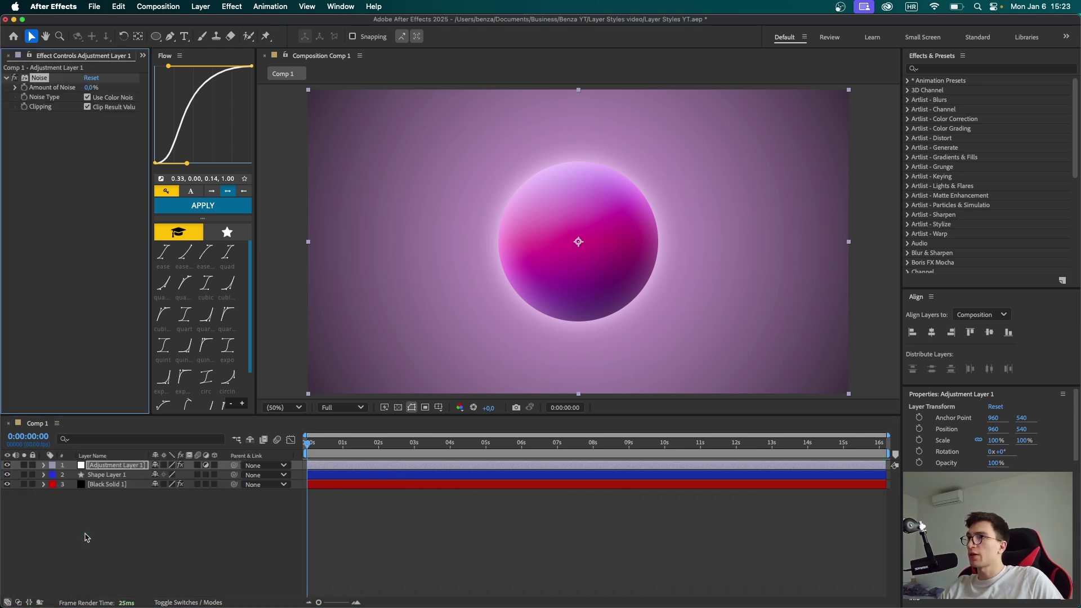
# Set the adjustment layer's Amount of Noise to 12%.
pyautogui.click(90, 87)
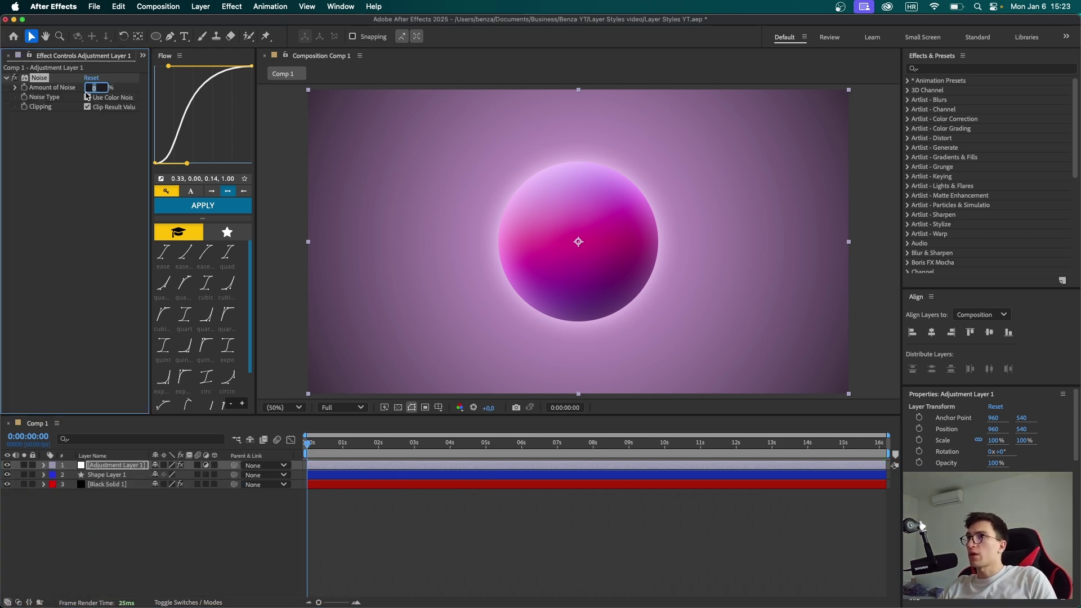
pyautogui.write('12')
pyautogui.press('Return')
pyautogui.click(411, 552)
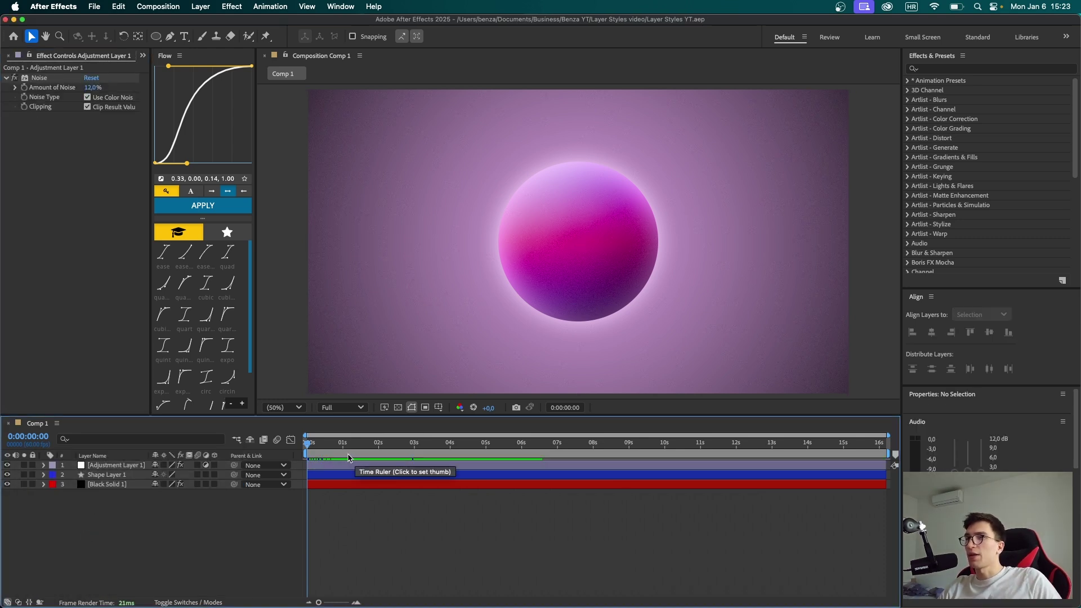
pyautogui.moveTo(319, 449); pyautogui.dragTo(311, 447)
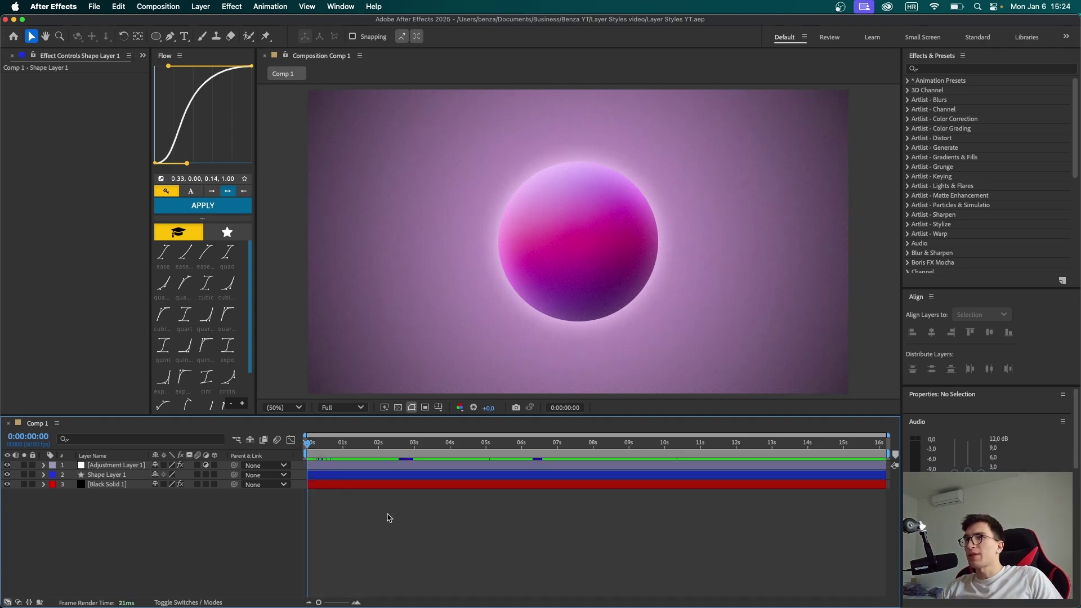
# Pre-compose Shape Layer 1 into a composition named Circle and select the resulting layer.
pyautogui.press('=')
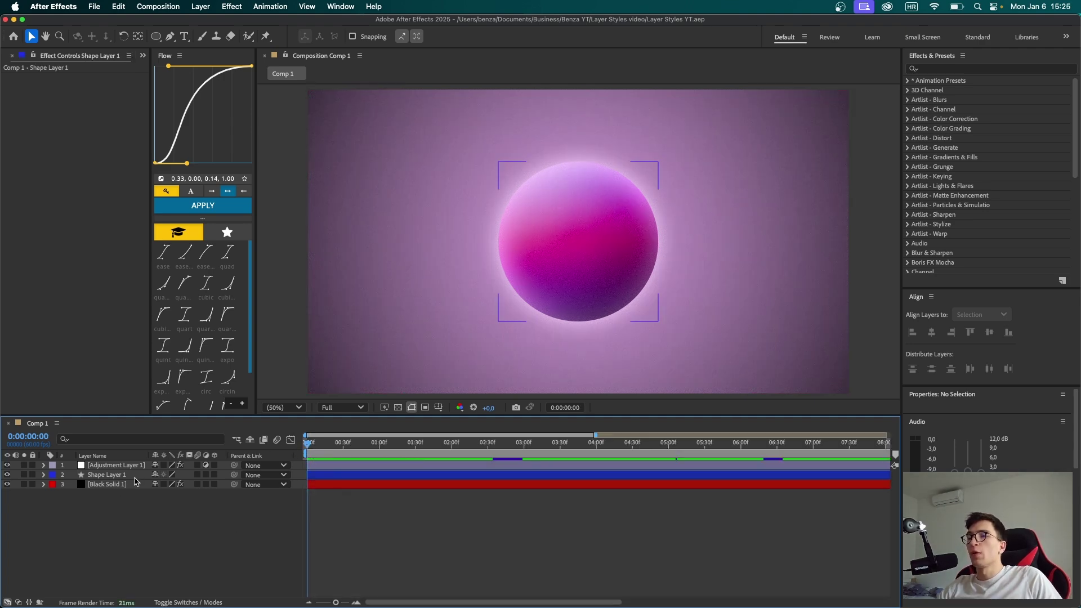
pyautogui.click(127, 476)
pyautogui.rightClick(125, 477)
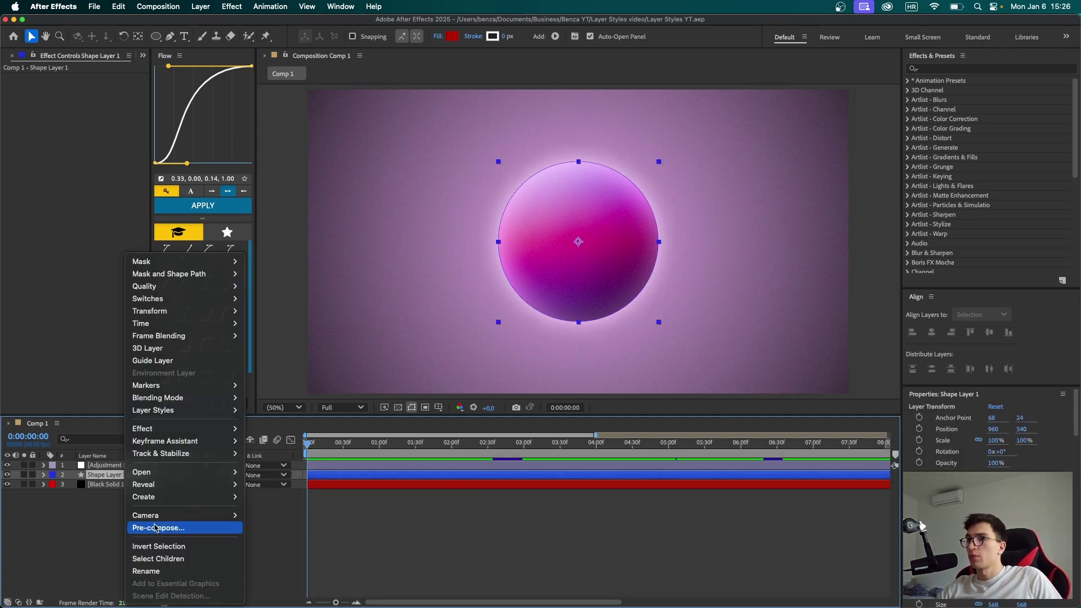
pyautogui.click(177, 524)
pyautogui.write('Circle')
pyautogui.press('Return')
pyautogui.click(117, 478)
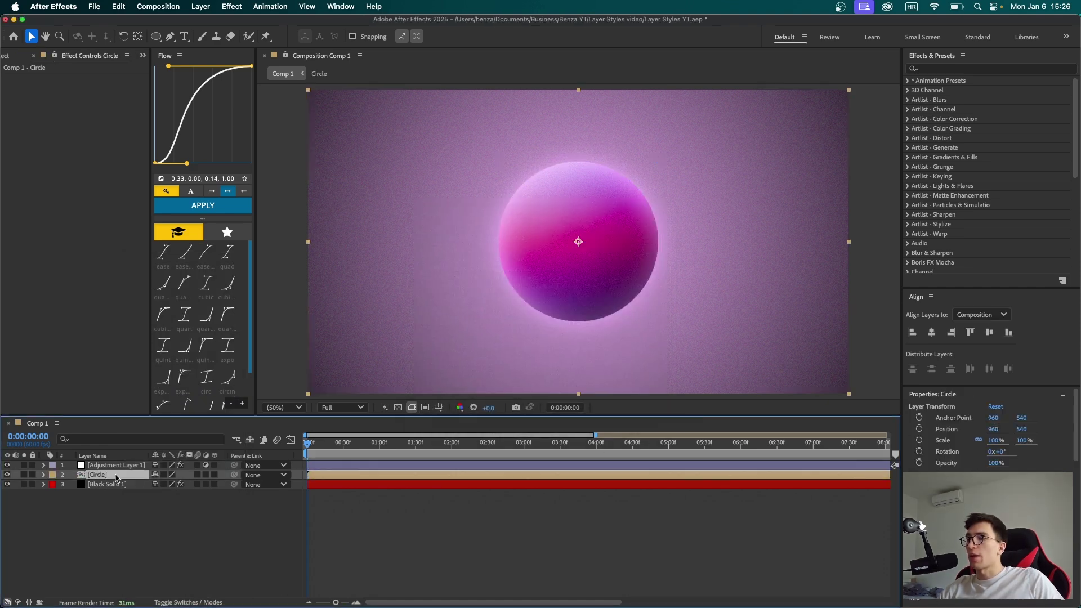
# Keyframe the Circle layer's Position at 960, 540 on the first frame and at 376, 540 on 0:00:00:51.
pyautogui.hotkey('alt', 'shift', 'p')
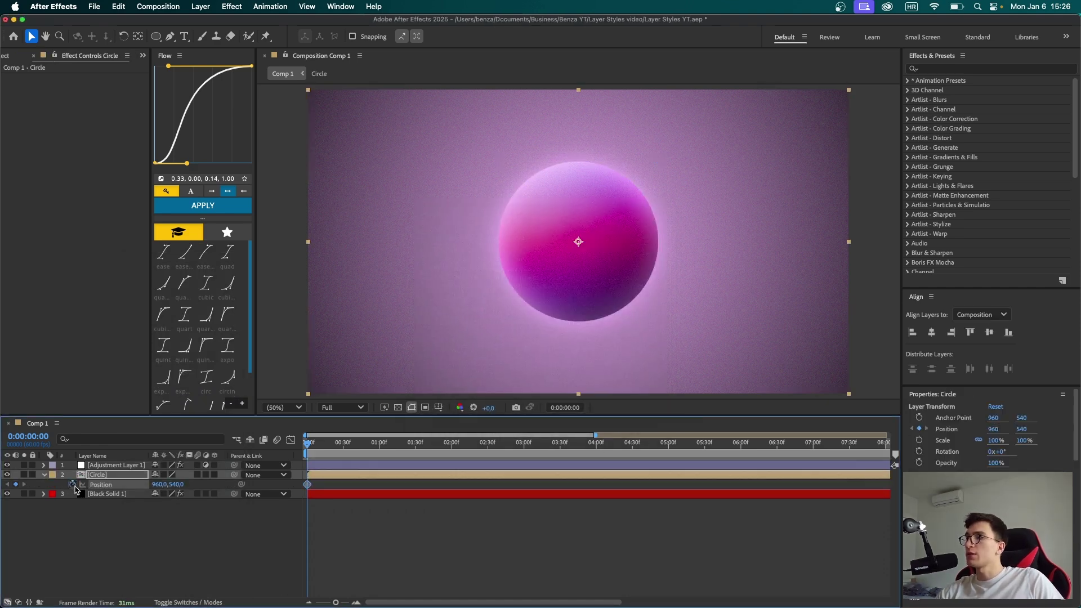
pyautogui.moveTo(313, 444); pyautogui.dragTo(369, 443)
pyautogui.moveTo(160, 484); pyautogui.dragTo(2, 492)
pyautogui.moveTo(497, 241); pyautogui.dragTo(414, 241)
pyautogui.click(430, 537)
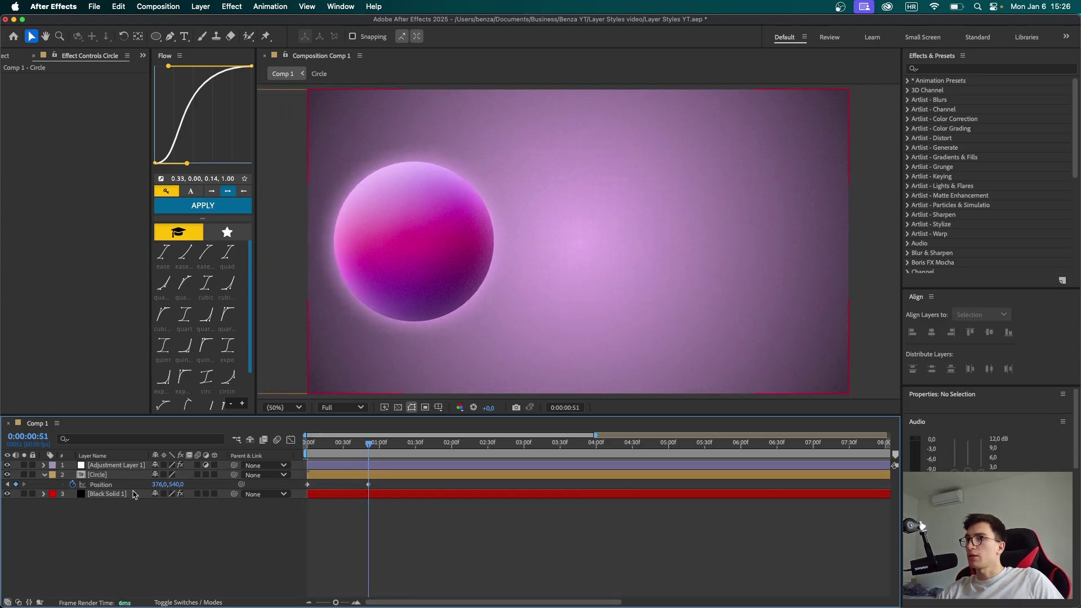
# Ease both Position keyframes with a late speed peak and lengthen the move to about 1.3 seconds.
pyautogui.click(287, 484)
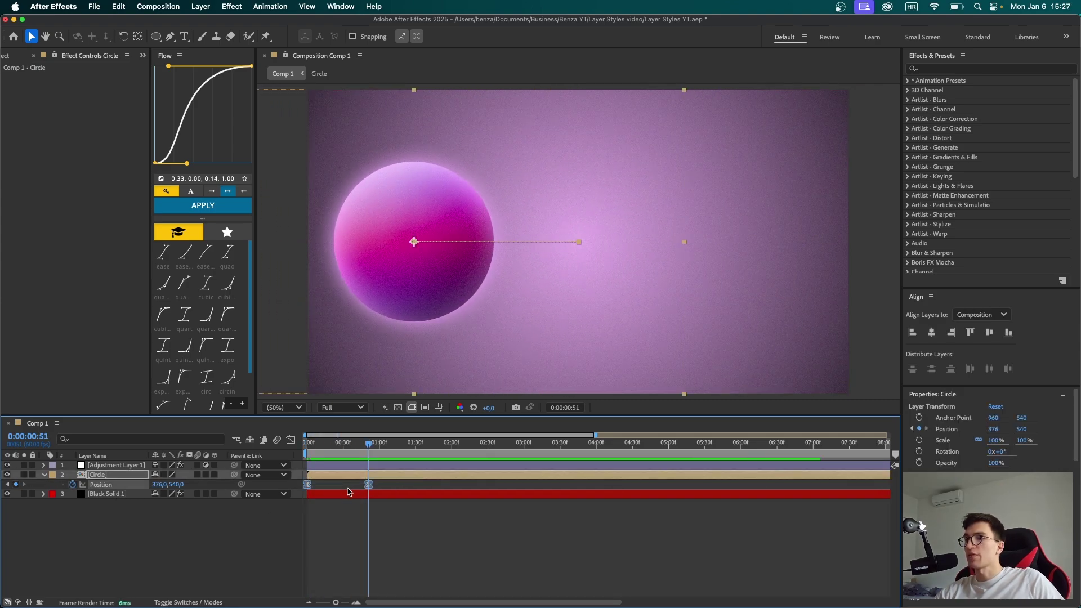
pyautogui.press('F9')
pyautogui.click(291, 440)
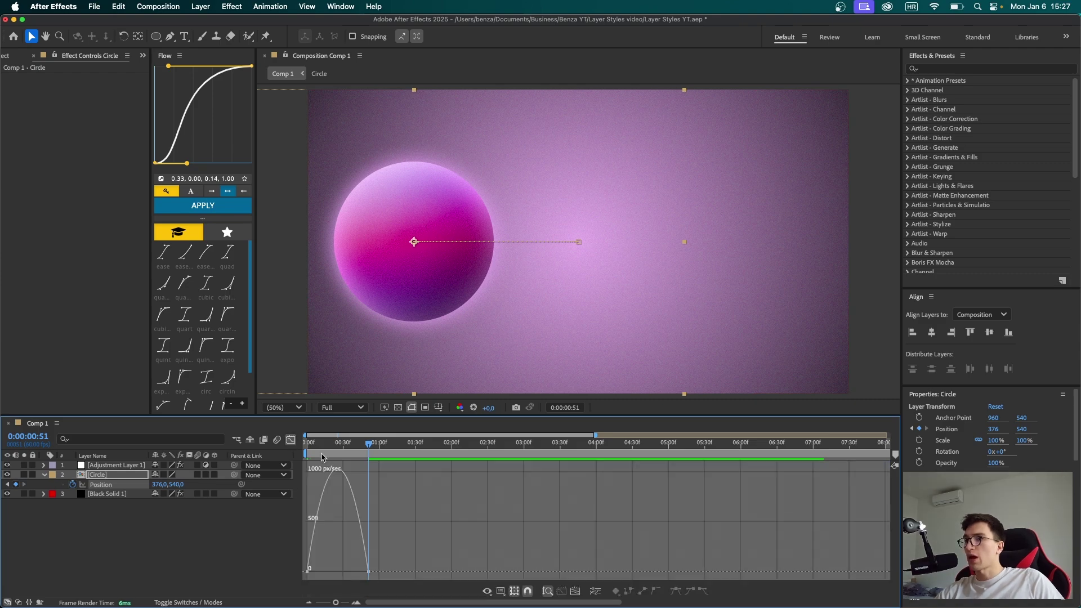
pyautogui.moveTo(326, 569); pyautogui.dragTo(347, 569)
pyautogui.press('space')
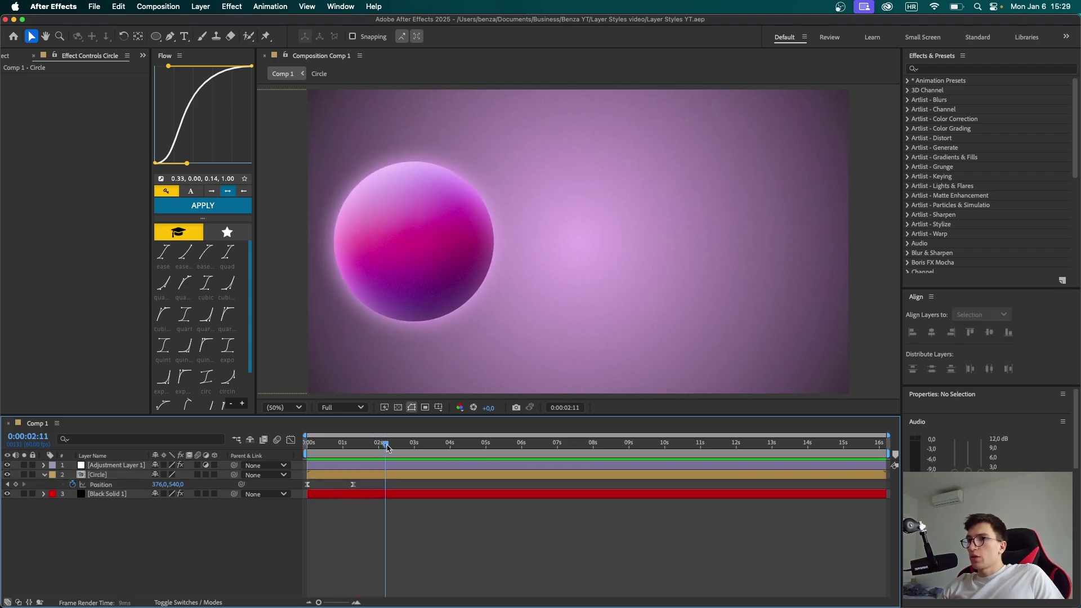
# Add a third Position keyframe at 0:00:02:29 that moves the Circle layer to 1553, 540.
pyautogui.moveTo(387, 445); pyautogui.dragTo(396, 445)
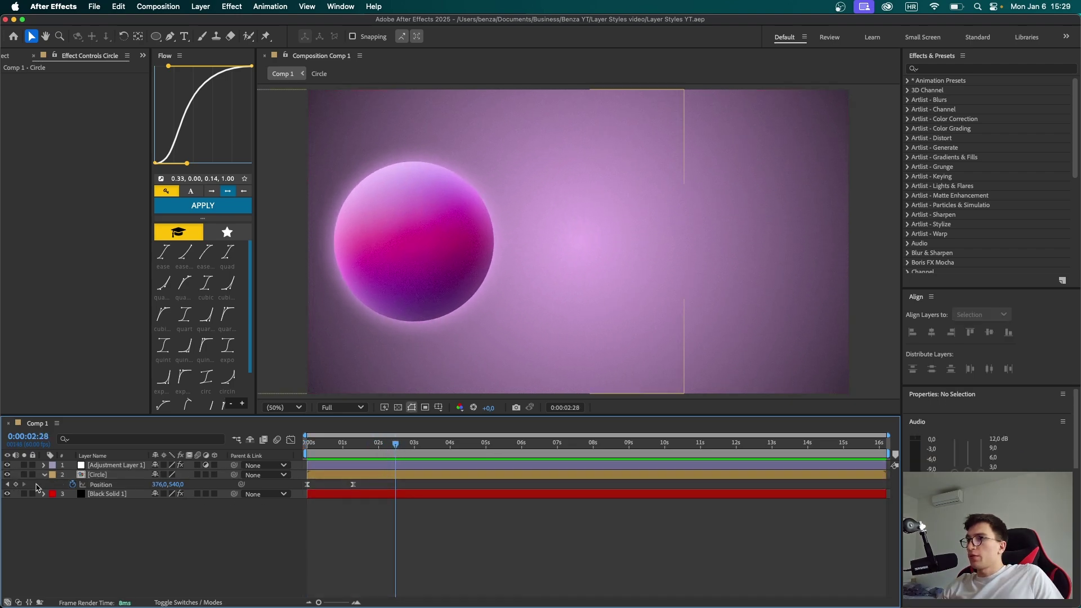
pyautogui.moveTo(164, 484); pyautogui.dragTo(840, 502)
pyautogui.moveTo(408, 504); pyautogui.dragTo(323, 481)
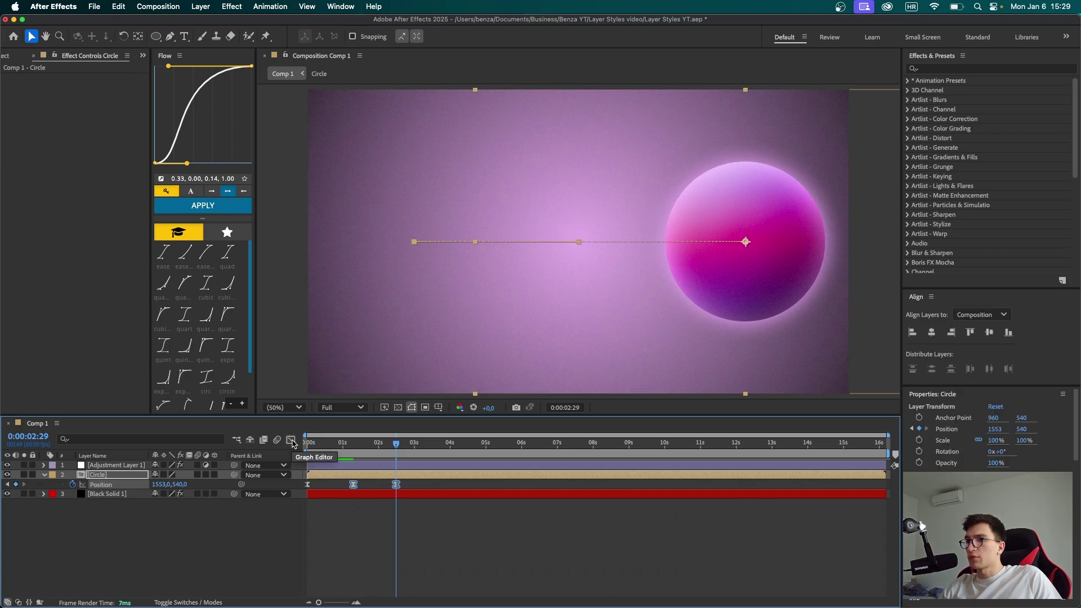
# Sharpen the second move's speed curve and shift its end keyframe to just before the 3-second mark.
pyautogui.click(291, 440)
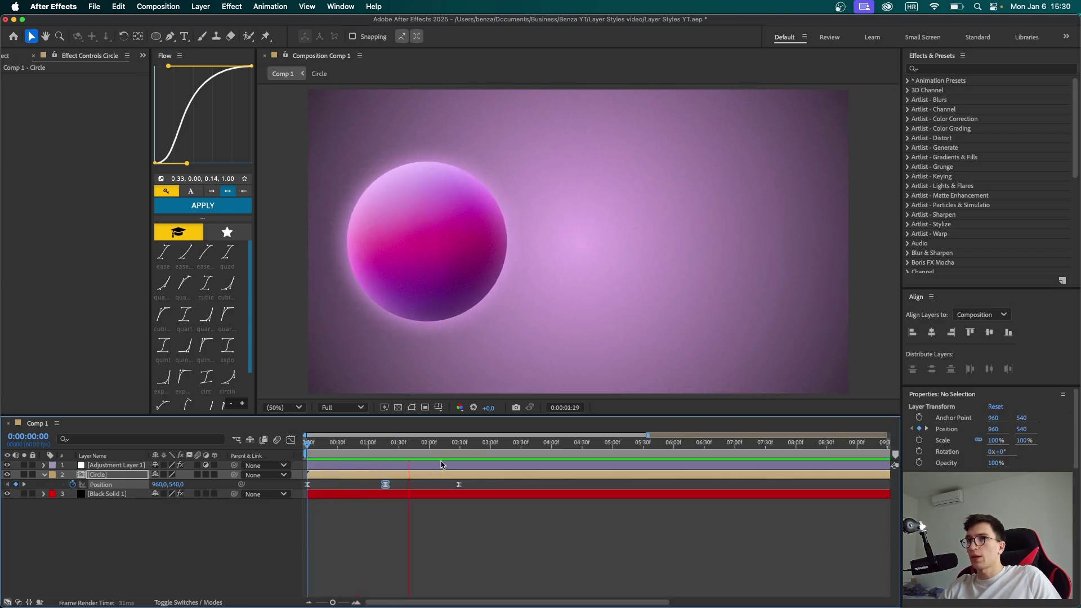
pyautogui.click(459, 486)
pyautogui.moveTo(461, 486); pyautogui.dragTo(520, 488)
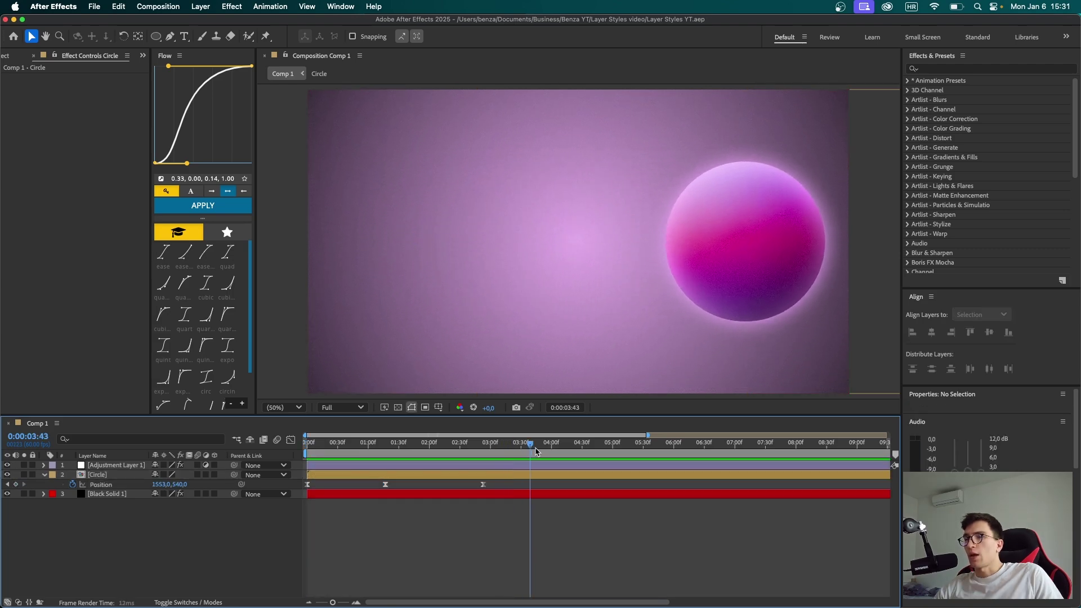
# Keyframe the Circle layer at about 382, 540 on 0:00:04:16 and give this move a sharper speed curve.
pyautogui.moveTo(531, 448); pyautogui.dragTo(564, 447)
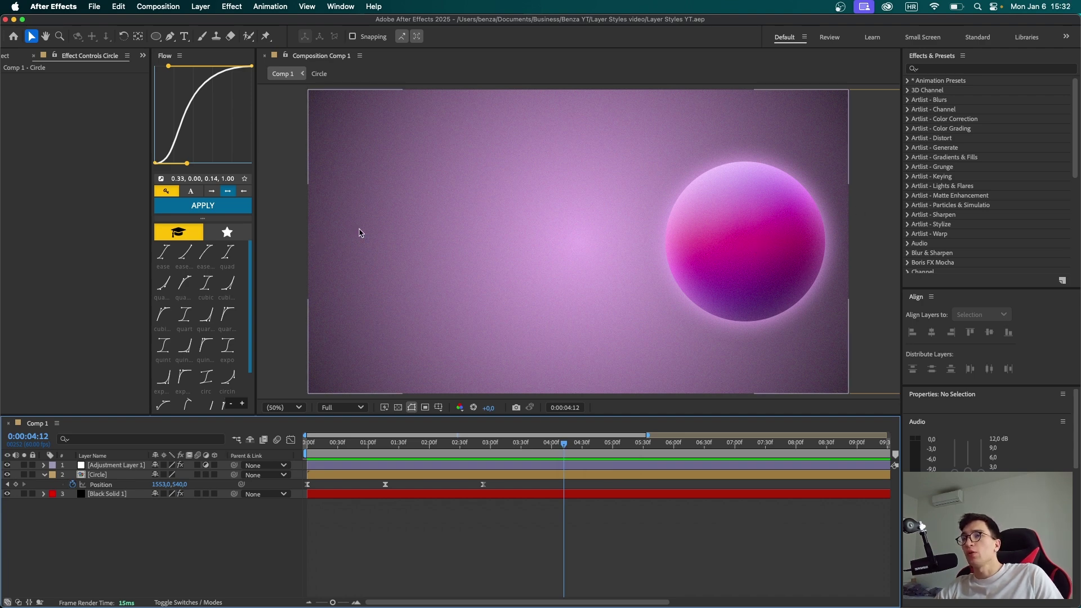
pyautogui.moveTo(159, 484); pyautogui.dragTo(44, 486)
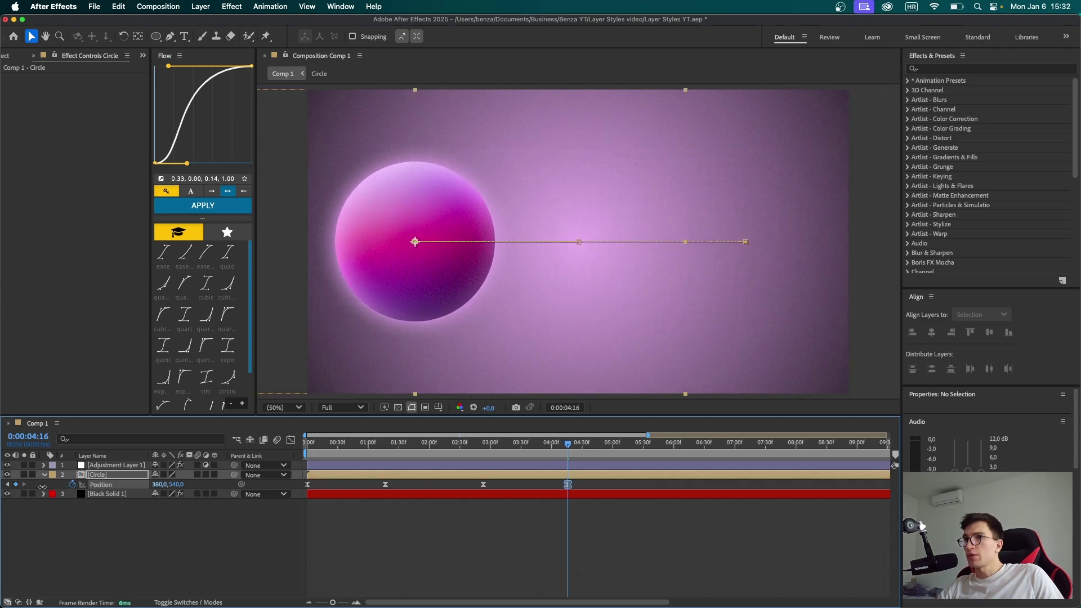
pyautogui.click(291, 441)
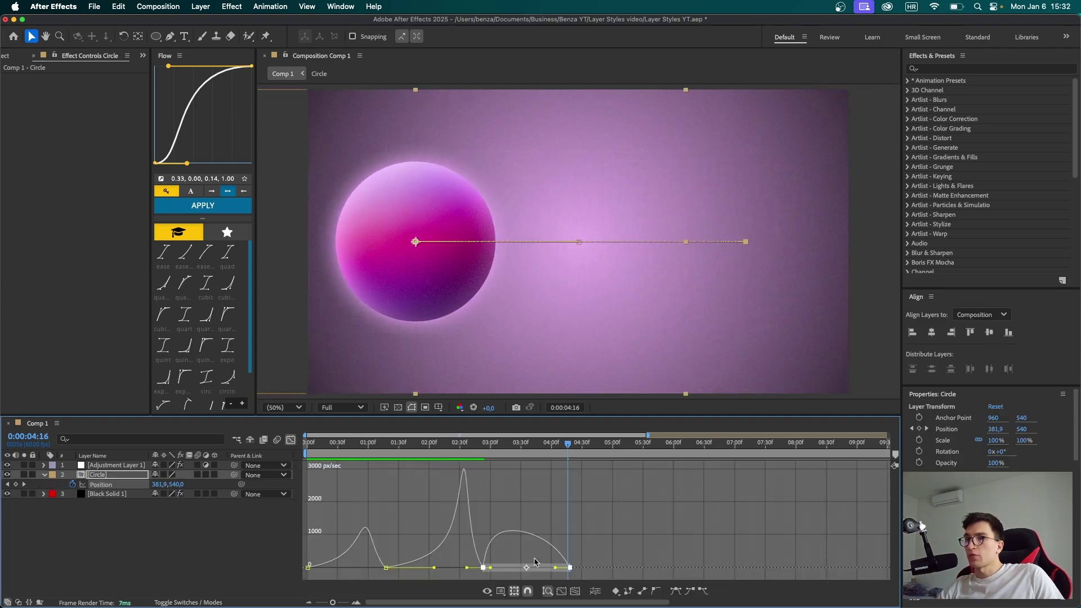
pyautogui.moveTo(491, 567); pyautogui.dragTo(535, 567)
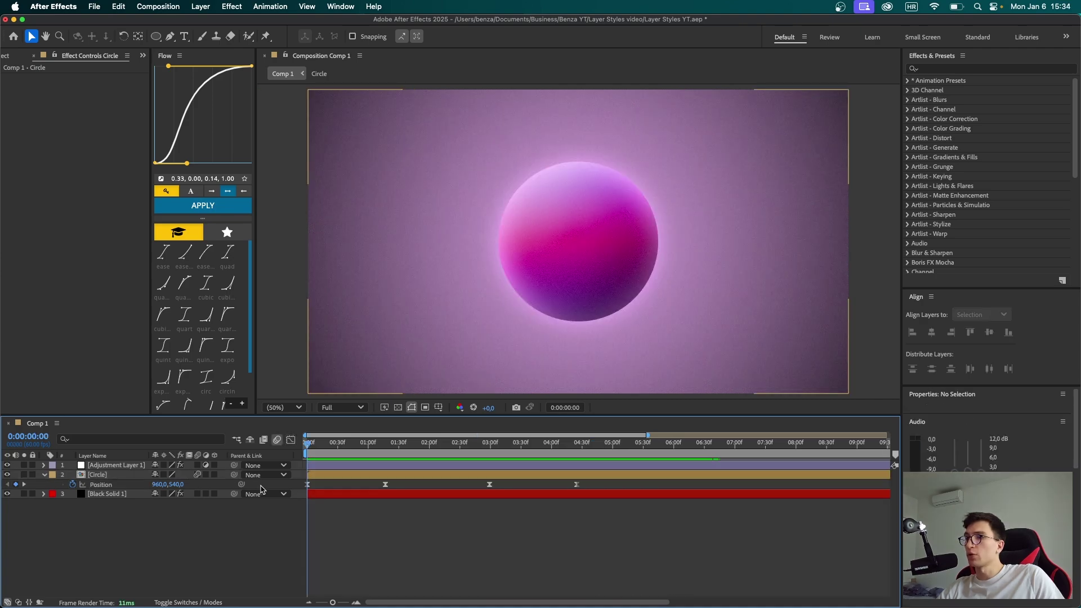
# Preview the animation with motion blur enabled on the Circle layer.
pyautogui.press('space')
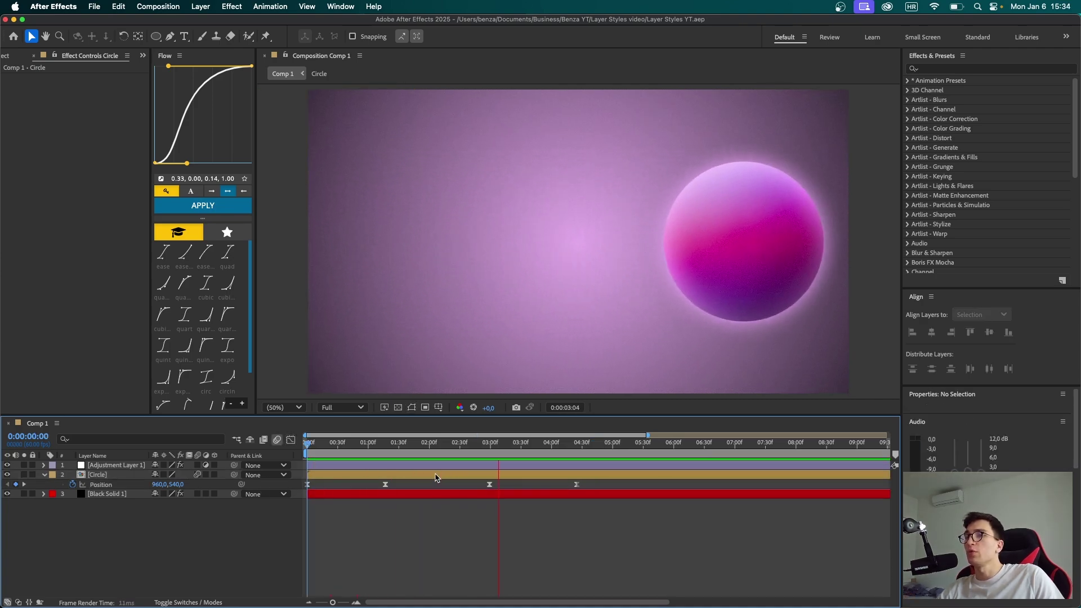
pyautogui.press('space')
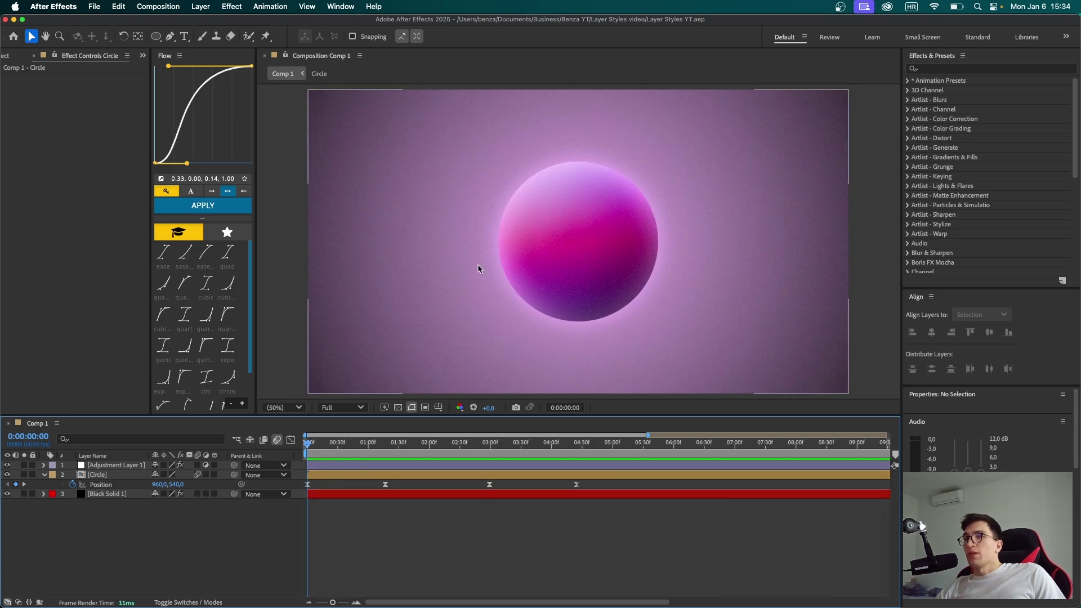
# Inside the Circle composition, draw a square about 529 px wide with the Rectangle tool and move it over the sphere.
pyautogui.click(326, 479)
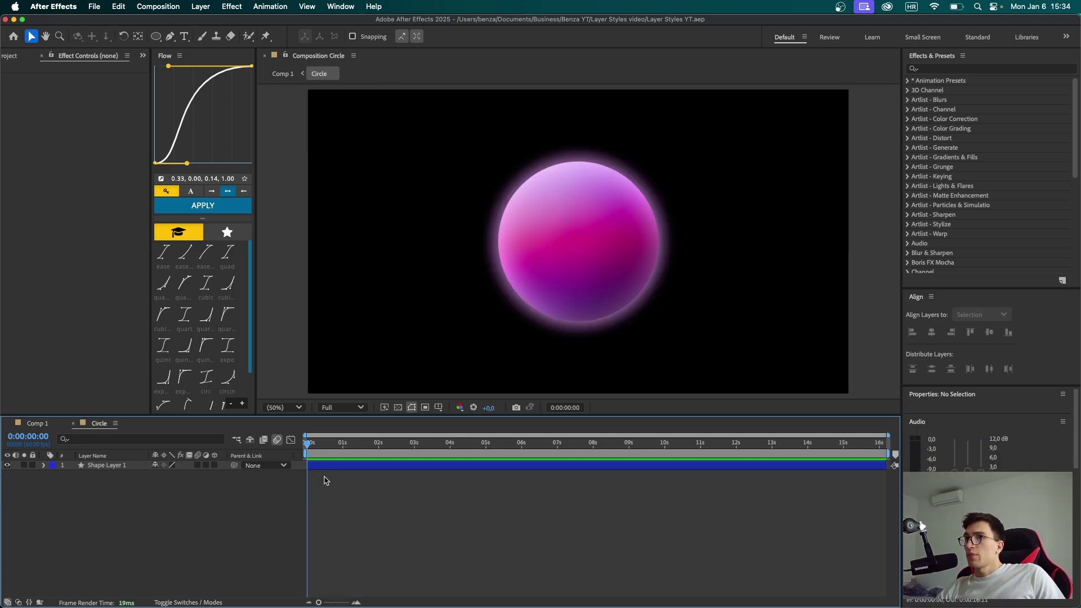
pyautogui.click(155, 36)
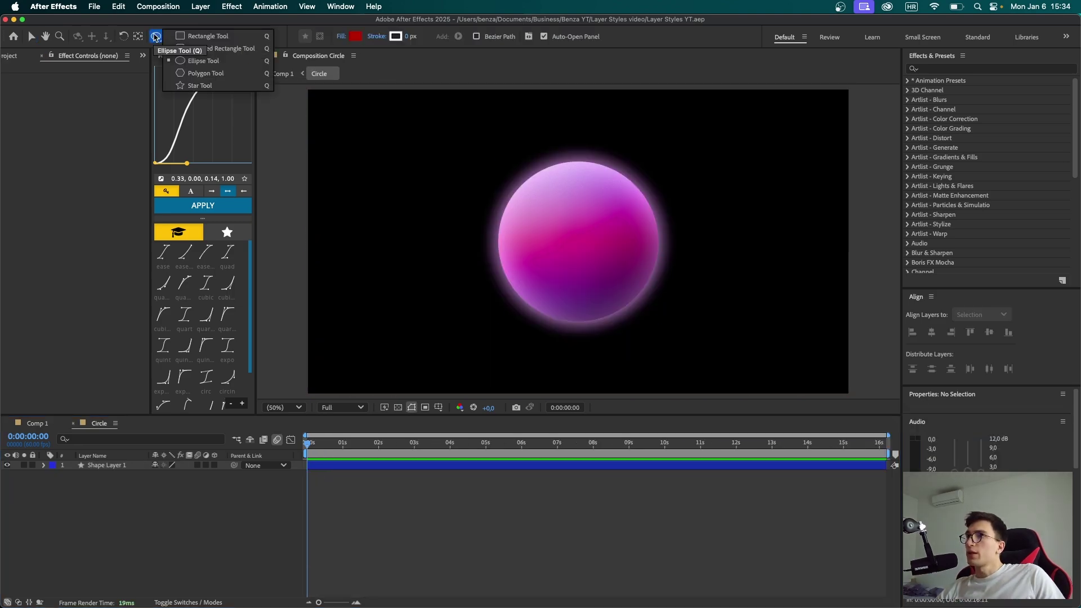
pyautogui.click(200, 36)
pyautogui.moveTo(344, 175); pyautogui.dragTo(481, 312)
pyautogui.press('v')
pyautogui.press('super+alt+Home')
pyautogui.moveTo(417, 248); pyautogui.dragTo(591, 259)
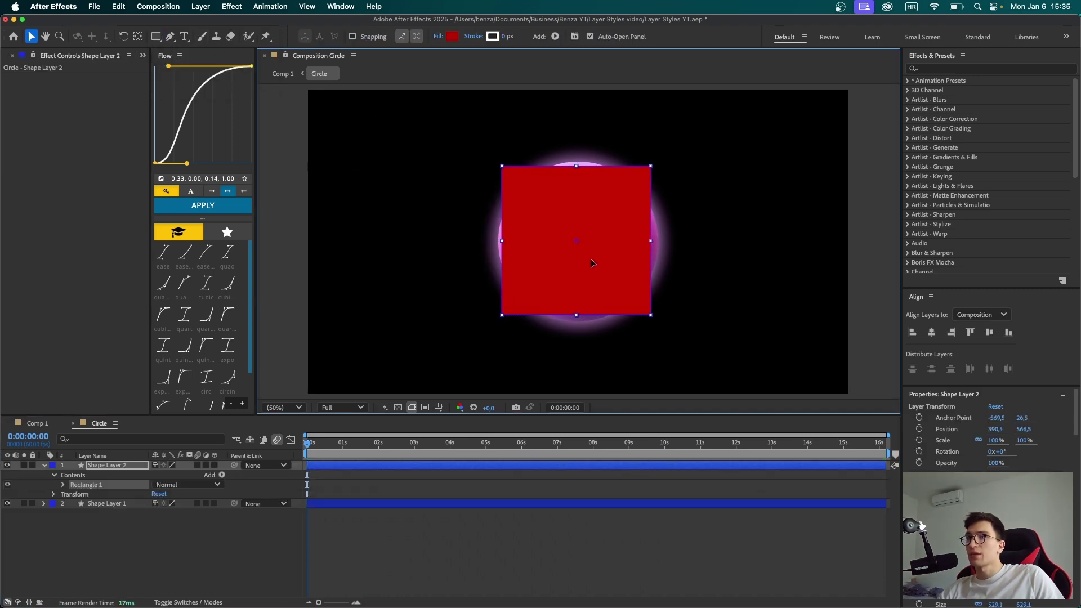
# Center the square's anchor point and align the square horizontally and vertically to the composition's center.
pyautogui.press('super+alt+Home')
pyautogui.press('s')
pyautogui.click(931, 332)
pyautogui.click(989, 333)
pyautogui.moveTo(186, 475); pyautogui.dragTo(189, 475)
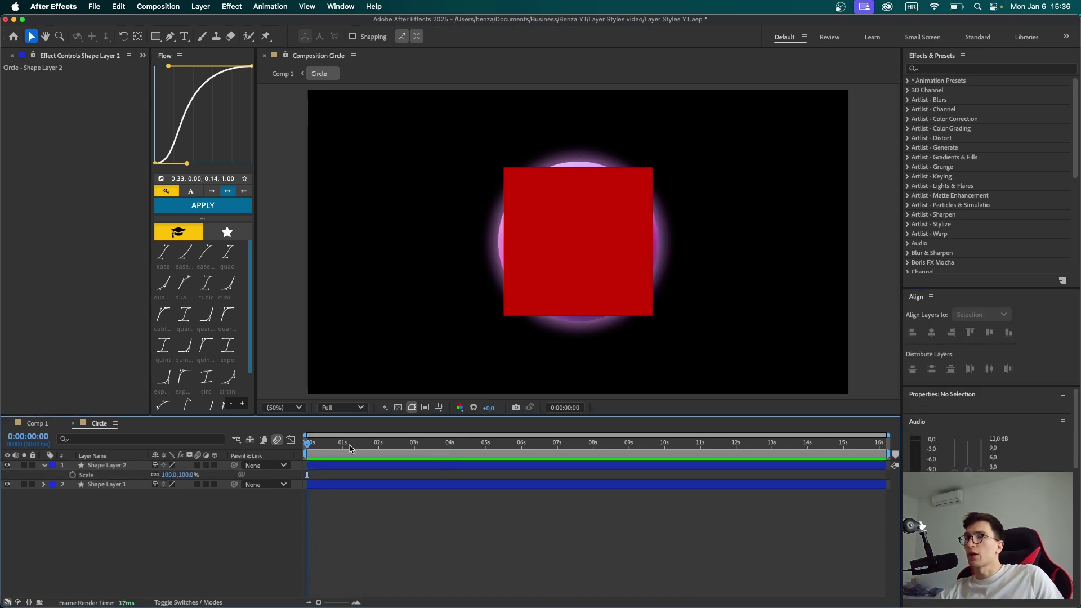
# Copy all Layer Styles from Shape Layer 1 to the square on Shape Layer 2.
pyautogui.click(112, 485)
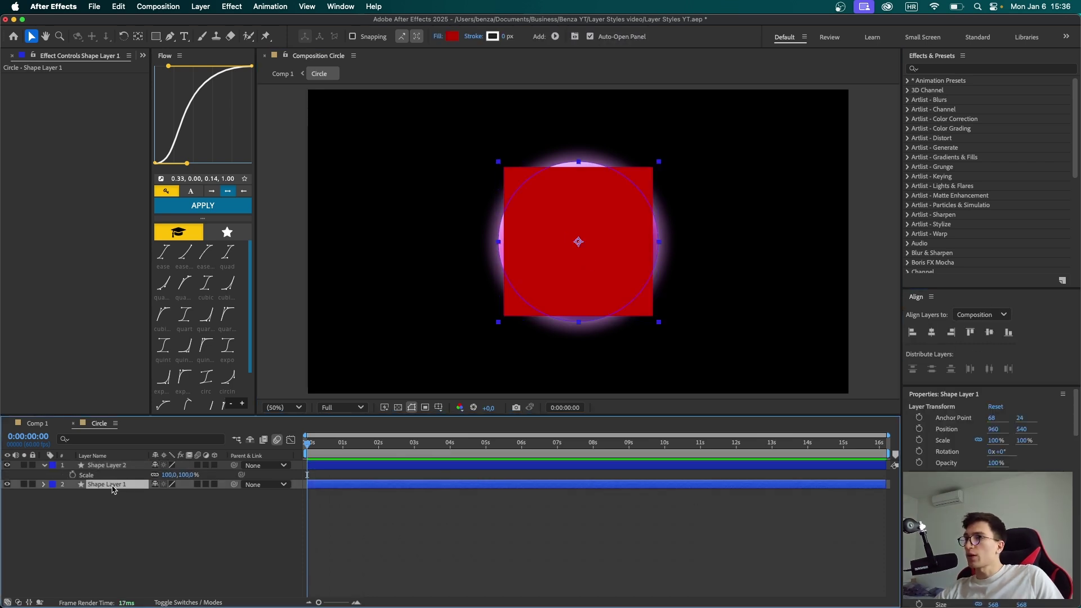
pyautogui.click(45, 485)
pyautogui.click(79, 514)
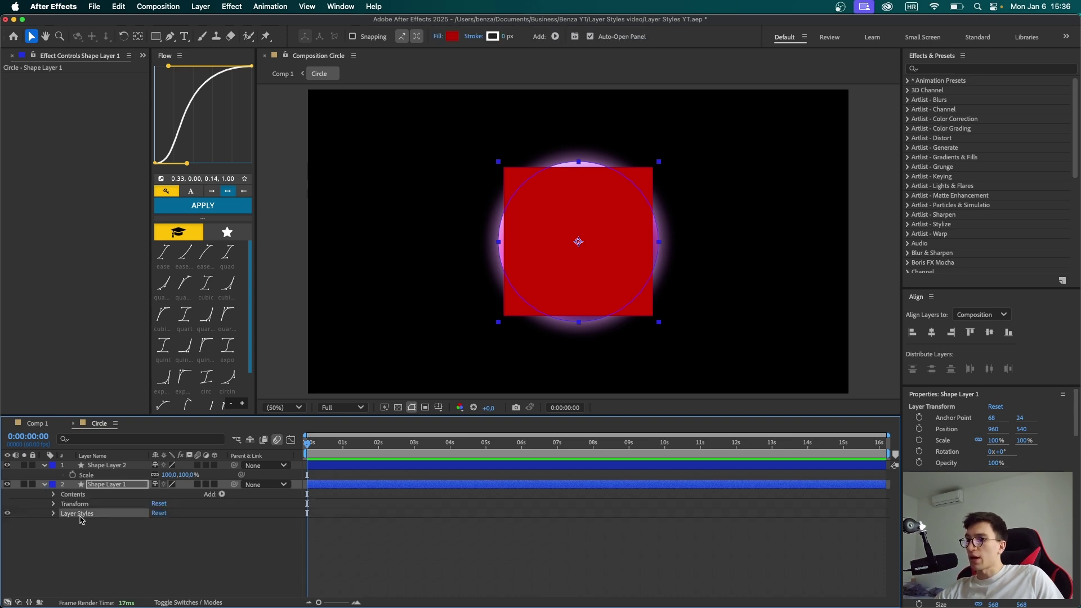
pyautogui.click(107, 475)
pyautogui.press('super+v')
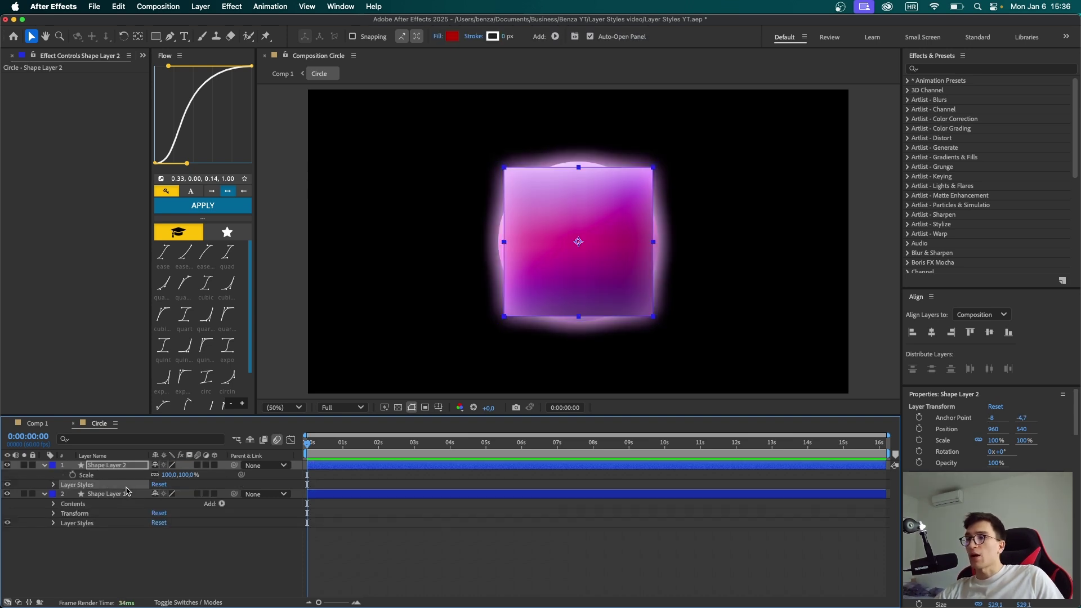
pyautogui.press('super+shift+a')
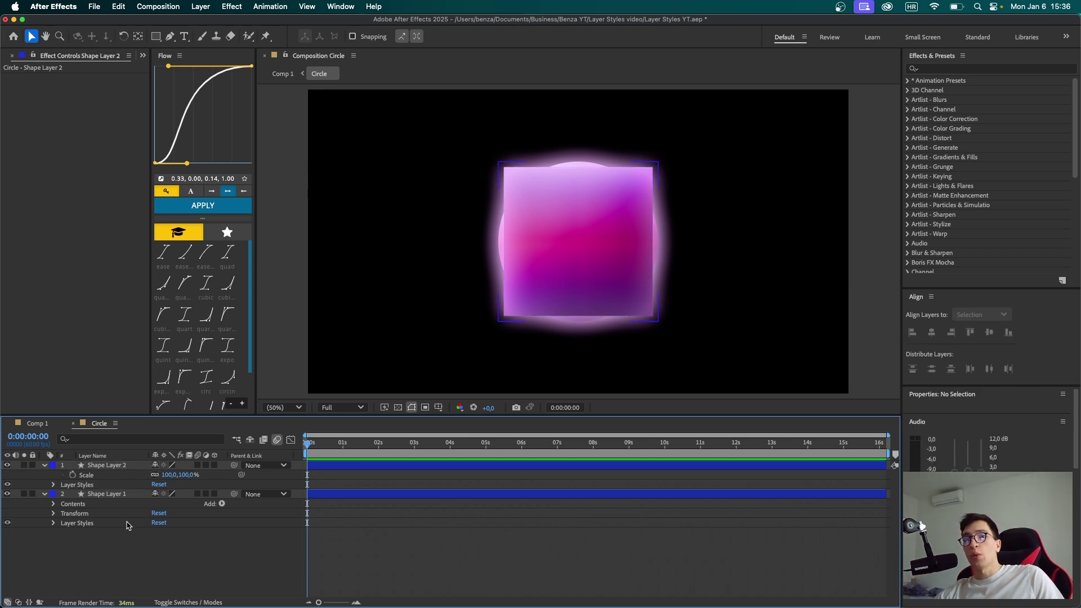
# Locate frame 0:00:04:05 during the third move in Comp 1 and make the square layer start there in Circle.
pyautogui.click(37, 423)
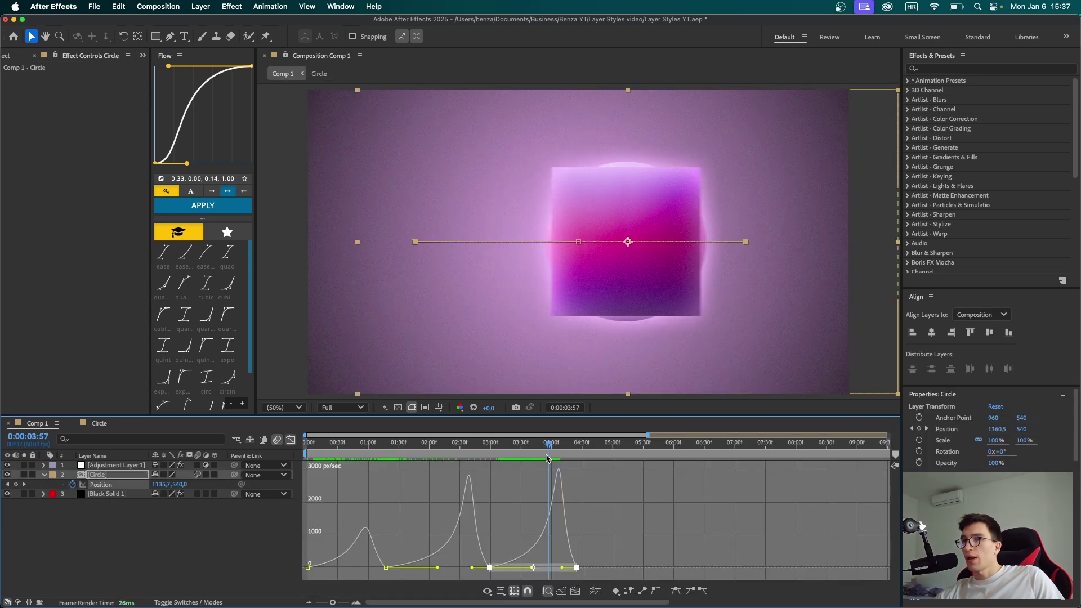
pyautogui.moveTo(548, 459); pyautogui.dragTo(556, 460)
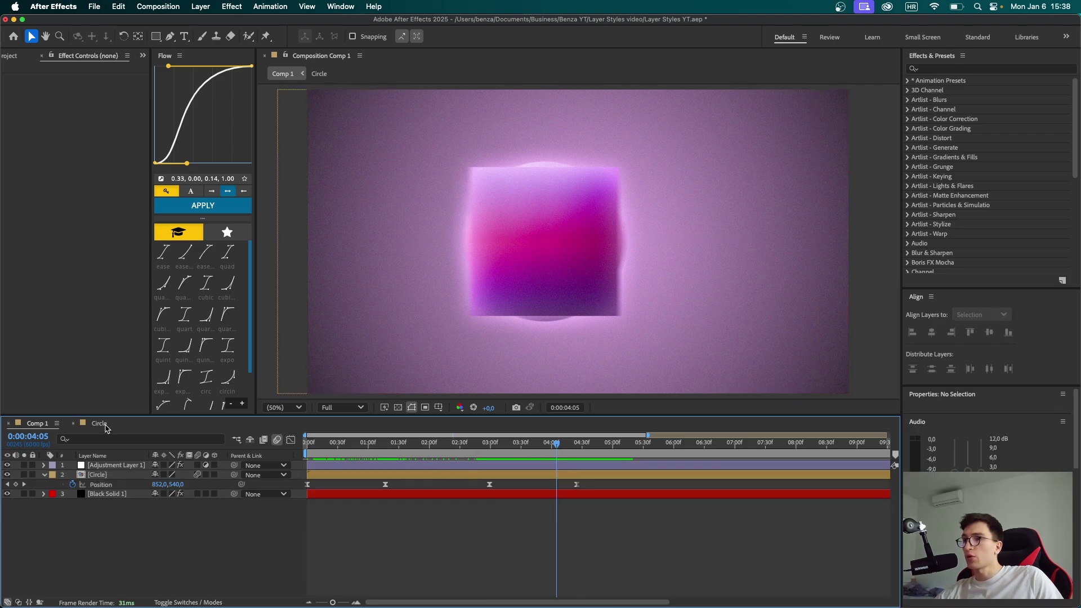
pyautogui.doubleClick(437, 475)
pyautogui.moveTo(337, 467); pyautogui.dragTo(464, 471)
pyautogui.click(478, 486)
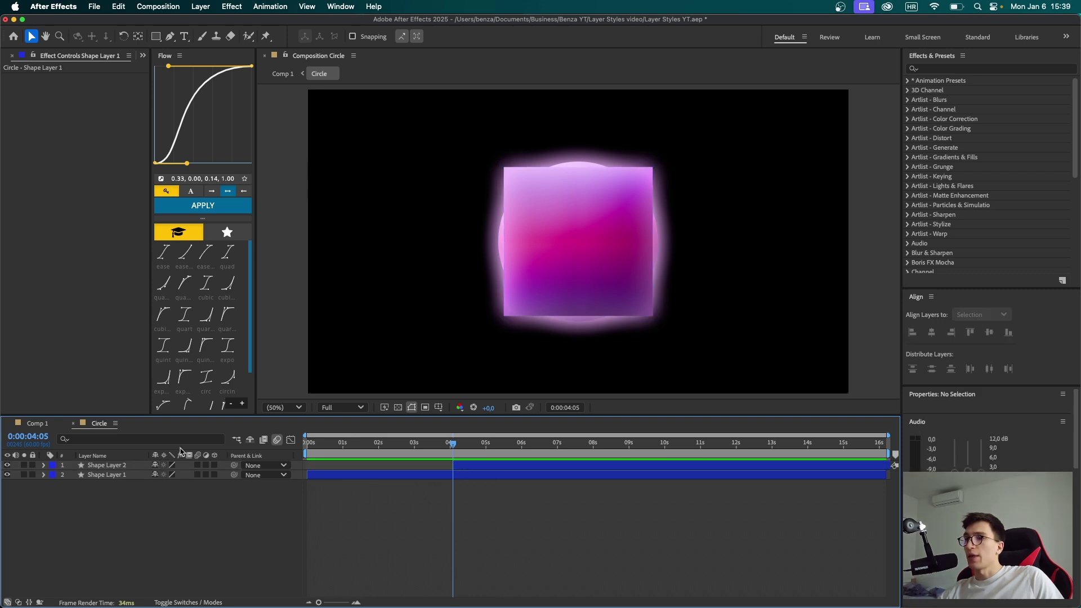
# Split Shape Layer 1 at 0:00:04:05, delete its later part and return to Comp 1.
pyautogui.click(129, 477)
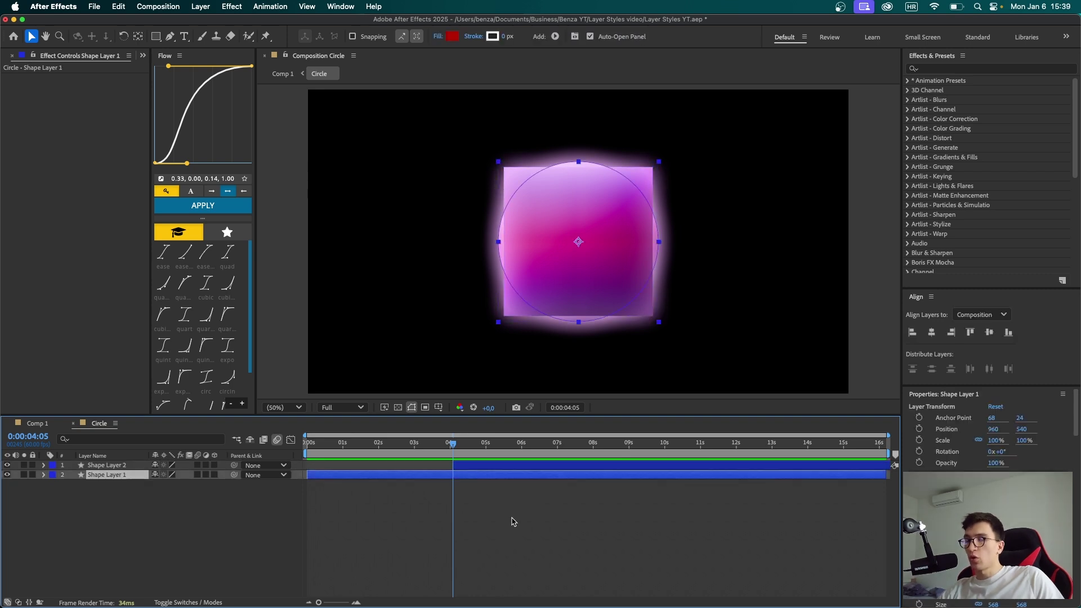
pyautogui.press('super+shift+d')
pyautogui.press('Delete')
pyautogui.click(37, 423)
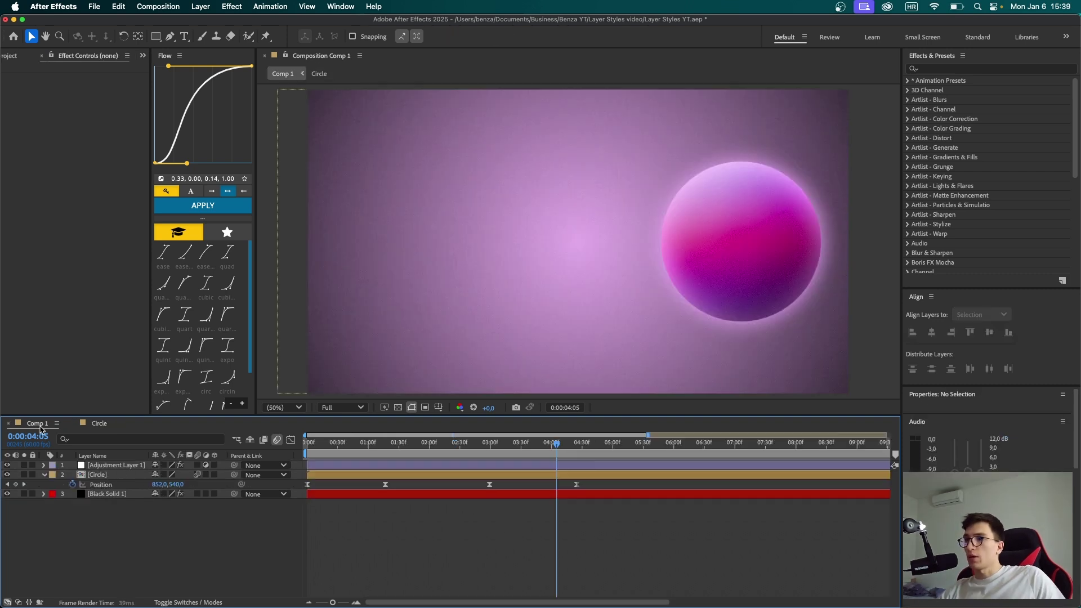
# Preview the moves in Comp 1, checking the switch from circle to square during the third move.
pyautogui.moveTo(442, 449); pyautogui.dragTo(386, 449)
pyautogui.press('space')
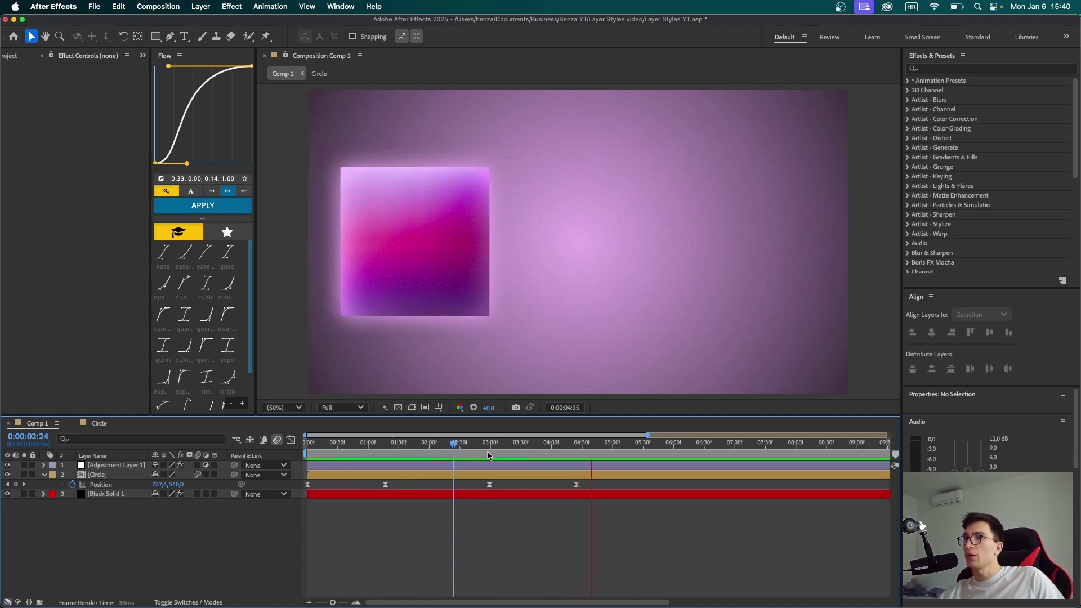
pyautogui.moveTo(587, 446); pyautogui.dragTo(577, 449)
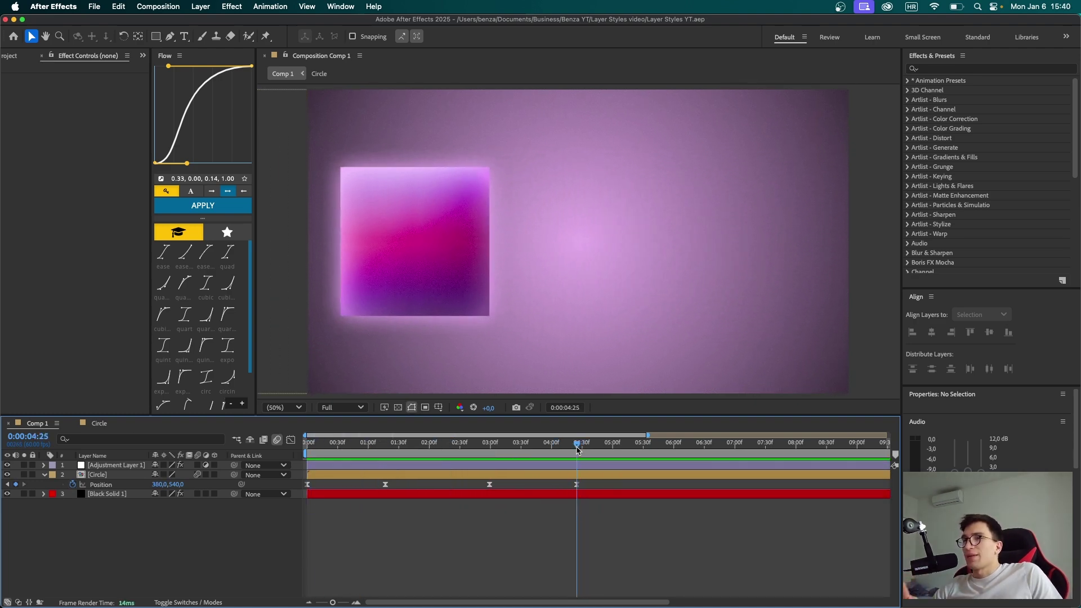
# In Circle, keyframe Shape Layer 1's Rotation from 0° at 0:00:00:00 to 180° at 0:00:04:04.
pyautogui.doubleClick(115, 476)
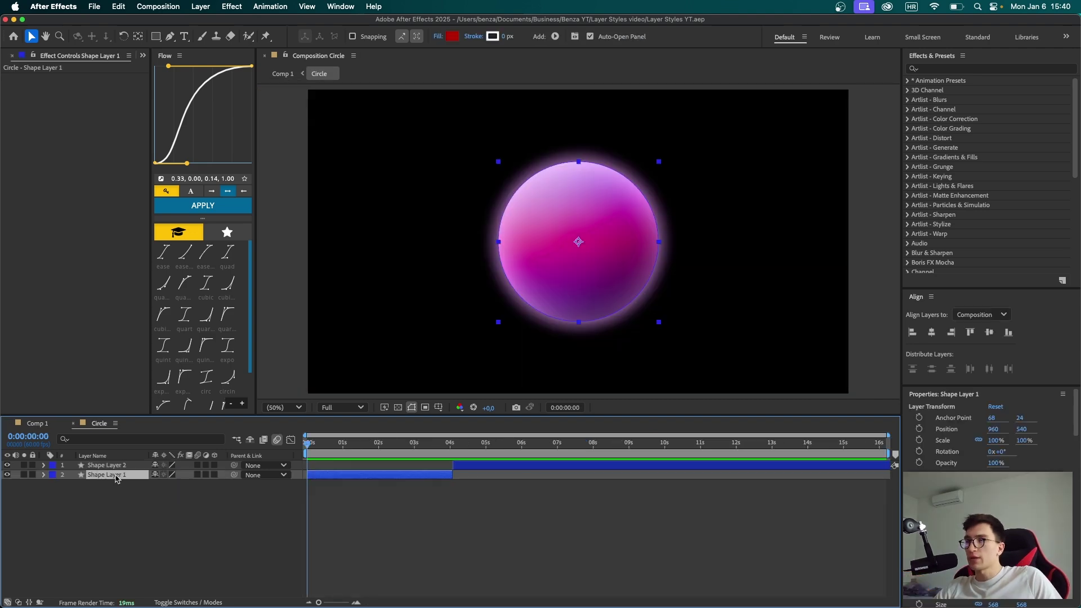
pyautogui.click(175, 522)
pyautogui.click(141, 476)
pyautogui.press('r')
pyautogui.click(72, 484)
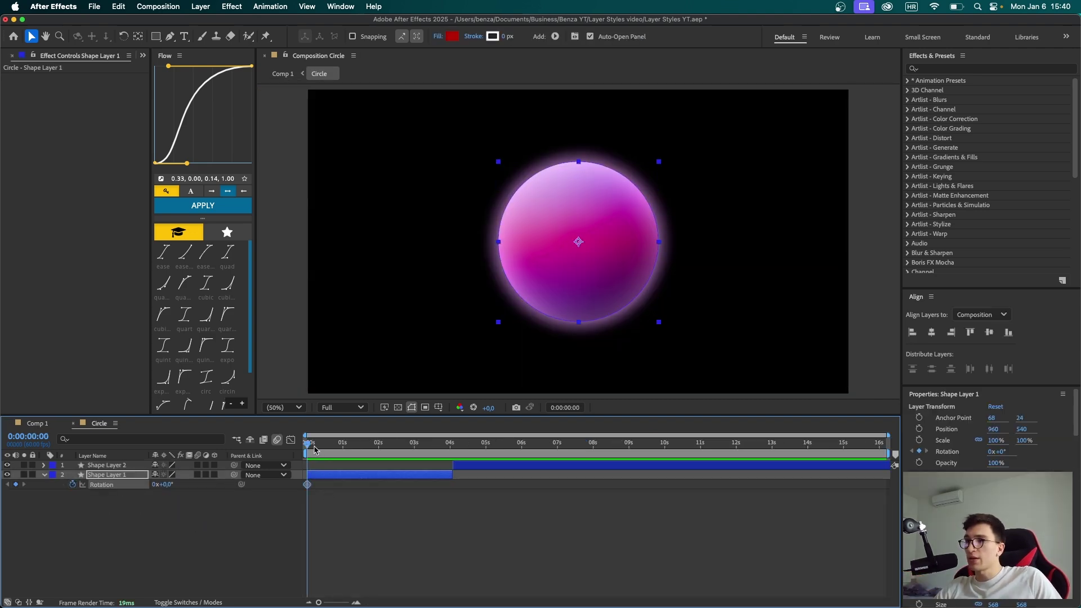
pyautogui.moveTo(314, 448); pyautogui.dragTo(452, 444)
pyautogui.click(167, 485)
pyautogui.write('180')
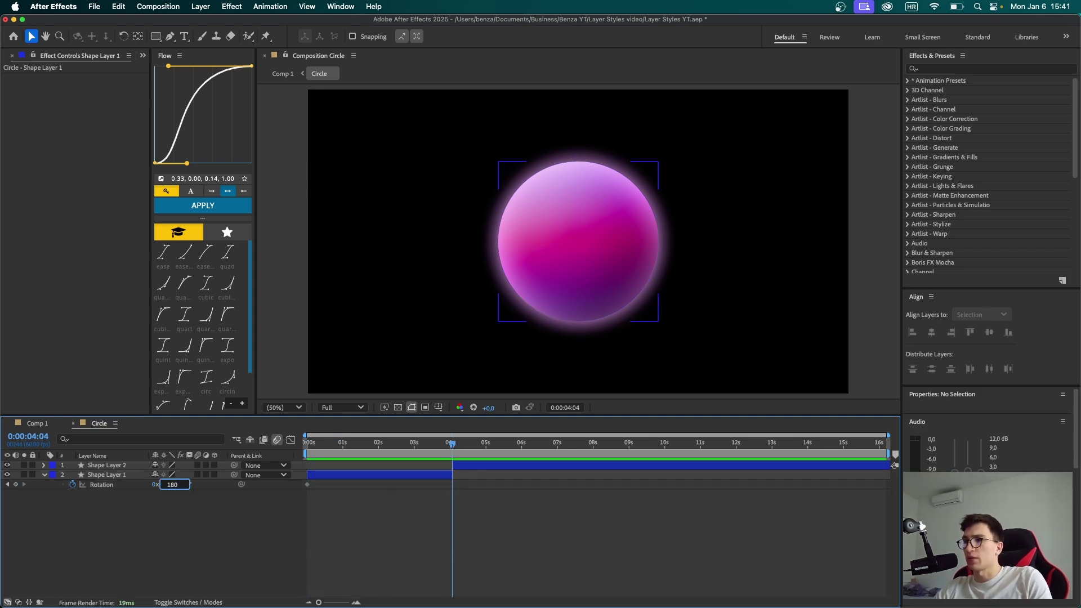
# Start Shape Layer 1's rotation at about 0:00:03:12 and ease it so its speed peaks near the end.
pyautogui.moveTo(307, 485); pyautogui.dragTo(395, 488)
pyautogui.press('F9')
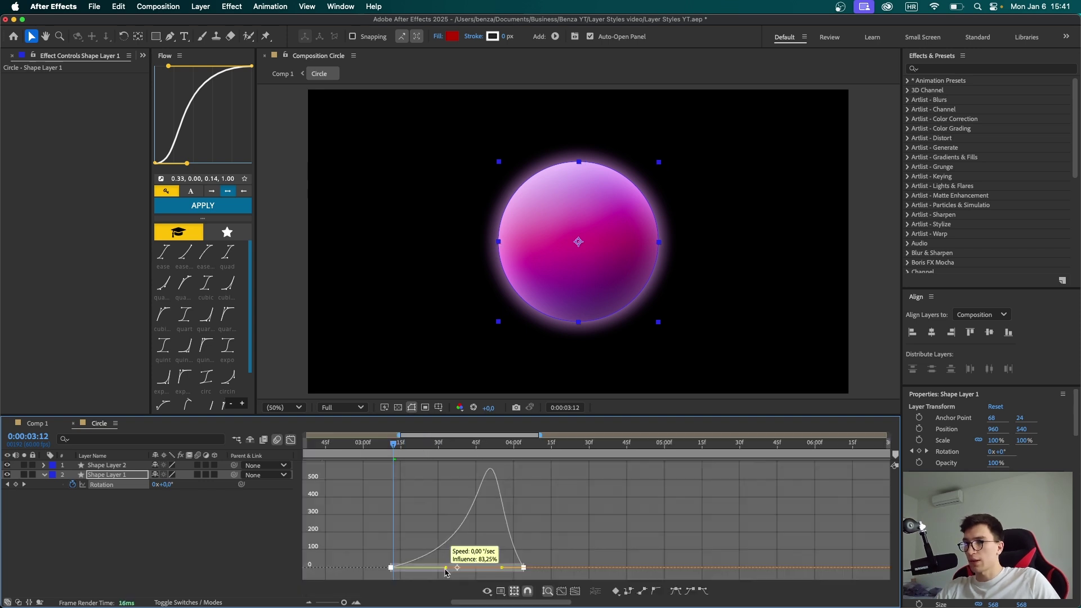
pyautogui.moveTo(445, 570); pyautogui.dragTo(453, 569)
pyautogui.click(290, 440)
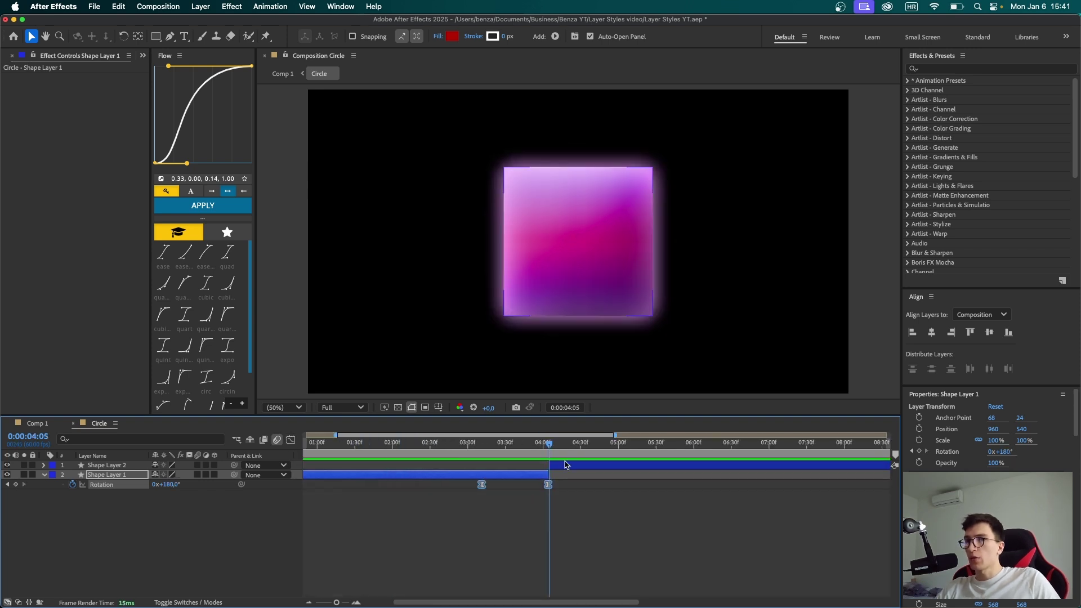
# Keyframe Shape Layer 2's Rotation from 0° at 0:00:04:05 to 180° at 0:00:04:52.
pyautogui.click(567, 465)
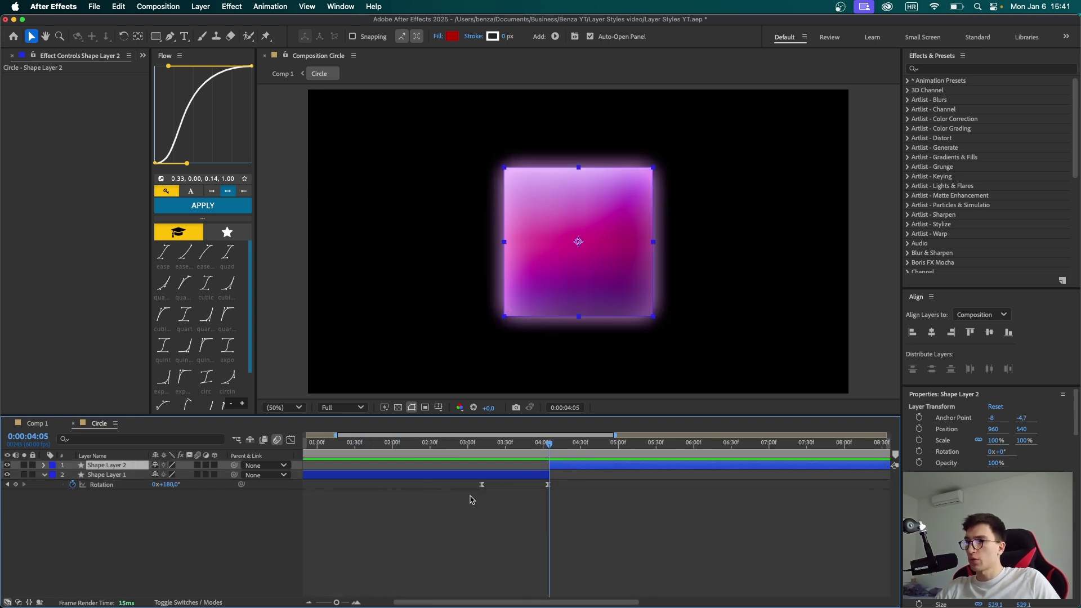
pyautogui.press('r')
pyautogui.click(72, 475)
pyautogui.click(608, 443)
pyautogui.click(169, 475)
pyautogui.write('180')
pyautogui.press('Return')
# Ease both of Shape Layer 2's rotation keyframes so the square spins fastest at the start and slows gradually.
pyautogui.keyDown('shift'); pyautogui.click(549, 474); pyautogui.keyUp('shift')
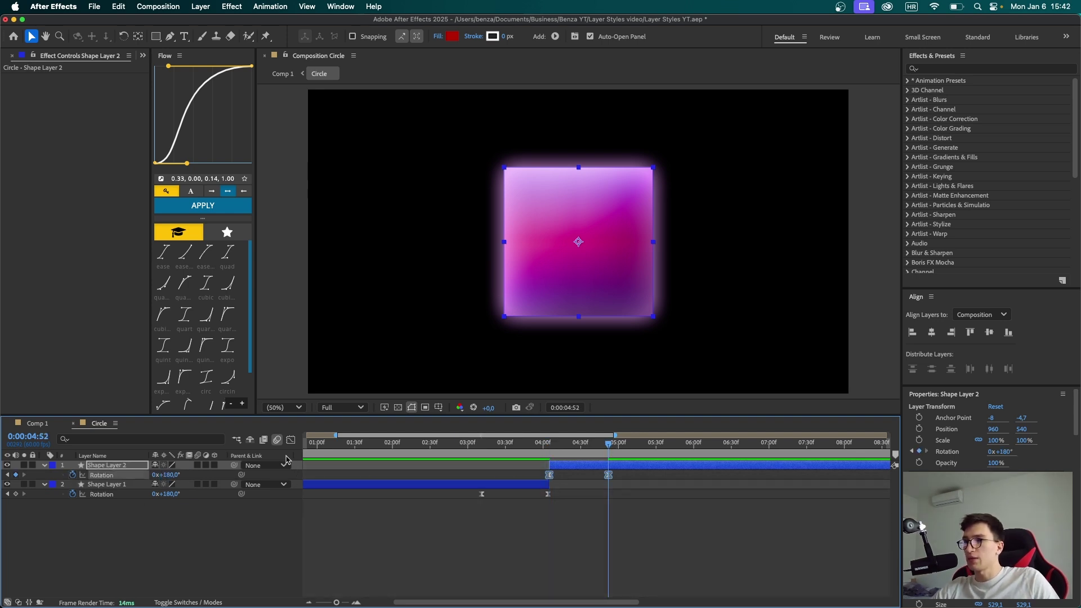
pyautogui.click(291, 440)
pyautogui.moveTo(602, 568); pyautogui.dragTo(583, 569)
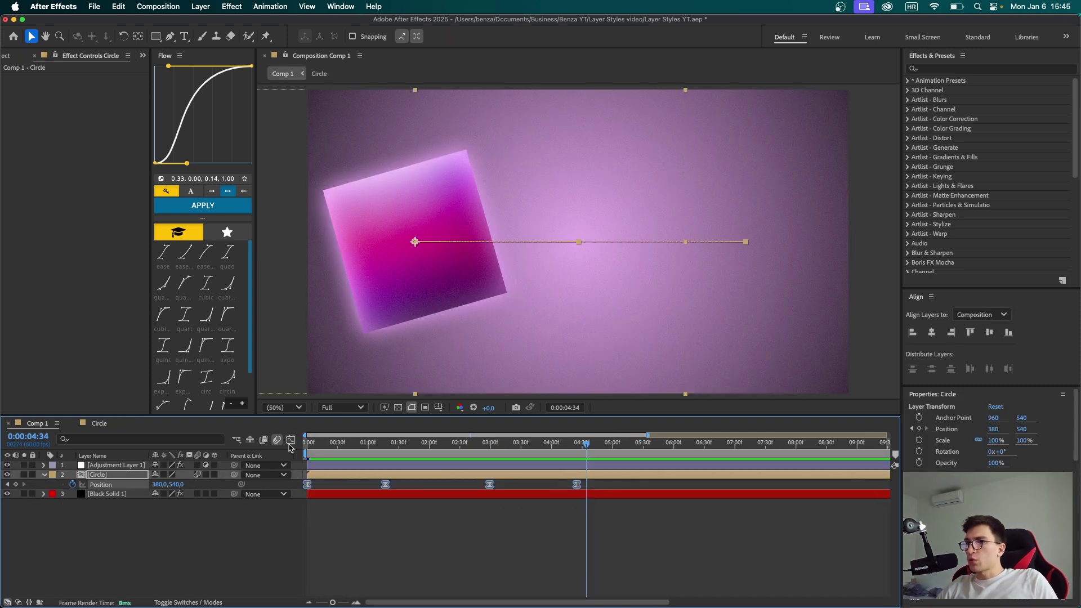
# Reshape the Circle layer's Position speed curve in Comp 1 into symmetrical peaks for the second and third moves.
pyautogui.click(291, 440)
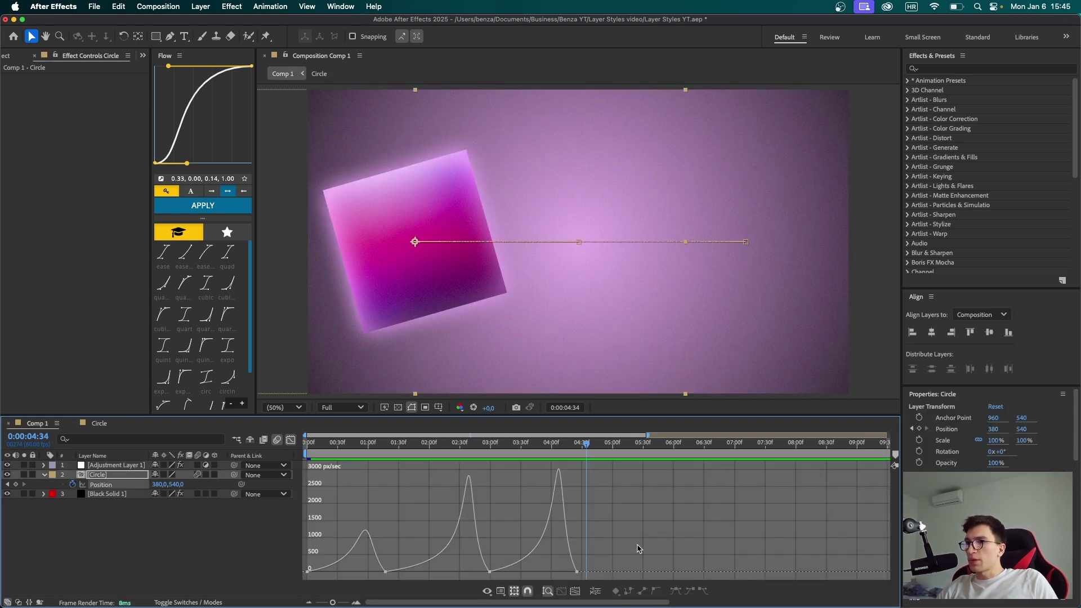
pyautogui.moveTo(660, 529); pyautogui.dragTo(454, 572)
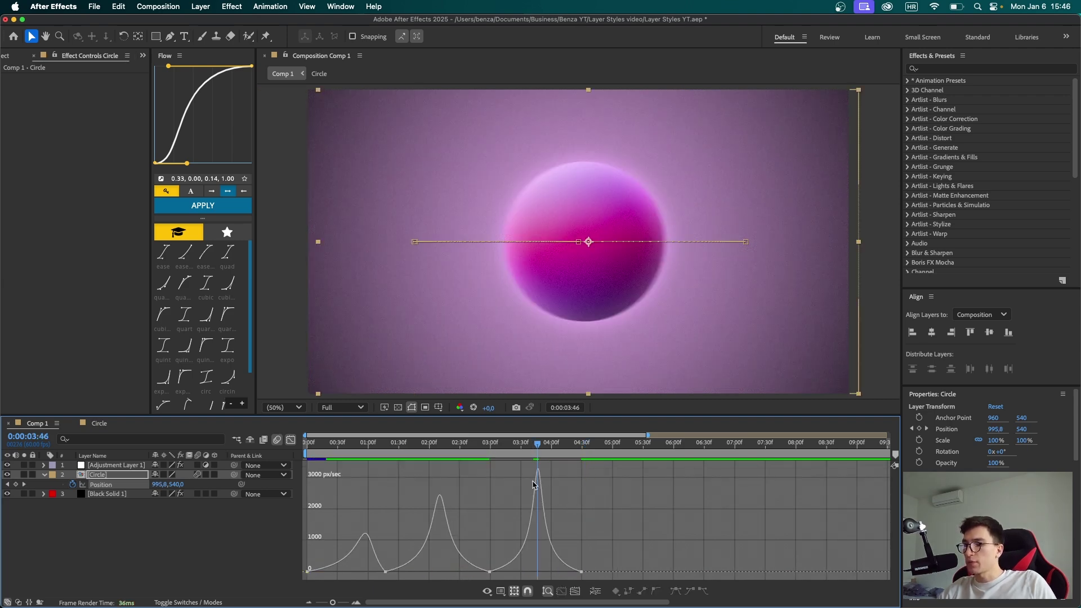
# In Circle, shift the circle-to-square switch earlier to match the third move's speed peak near 0:00:03:46.
pyautogui.scroll(2, 534, 485)
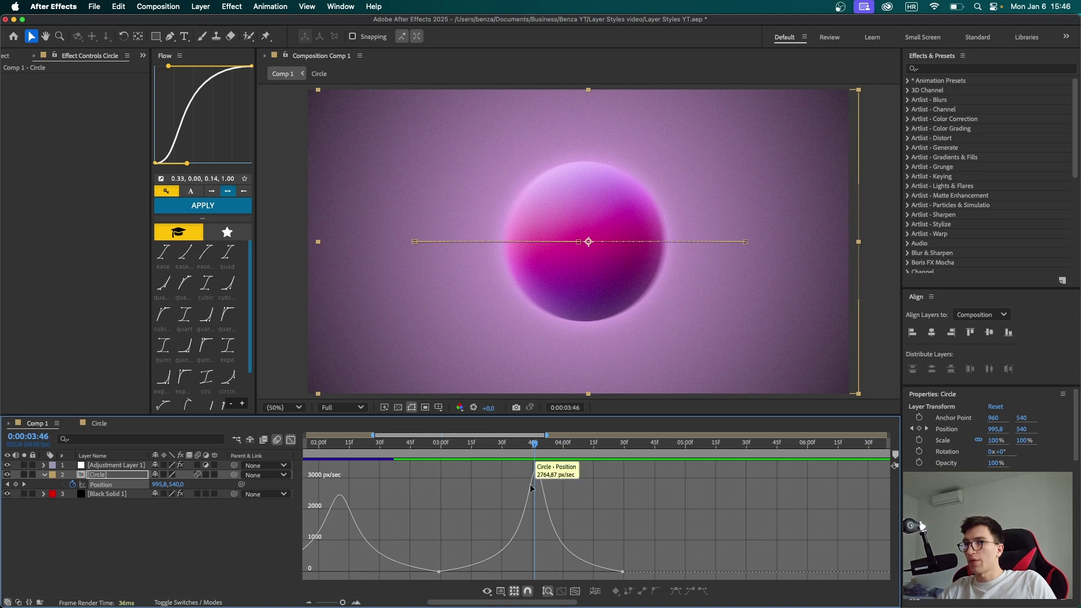
pyautogui.click(103, 424)
pyautogui.moveTo(466, 466); pyautogui.dragTo(456, 465)
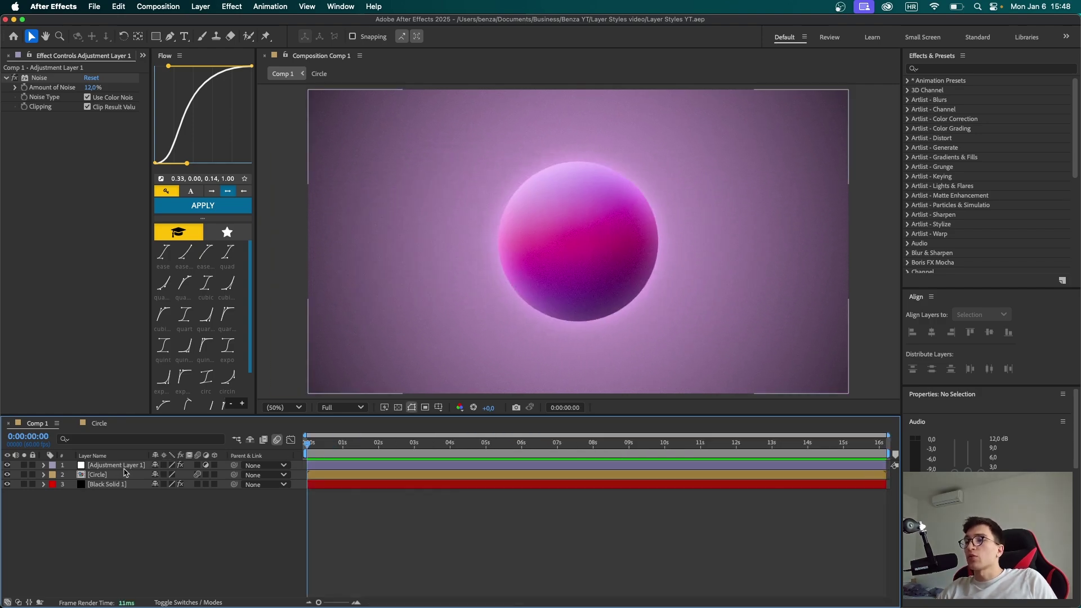
# Apply the Echo effect to Adjustment Layer 1 in Comp 1.
pyautogui.click(128, 468)
pyautogui.hotkey('ctrl', 'space')
pyautogui.write('echo')
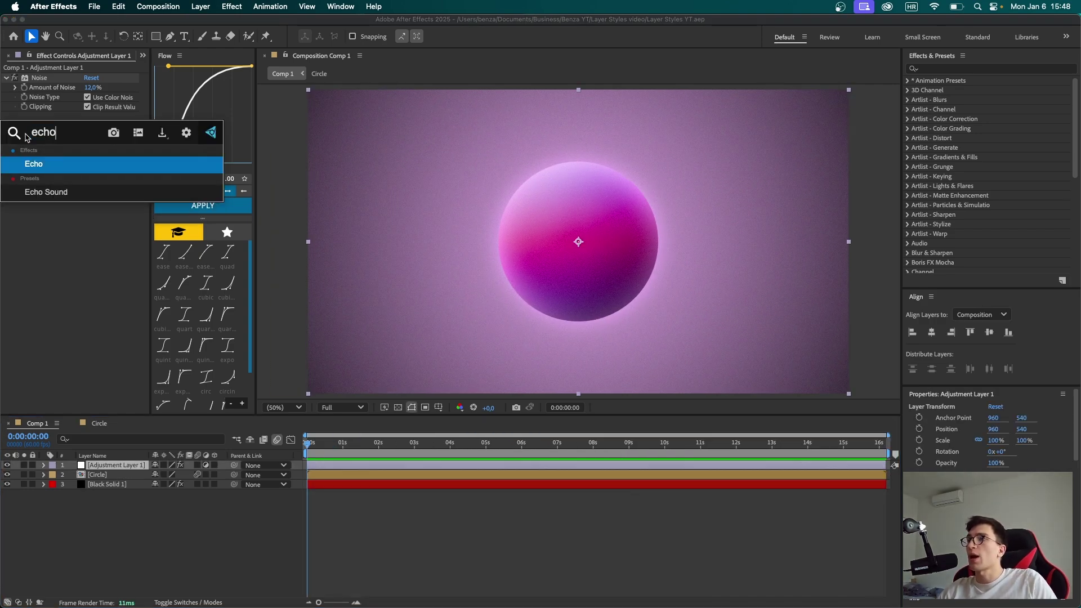
pyautogui.click(64, 169)
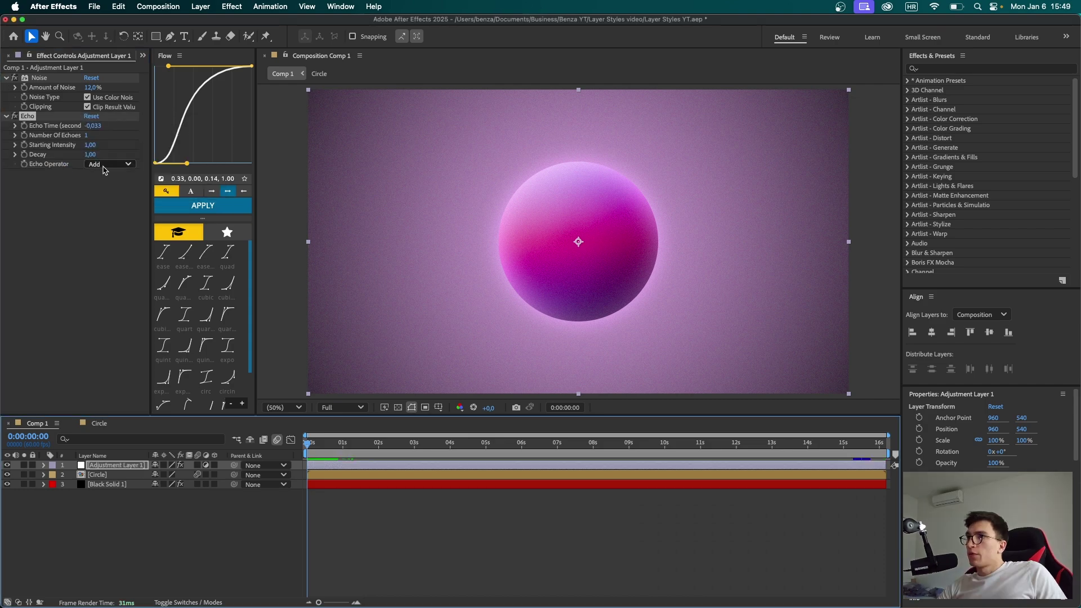
# Set Echo's Decay to 0,40 and its Echo Operator to Maximum, and preview the animation.
pyautogui.click(90, 155)
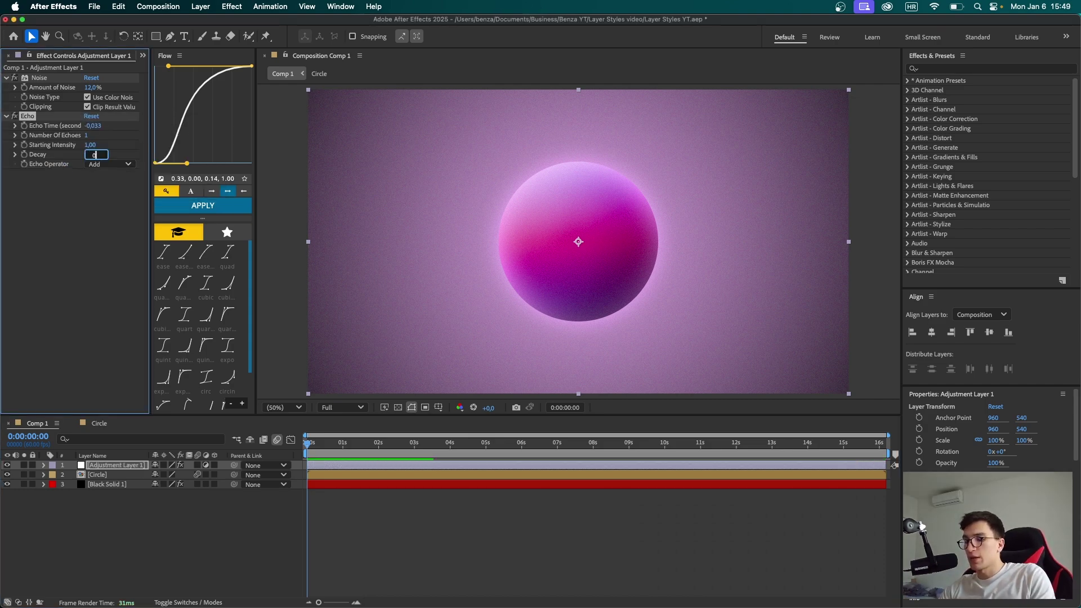
pyautogui.write('0,4')
pyautogui.press('Return')
pyautogui.click(103, 164)
pyautogui.click(113, 188)
pyautogui.press('space')
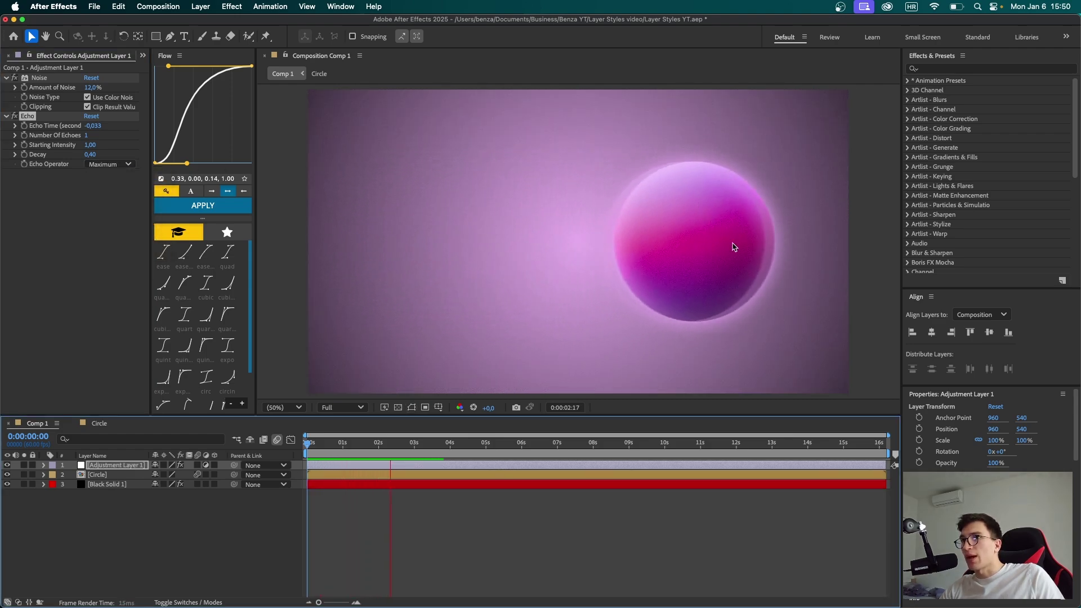
pyautogui.click(389, 451)
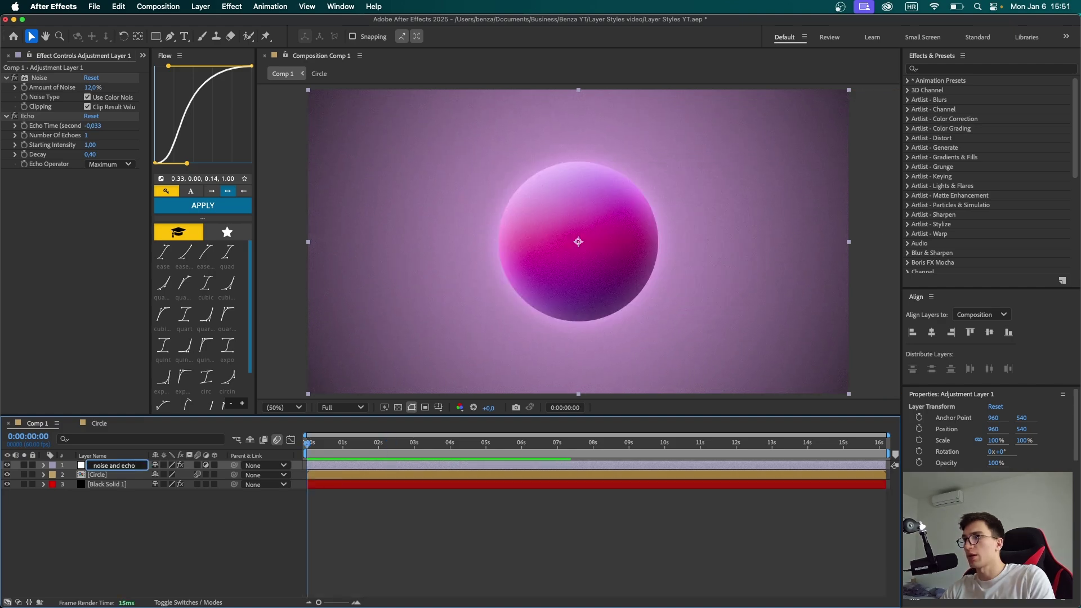
# Rename Adjustment Layer 1 as "noise and echo".
pyautogui.press('Return')
pyautogui.click(360, 515)
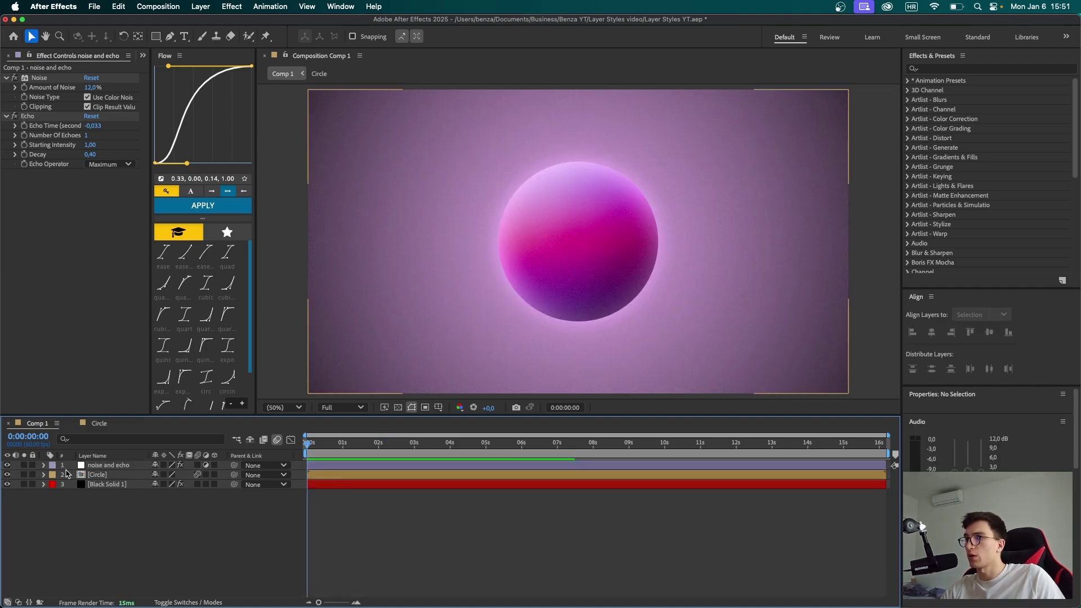
# Add a new adjustment layer to Comp 1 and name it "force motion blur".
pyautogui.rightClick(233, 451)
pyautogui.moveTo(315, 460)
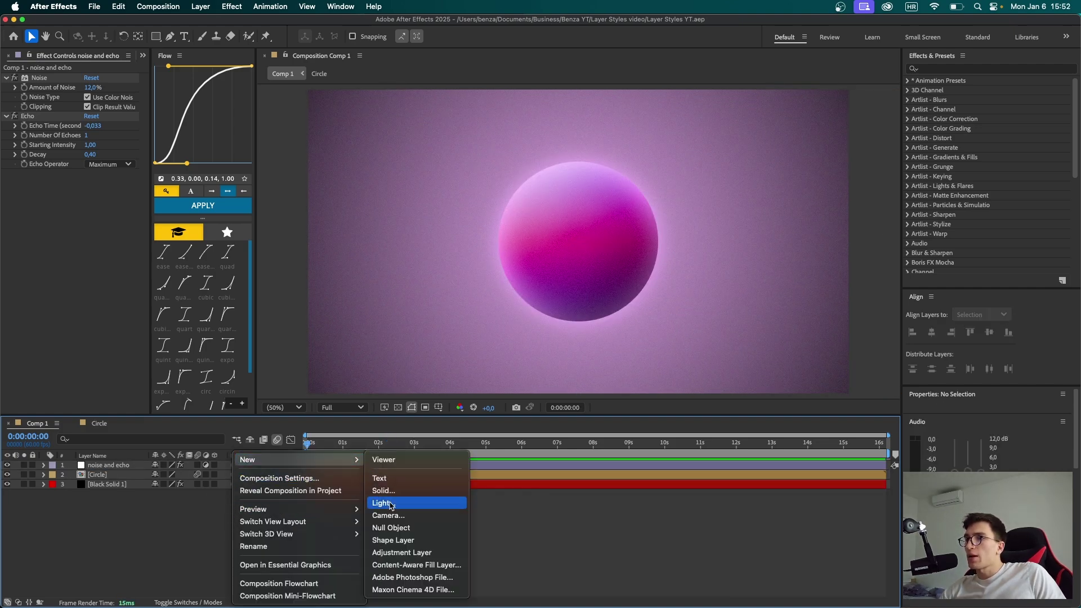
pyautogui.click(401, 552)
pyautogui.press('Return')
pyautogui.write('force motion blur')
pyautogui.press('Return')
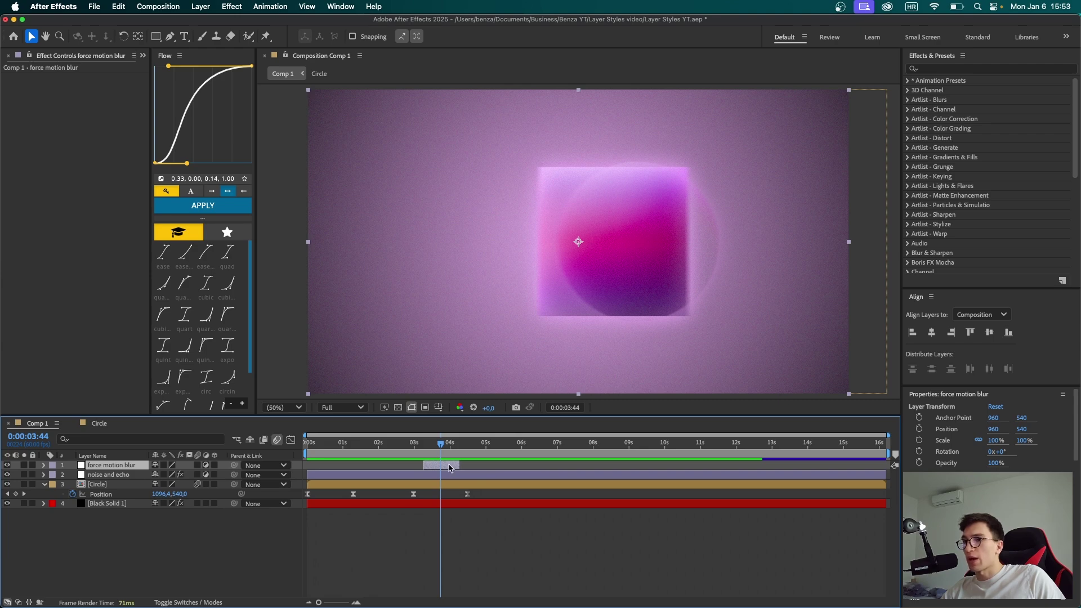
# Apply CC Force Motion Blur to the force motion blur layer with a Shutter Angle of 90.
pyautogui.hotkey('ctrl', 'space')
pyautogui.write('cc for')
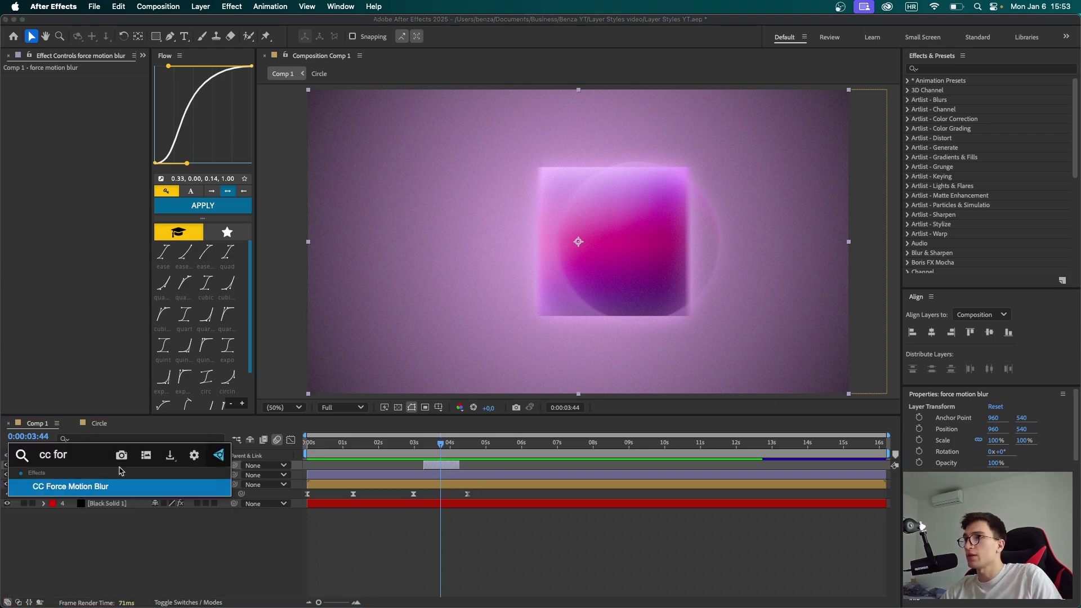
pyautogui.click(106, 487)
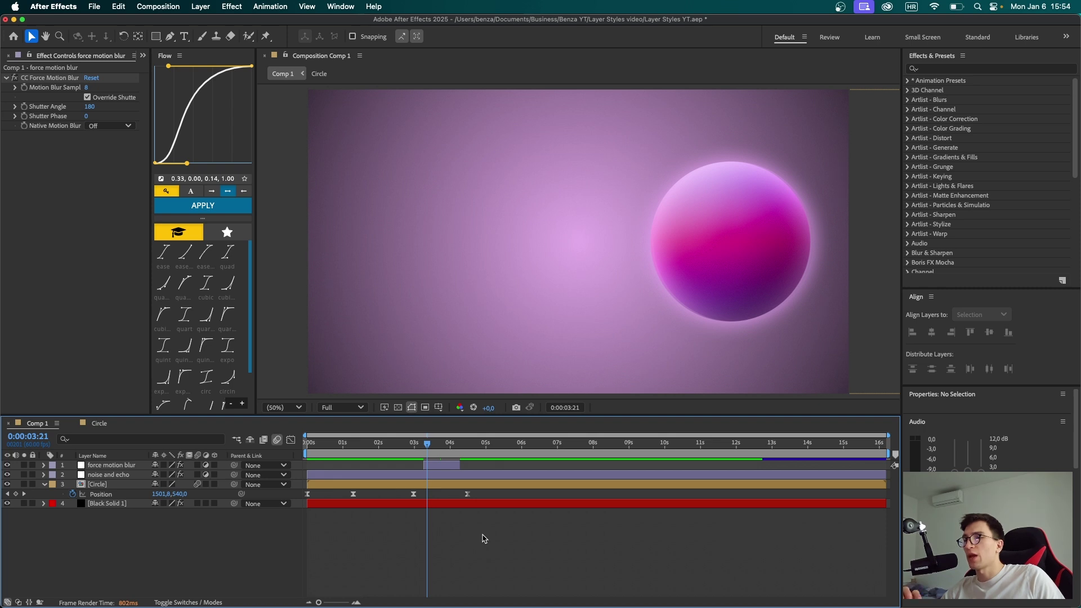
pyautogui.click(90, 112)
pyautogui.write('90')
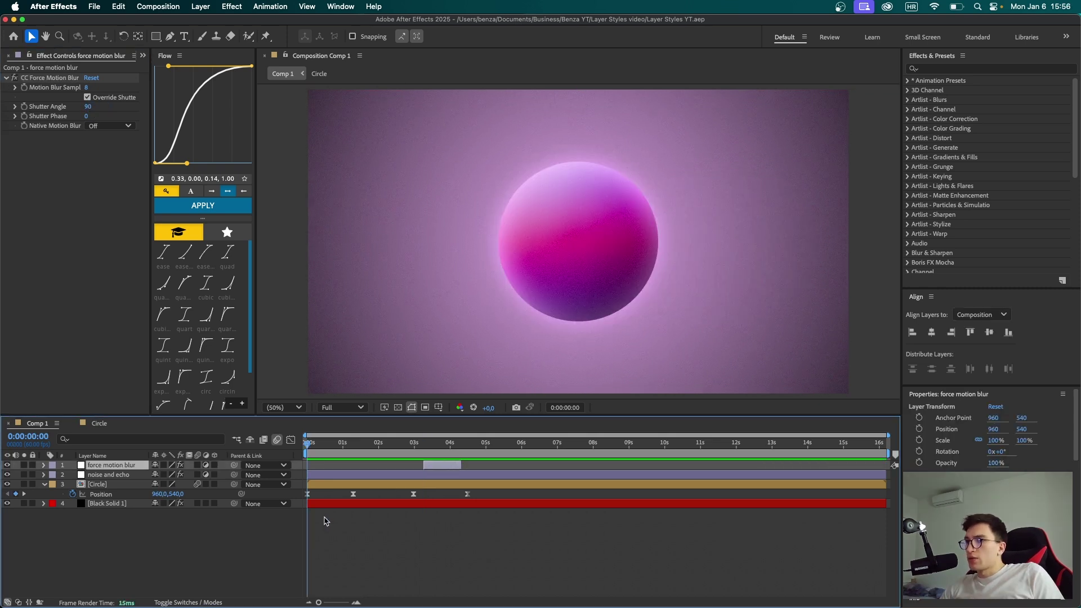
# Duplicate the force motion blur layer, remove the copy's effect and rename it "shake".
pyautogui.press('super+d')
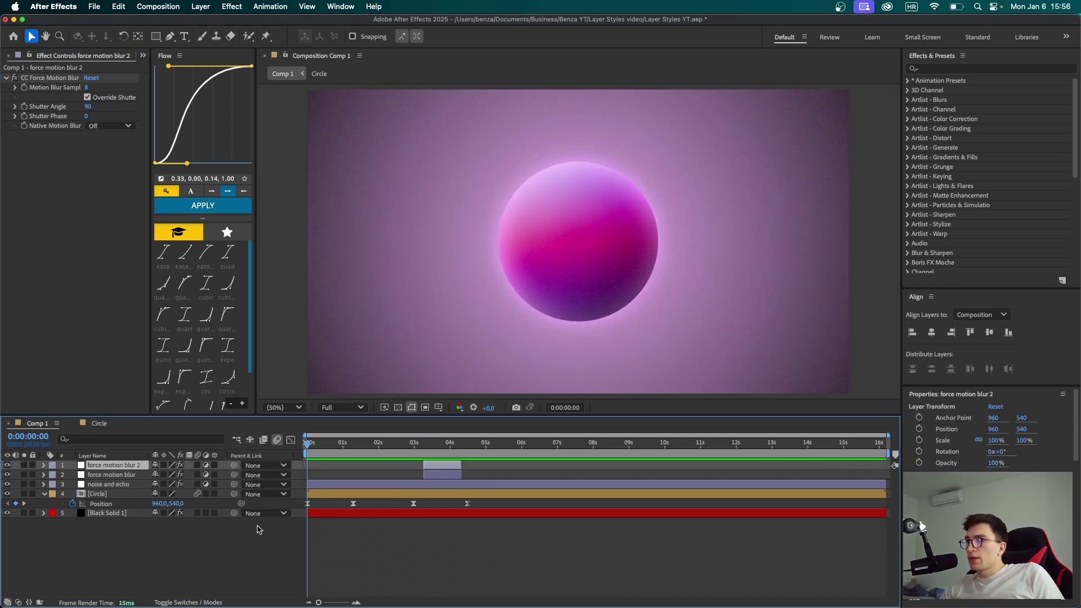
pyautogui.click(56, 79)
pyautogui.press('Delete')
pyautogui.click(112, 465)
pyautogui.press('Return')
pyautogui.write('shake')
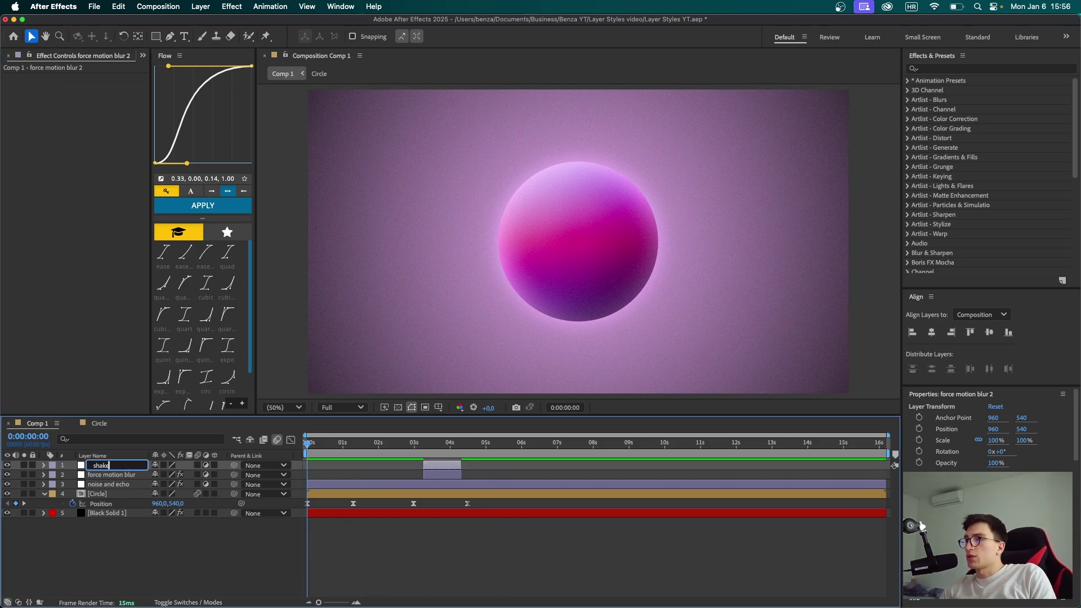
pyautogui.press('Return')
# Apply the Wiggle - position preset to the shake layer with Wiggle Speed 5 and Wiggle Amount 100.
pyautogui.hotkey('ctrl', 'space')
pyautogui.write('wiggle')
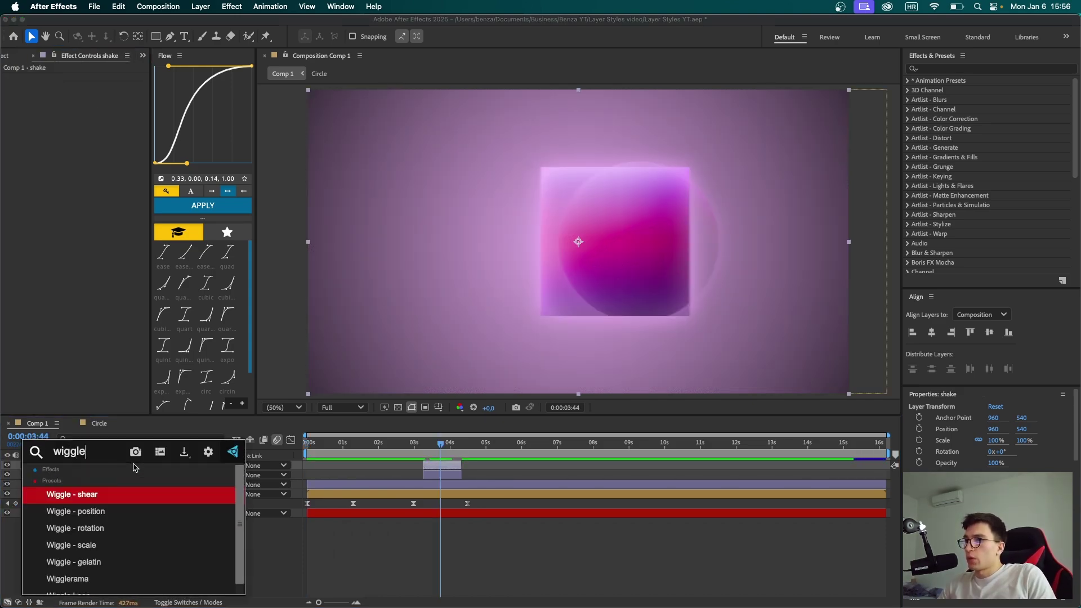
pyautogui.click(90, 515)
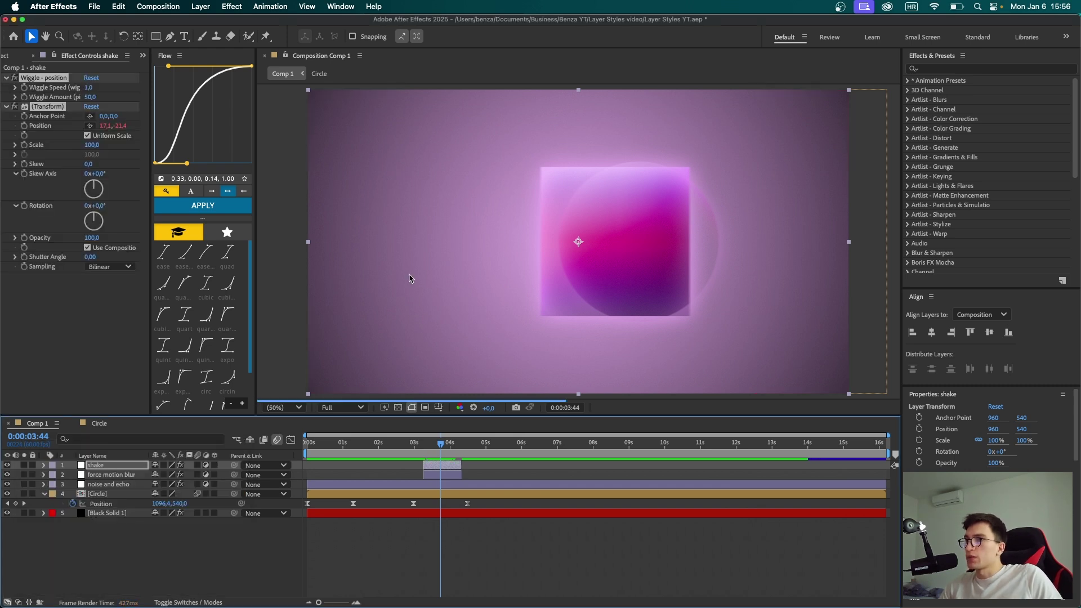
pyautogui.click(89, 88)
pyautogui.write('5')
pyautogui.press('Return')
pyautogui.click(90, 97)
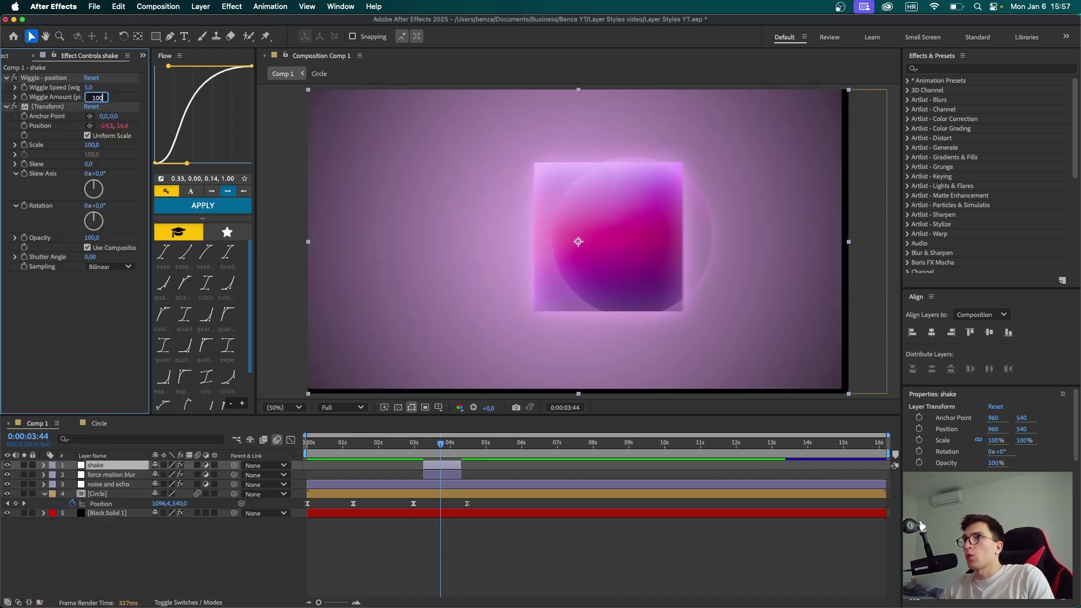
pyautogui.press('Return')
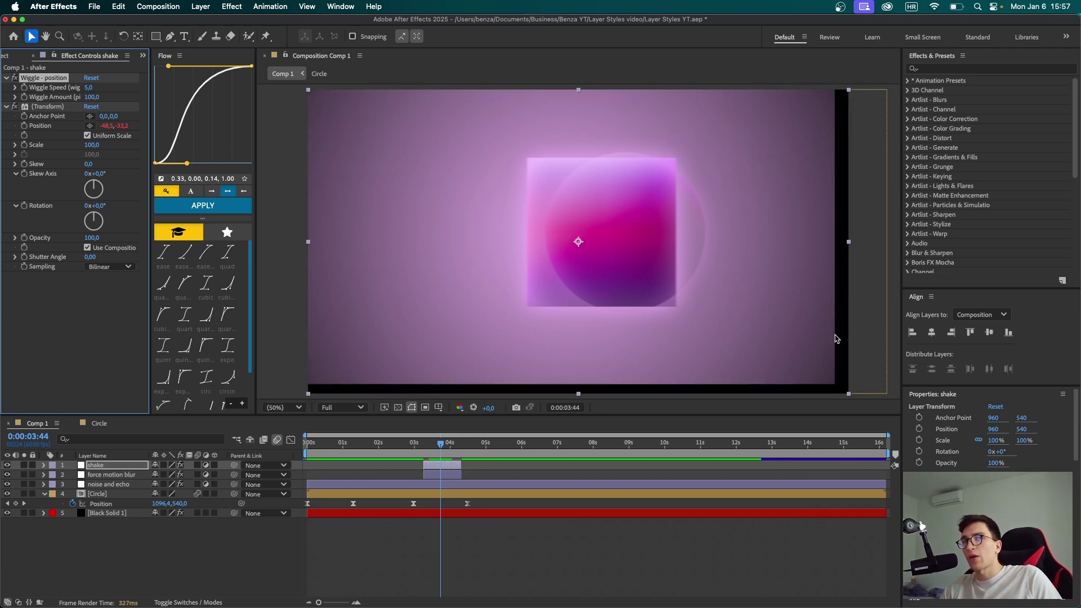
# Scale the Black Solid 1 background to 110% so it covers the edges exposed by the shake.
pyautogui.click(121, 513)
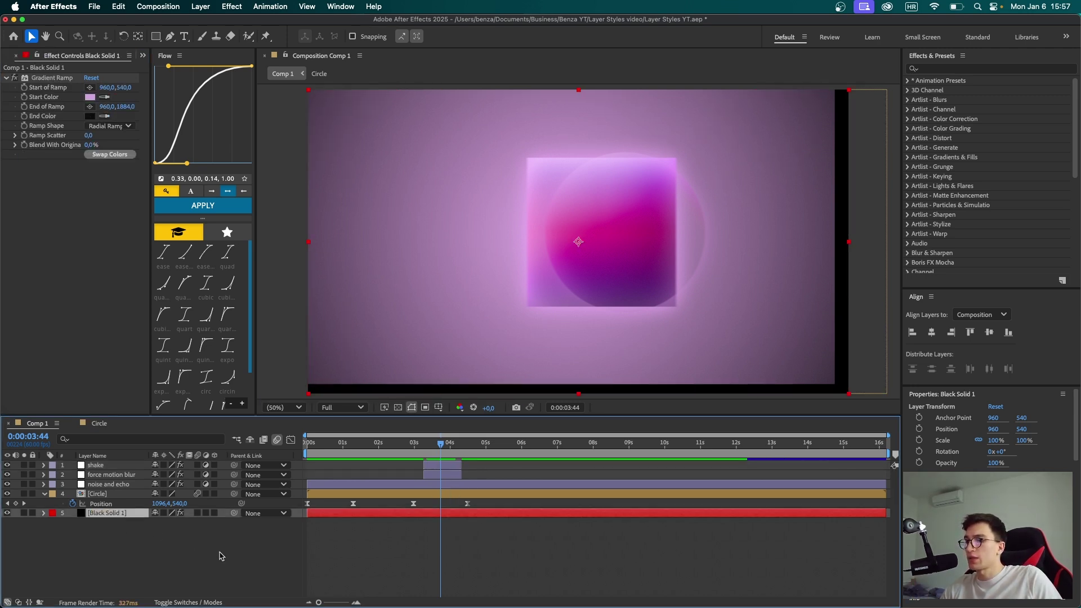
pyautogui.press('s')
pyautogui.moveTo(185, 523); pyautogui.dragTo(192, 523)
# Keyframe the shake layer's Wiggle Speed and Wiggle Amount at 0:00:03:44 and reveal the keyframes in the timeline.
pyautogui.click(113, 465)
pyautogui.click(24, 98)
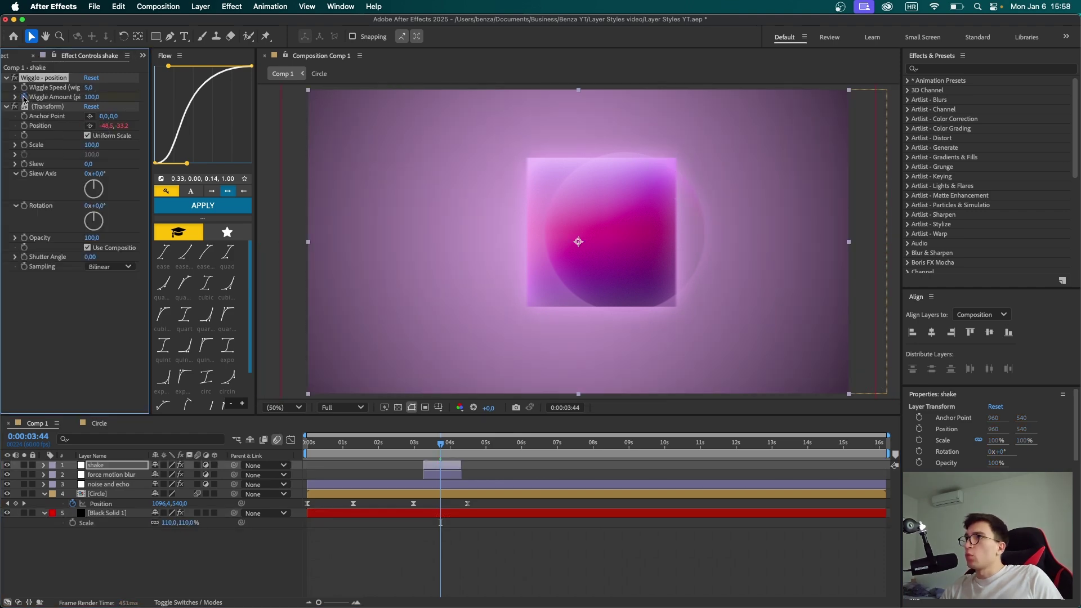
pyautogui.click(23, 88)
pyautogui.press('u')
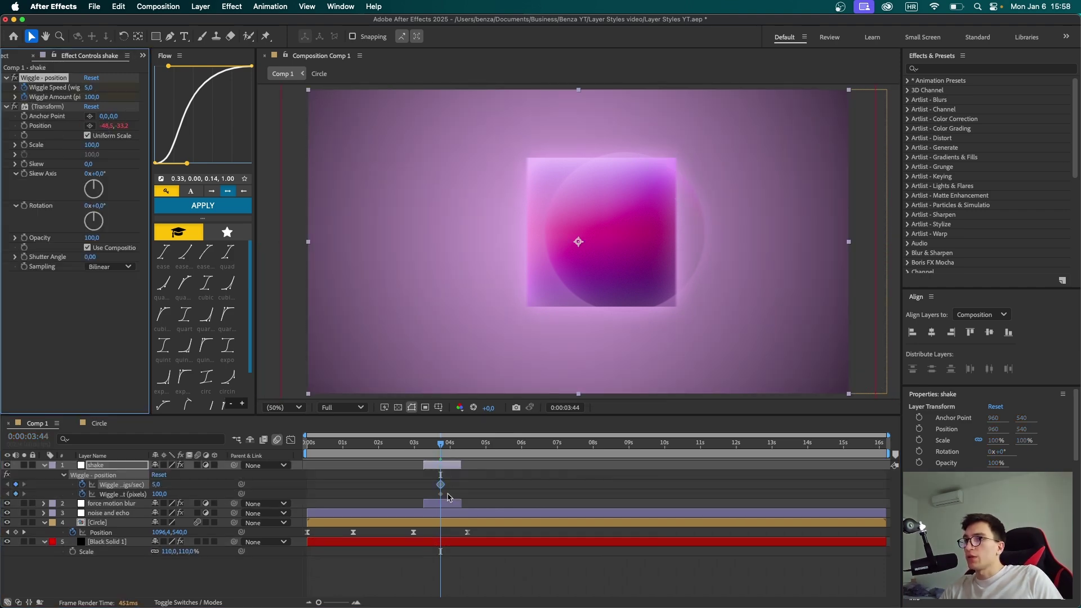
# Keyframe the shake layer's Wiggle Speed and Wiggle Amount to 0 at 0:00:03:37 and 0:00:03:51, and ease all their keyframes.
pyautogui.click(460, 485)
pyautogui.scroll(3, 437, 457)
pyautogui.moveTo(449, 444); pyautogui.dragTo(473, 449)
pyautogui.click(158, 485)
pyautogui.write('0')
pyautogui.press('Return')
pyautogui.click(161, 494)
pyautogui.write('0')
pyautogui.press('Return')
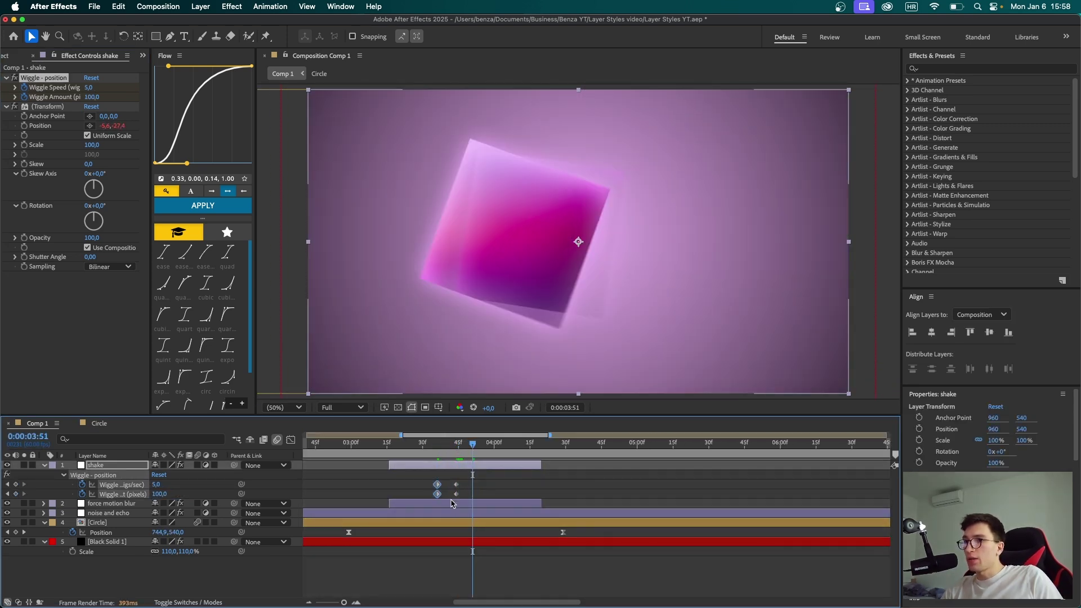
pyautogui.press('super+v')
pyautogui.moveTo(516, 478); pyautogui.dragTo(426, 496)
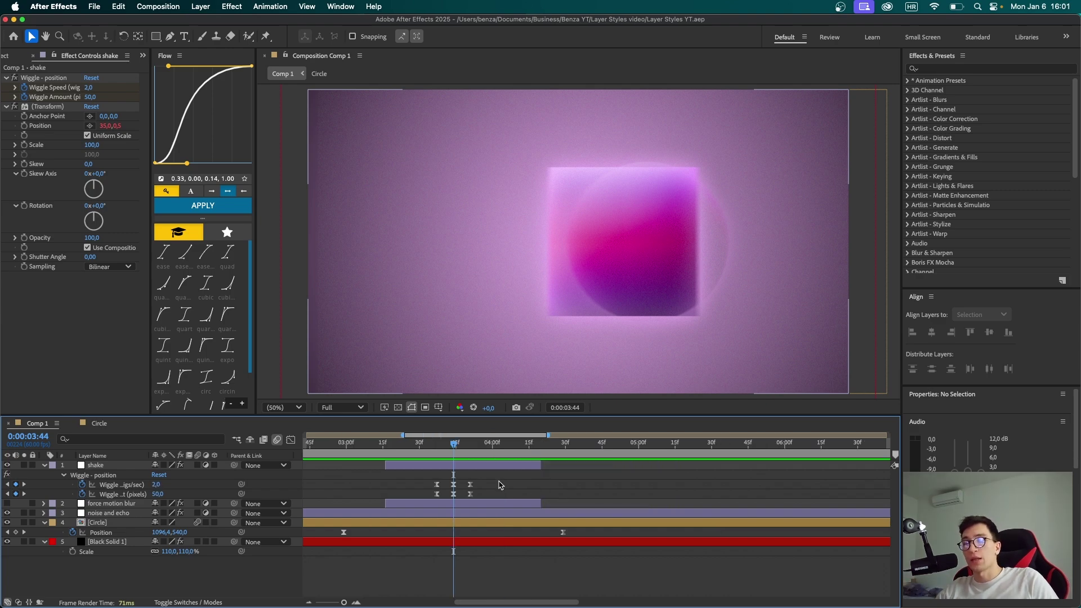
# Scrub through the shake's Wiggle keyframes between 0:00:03:38 and 0:00:03:44 to check their timing.
pyautogui.moveTo(457, 478); pyautogui.dragTo(445, 498)
pyautogui.click(99, 423)
pyautogui.scroll(4, 339, 518)
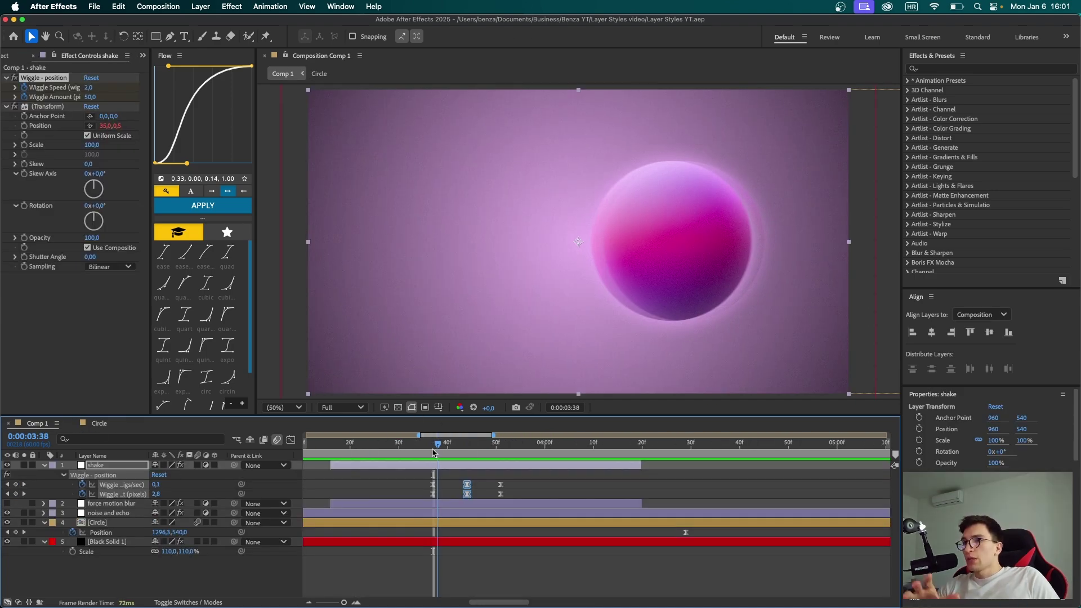
pyautogui.moveTo(436, 451); pyautogui.dragTo(467, 451)
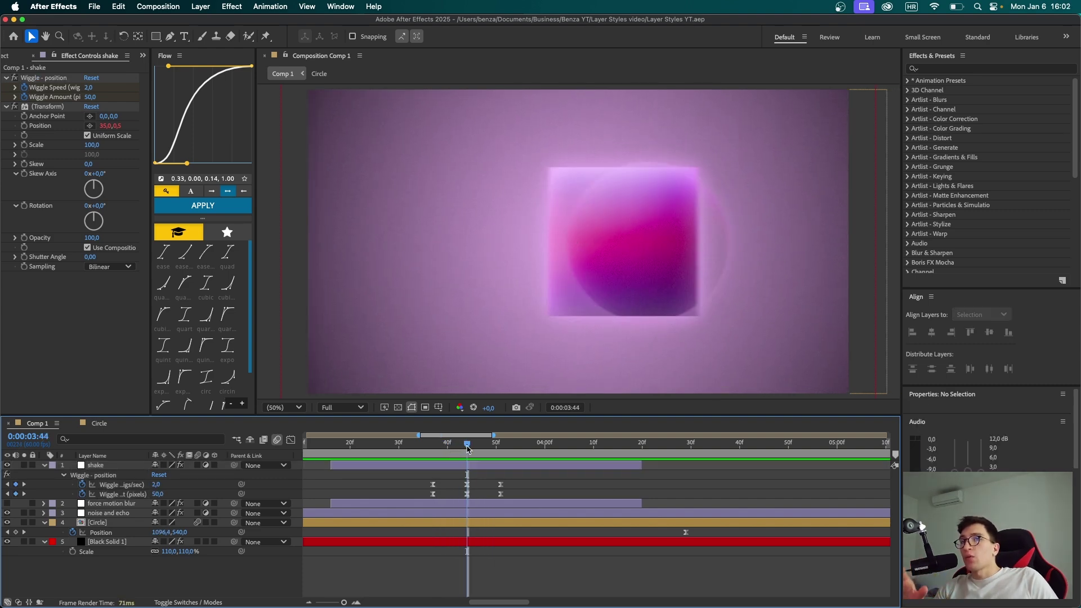
pyautogui.moveTo(467, 449); pyautogui.dragTo(485, 448)
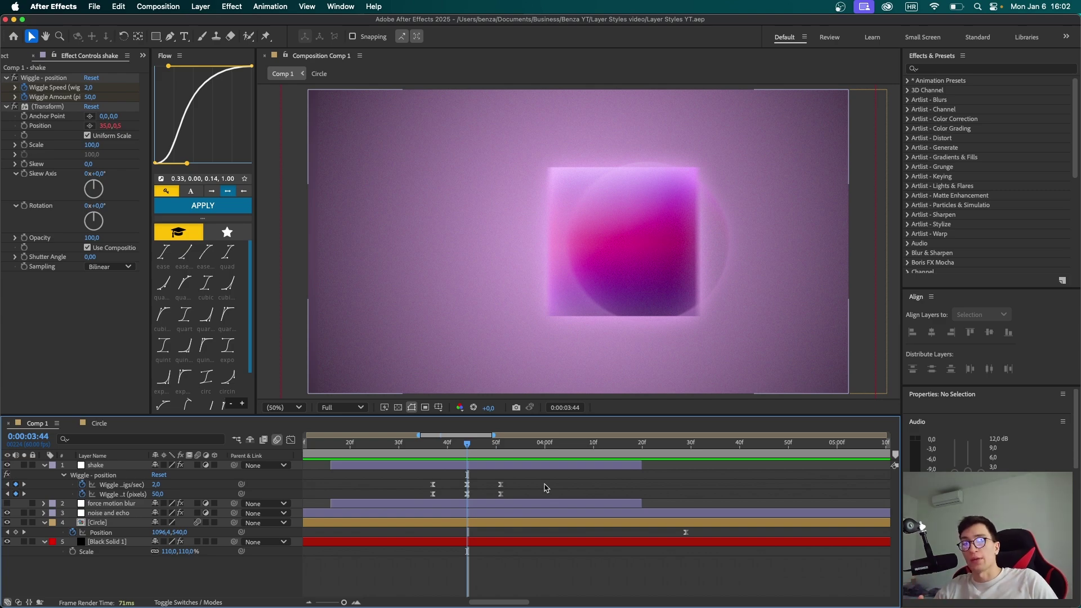
pyautogui.press('-')
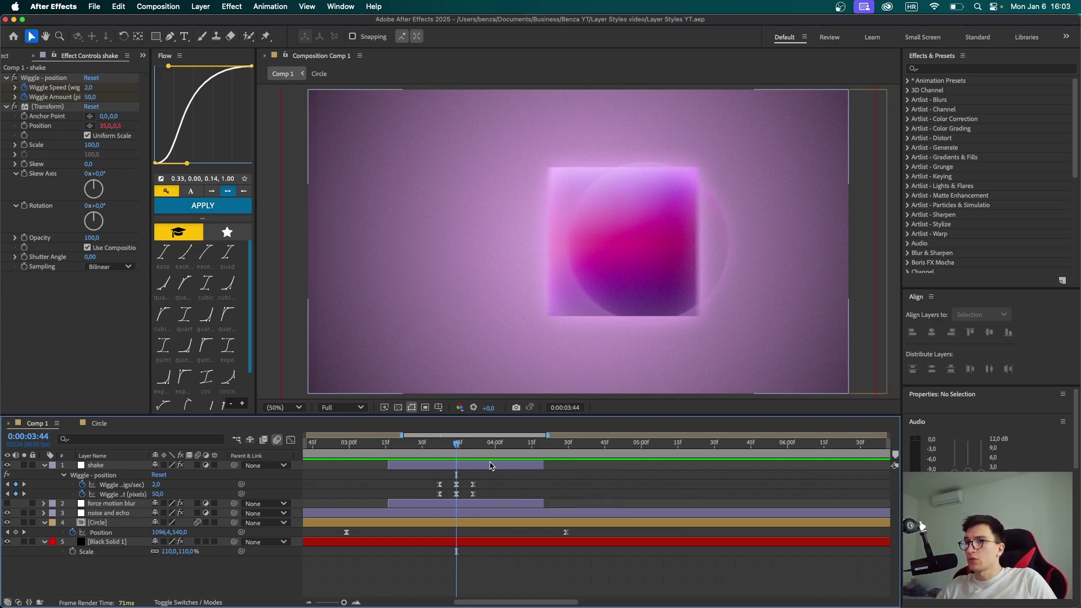
# Find the Directional Blur effect and apply it to the shake layer.
pyautogui.click(492, 466)
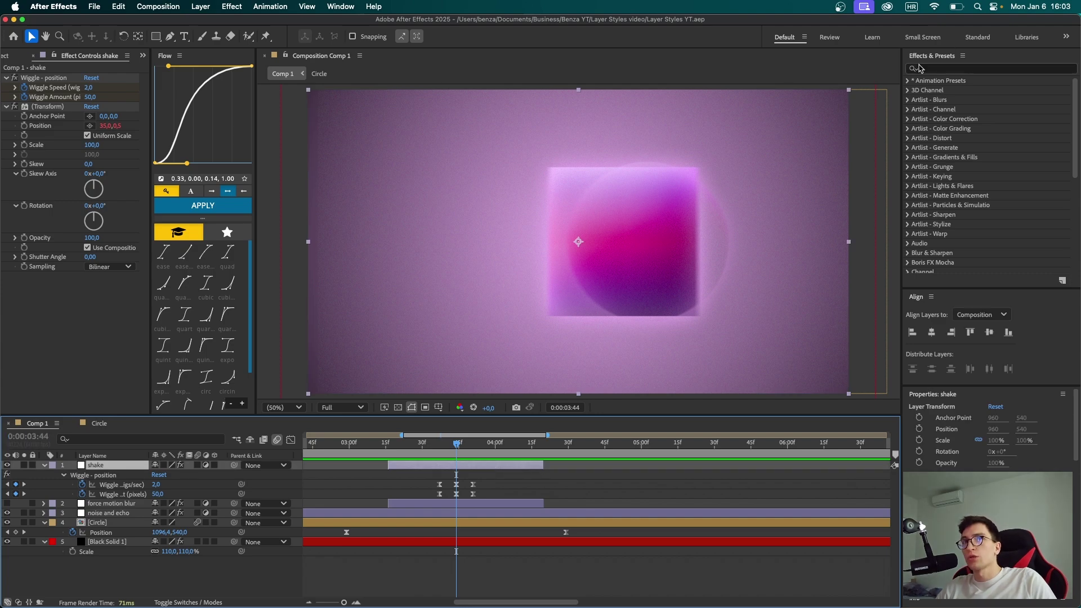
pyautogui.click(960, 69)
pyautogui.write('dire')
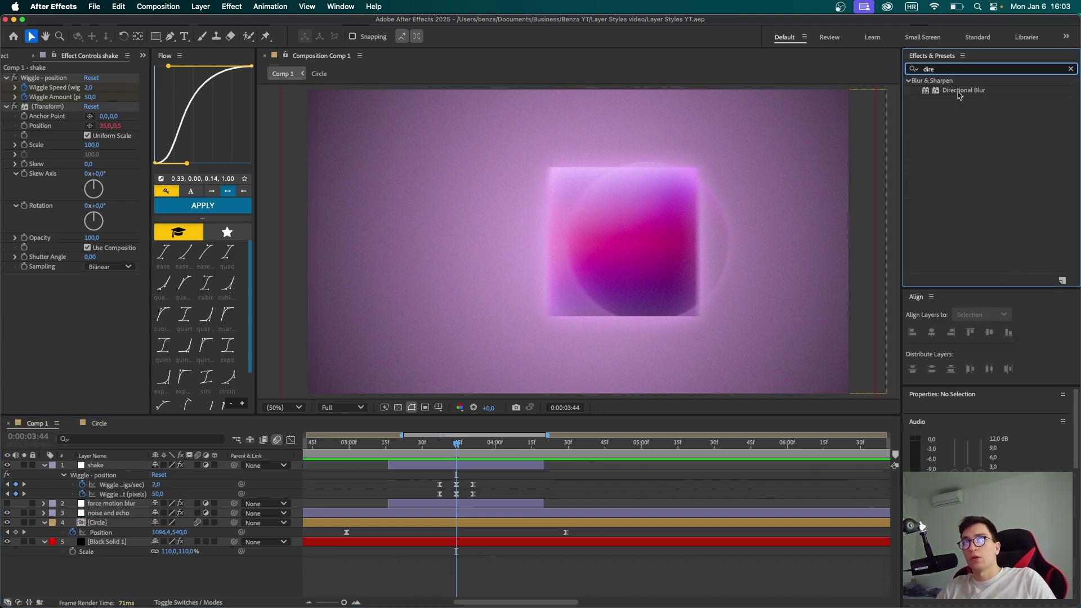
pyautogui.moveTo(960, 94); pyautogui.dragTo(597, 231)
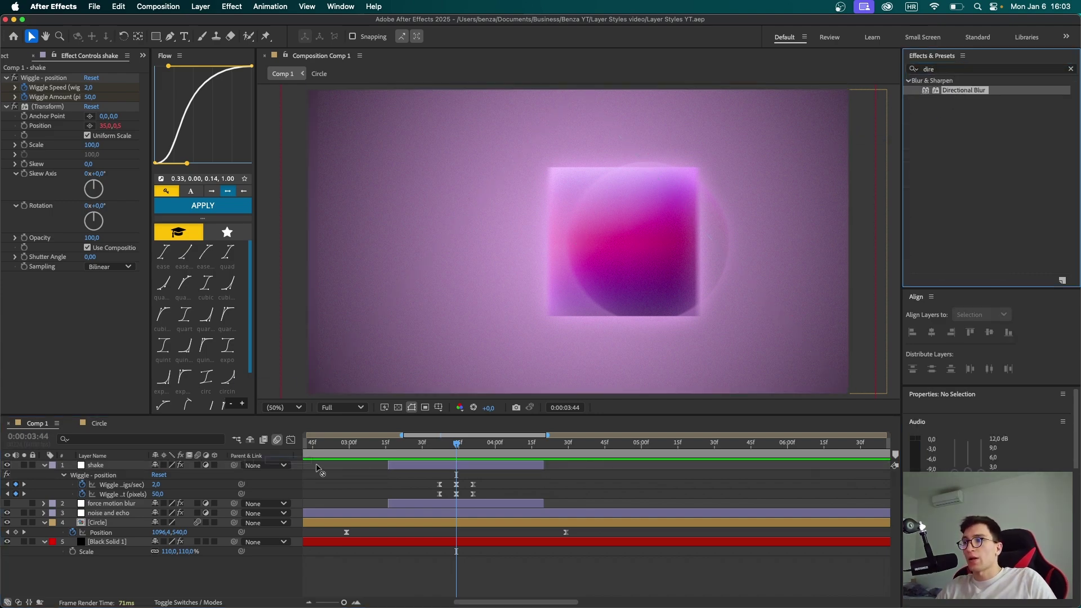
pyautogui.moveTo(360, 473); pyautogui.dragTo(364, 476)
pyautogui.hotkey('ctrl', 'space')
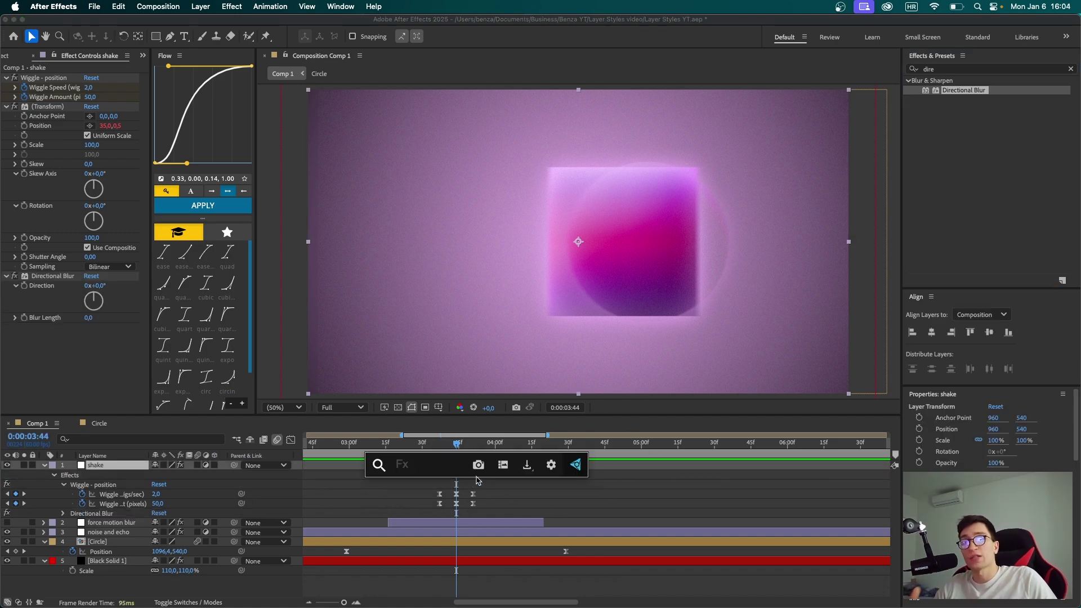
pyautogui.click(504, 501)
# Set the Direction of the shake layer's Directional Blur to 50°.
pyautogui.click(51, 277)
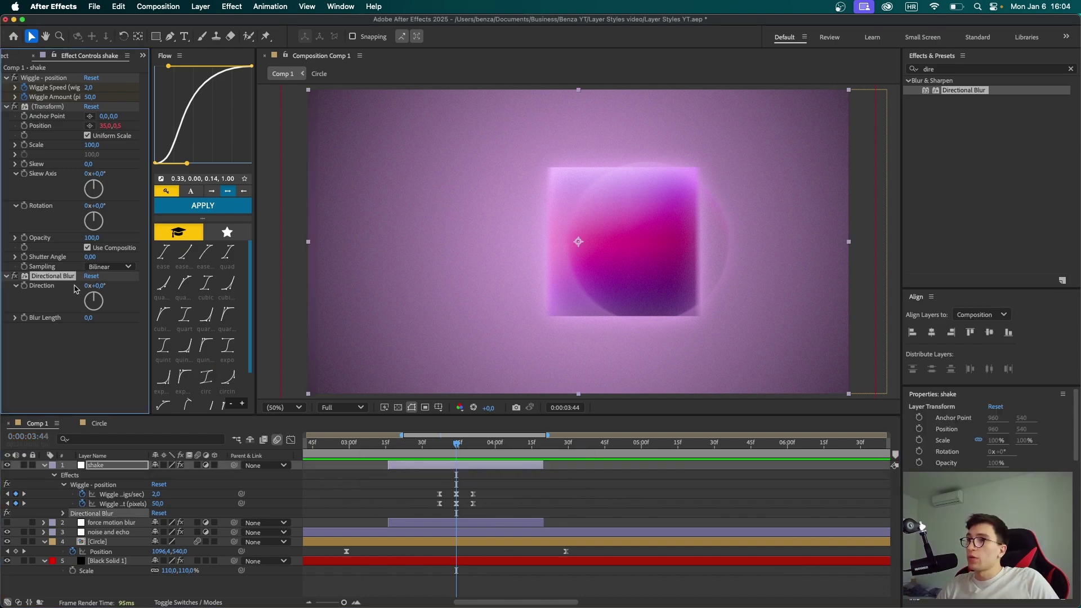
pyautogui.click(505, 495)
pyautogui.press('=')
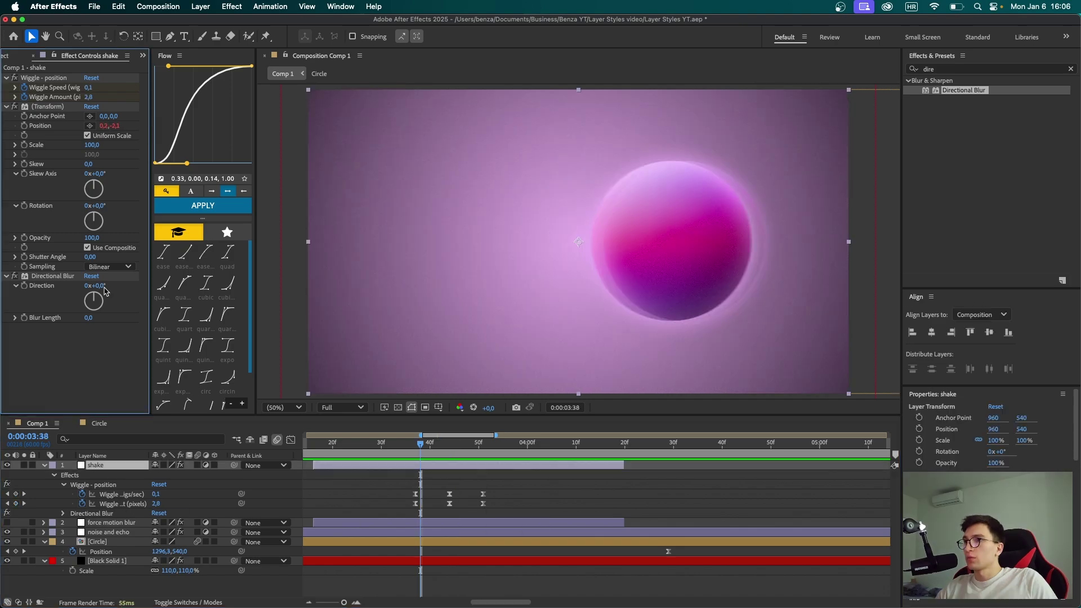
pyautogui.click(100, 287)
pyautogui.write('50')
pyautogui.press('Return')
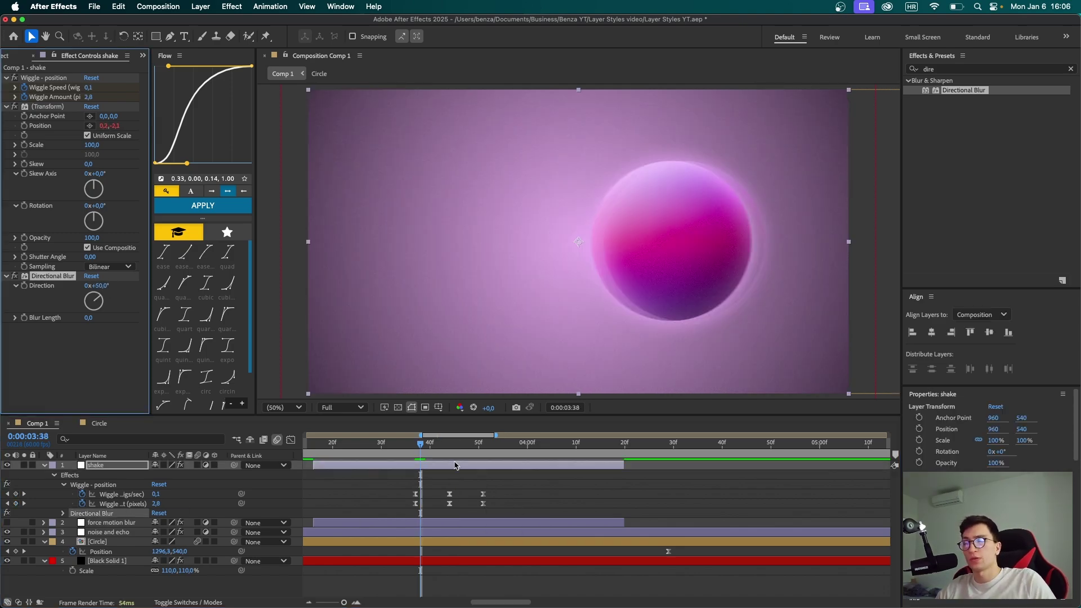
# Keyframe the Directional Blur's Blur Length at 0 at 0:00:03:37 and at 30 at 0:00:03:44.
pyautogui.press('j')
pyautogui.moveTo(432, 482); pyautogui.dragTo(408, 507)
pyautogui.click(428, 490)
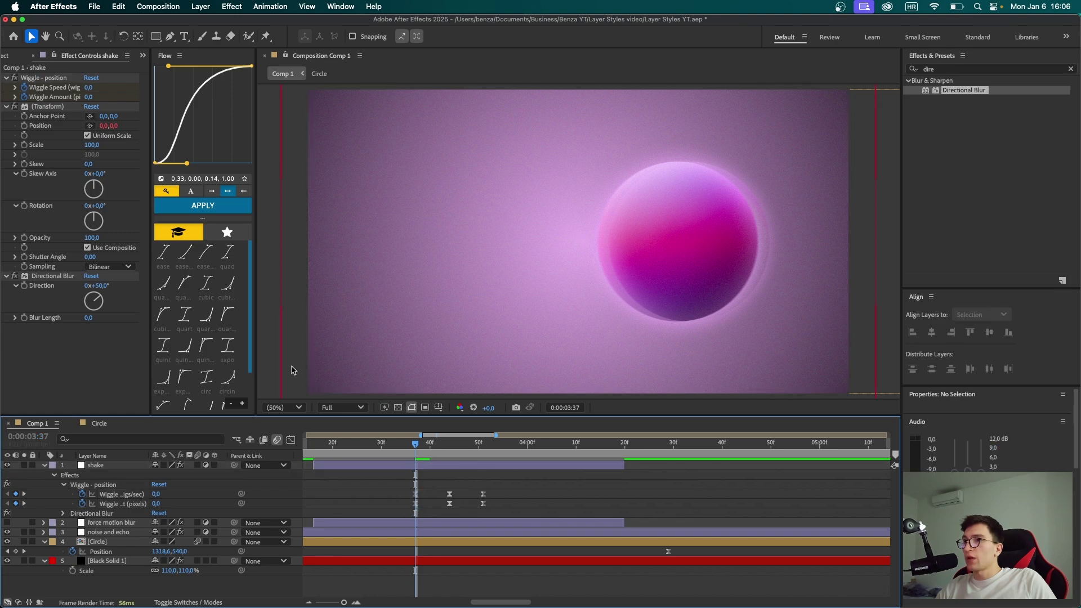
pyautogui.click(25, 319)
pyautogui.press('k')
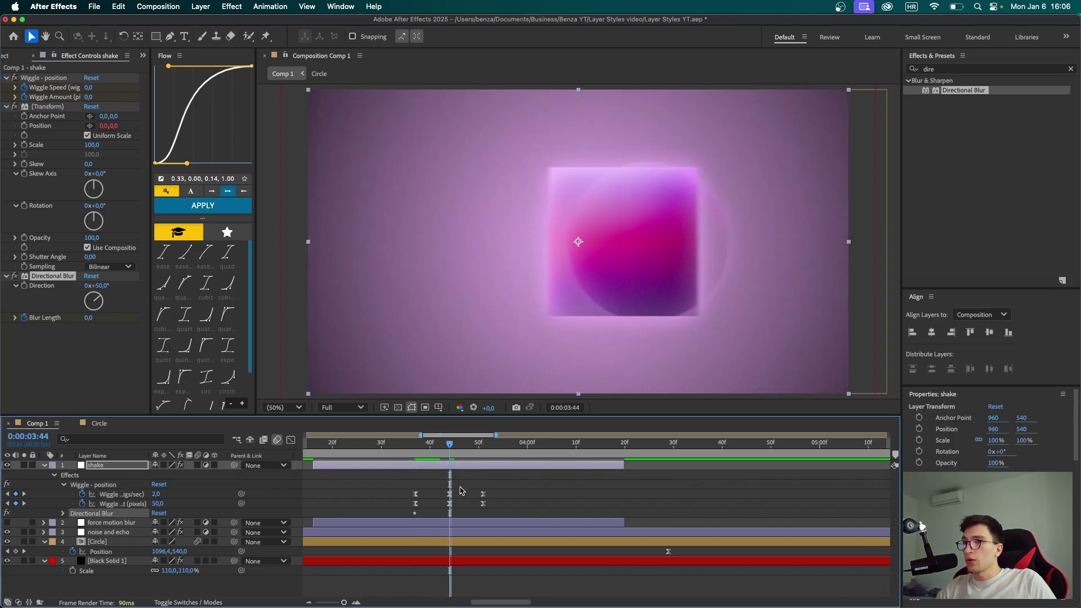
pyautogui.click(97, 318)
pyautogui.write('30')
pyautogui.press('Return')
# Set the Blur Length back to 0 at 0:00:03:51 and reveal and ease its keyframes in the timeline.
pyautogui.press('k')
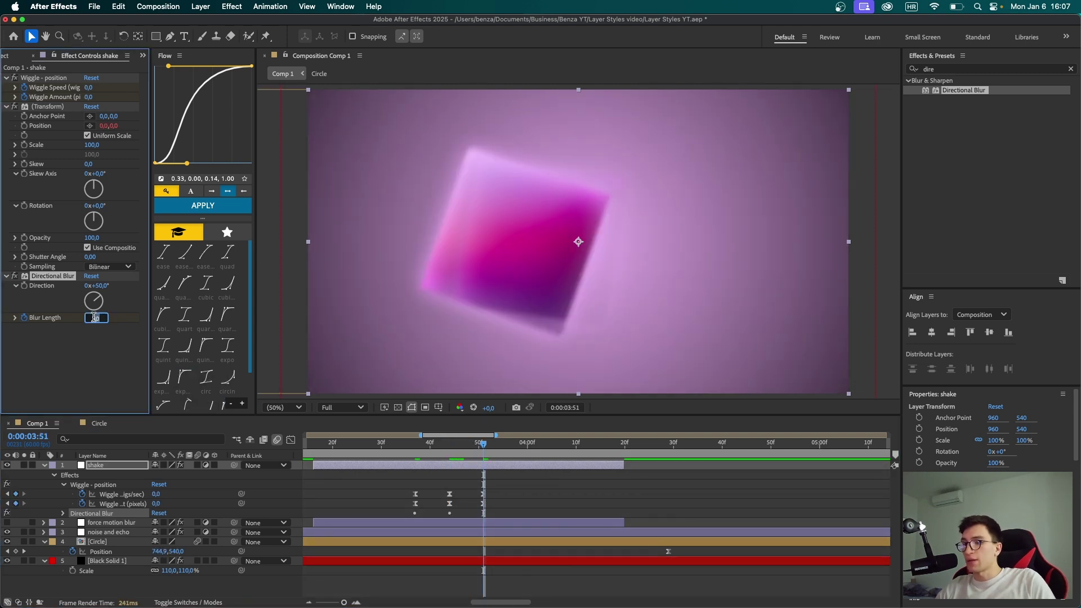
pyautogui.click(94, 319)
pyautogui.write('0')
pyautogui.press('Return')
pyautogui.press('u')
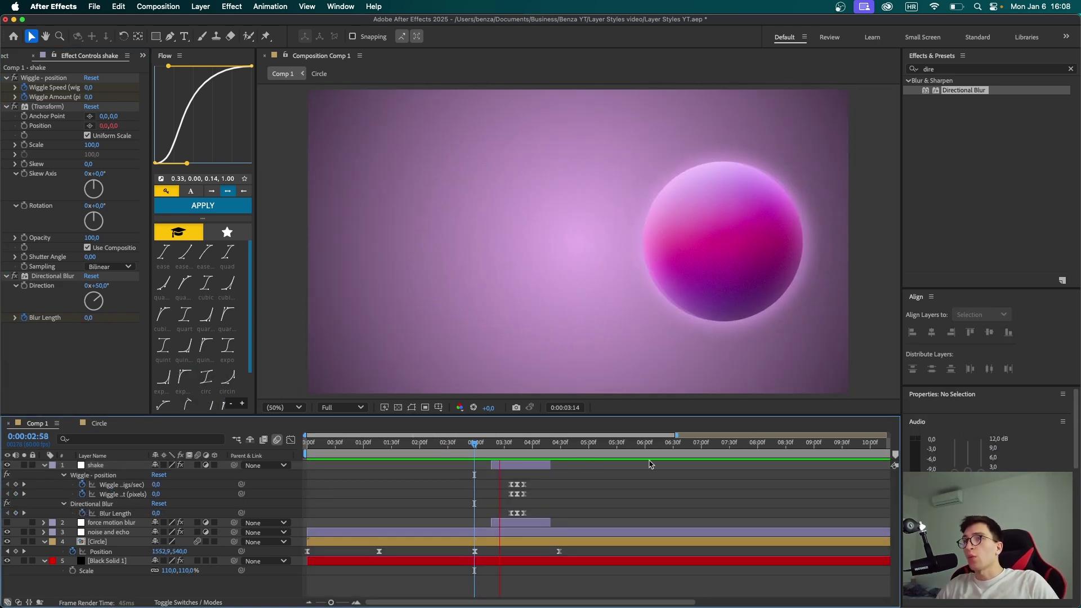
# Stop the preview and apply the Exposure effect to the shake layer.
pyautogui.press('space')
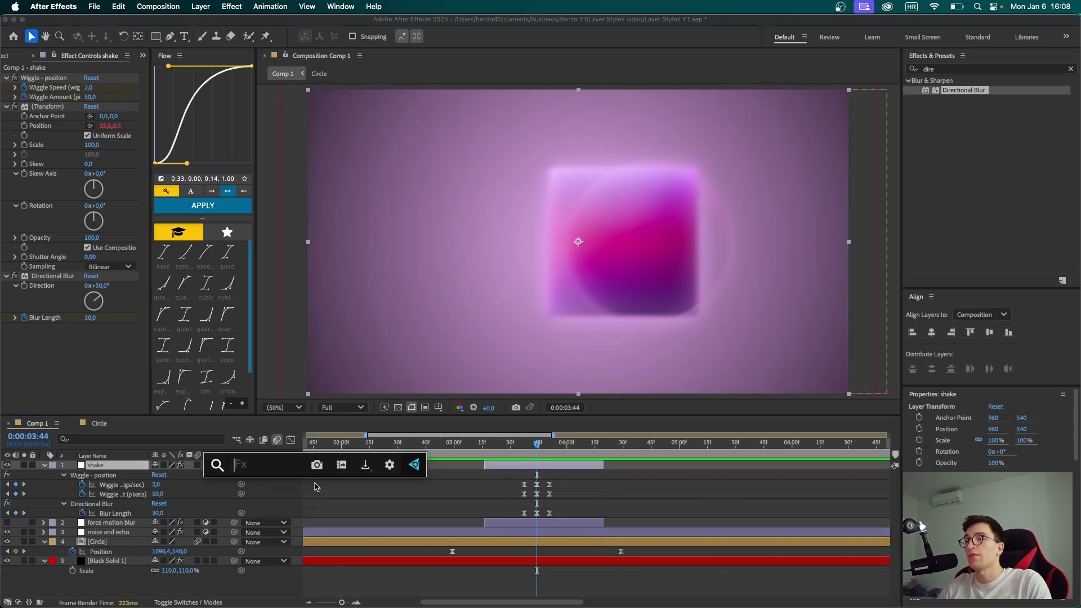
pyautogui.write('exp')
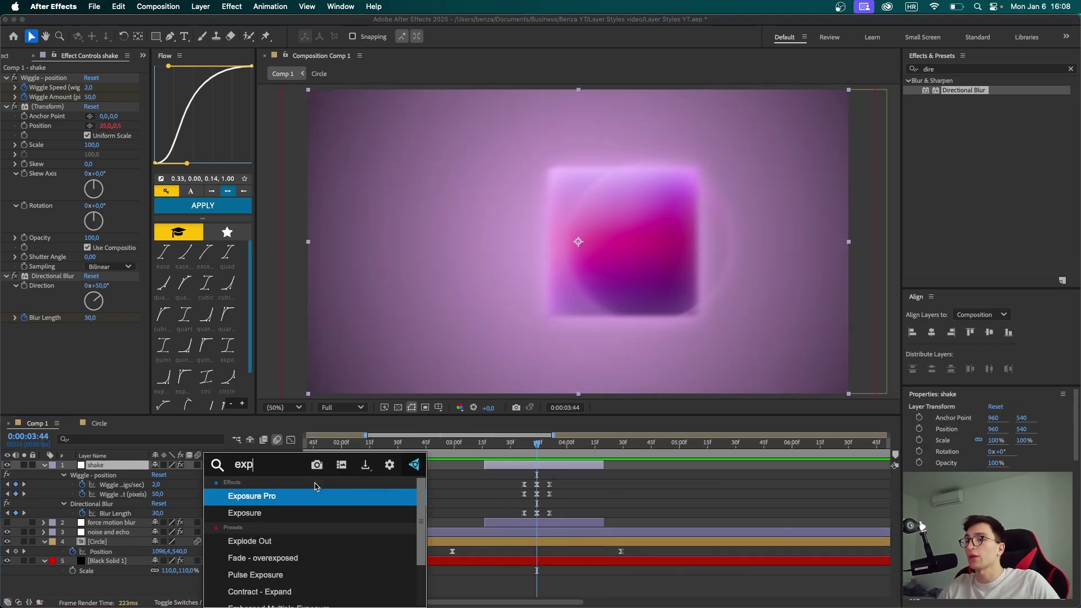
pyautogui.click(282, 514)
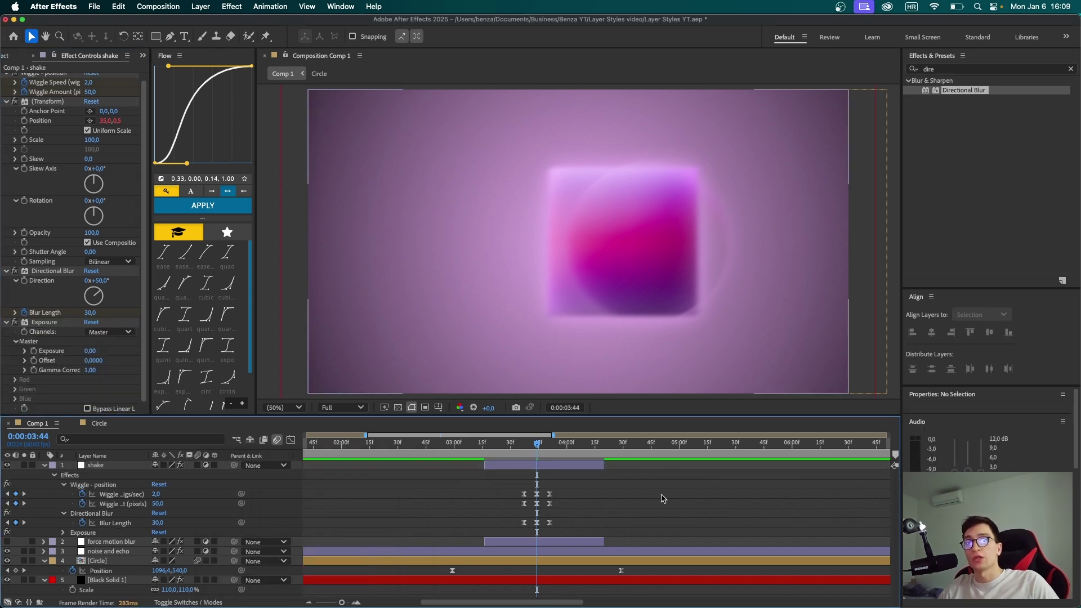
# Keyframe the shake layer's Exposure at 0 at 0:00:03:37, 0.35 at 0:00:03:44 and 0 at 0:00:03:51, and reveal and ease the keyframes.
pyautogui.press('j')
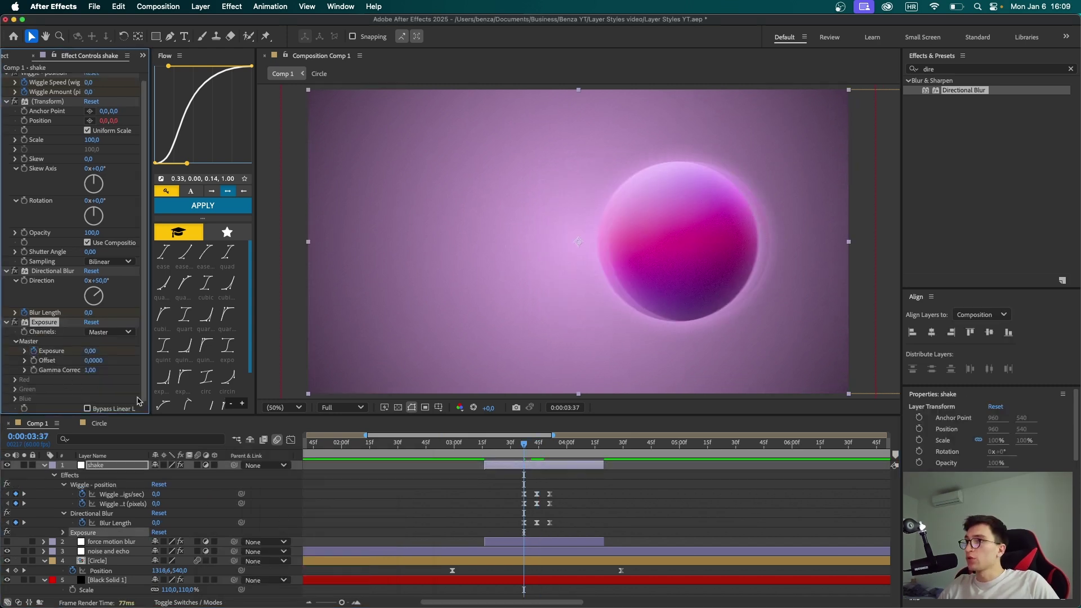
pyautogui.press('k')
pyautogui.click(92, 351)
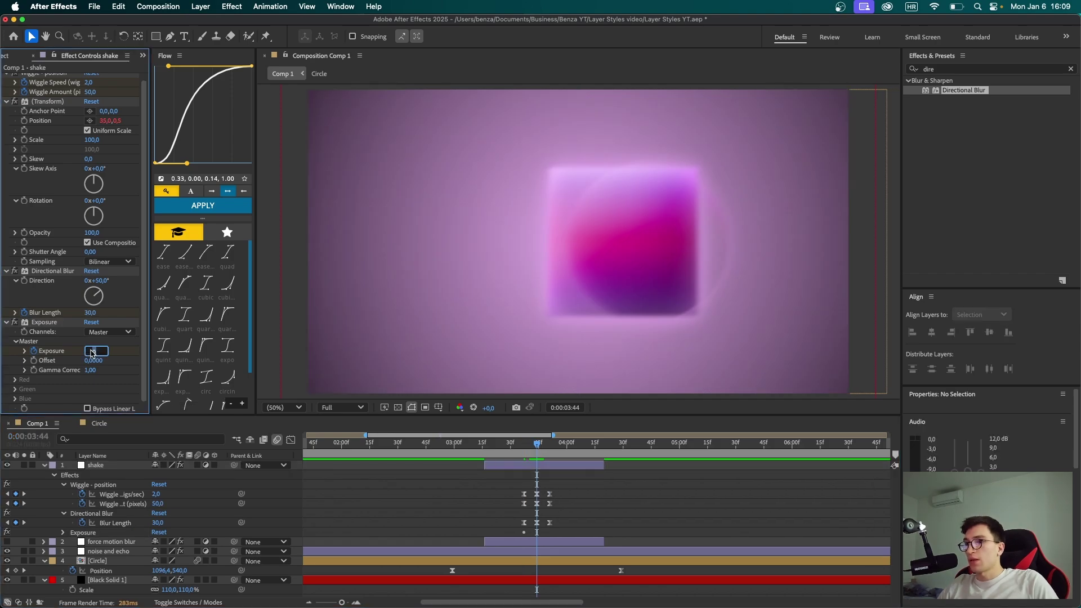
pyautogui.press('Return')
pyautogui.moveTo(536, 444); pyautogui.dragTo(548, 444)
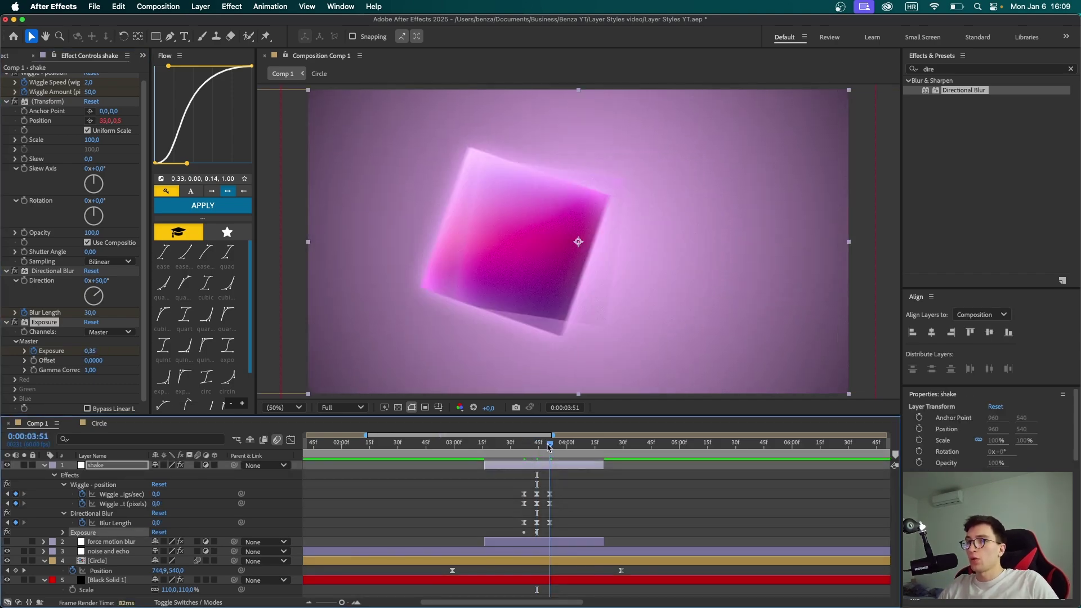
pyautogui.click(88, 351)
pyautogui.write('0')
pyautogui.press('Return')
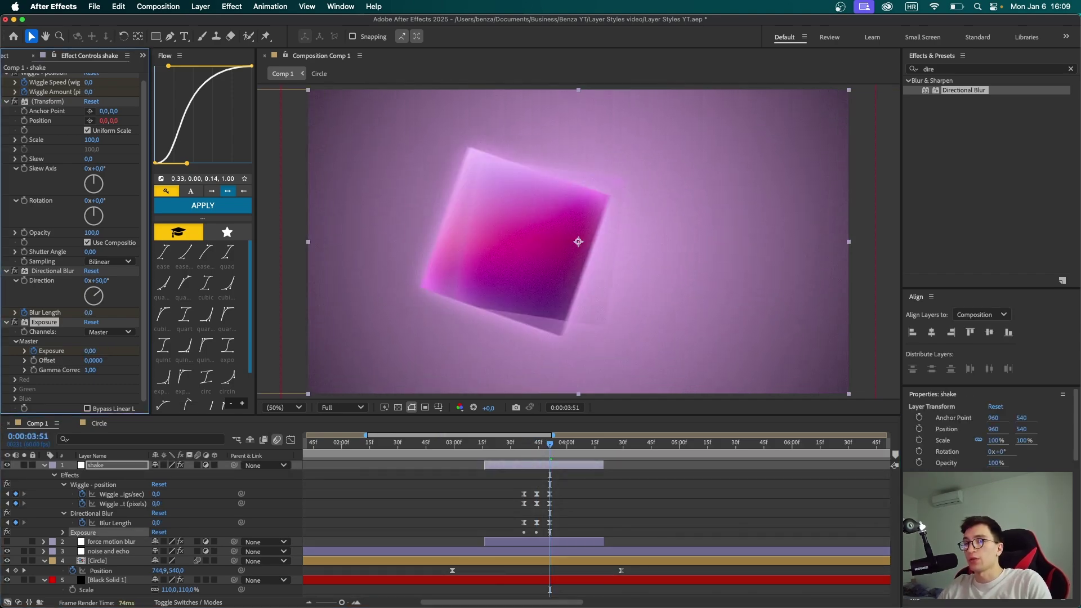
pyautogui.press('u')
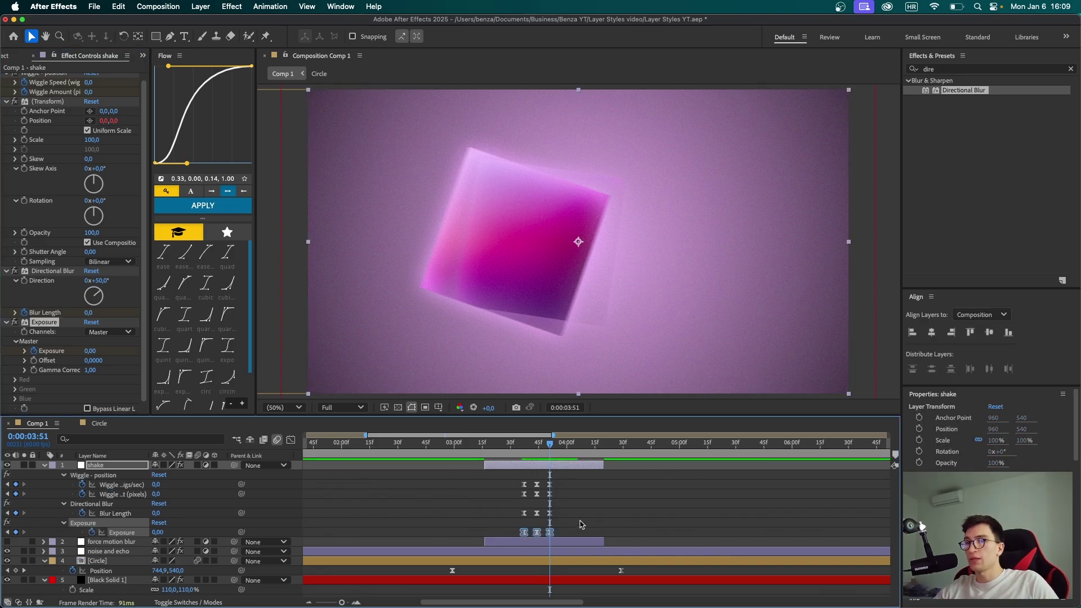